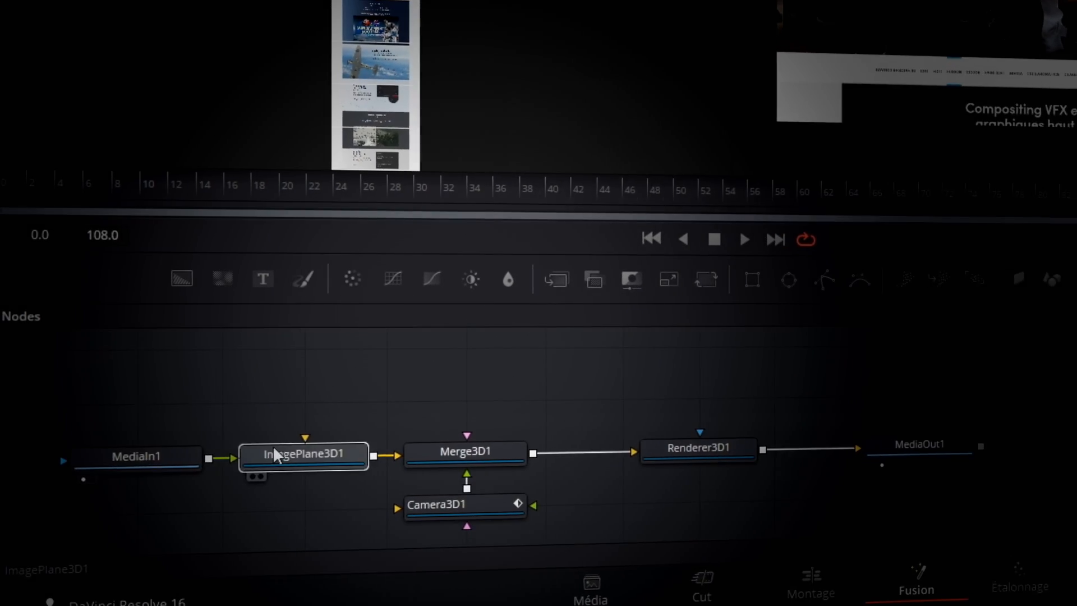
# Rearrange the ImagePlane3D1, Merge3D1, Renderer3D1, Camera3D1 and MediaOut1 nodes in the node graph
pyautogui.moveTo(273, 446); pyautogui.dragTo(275, 412)
pyautogui.moveTo(489, 462); pyautogui.dragTo(504, 409)
pyautogui.moveTo(662, 460); pyautogui.dragTo(664, 408)
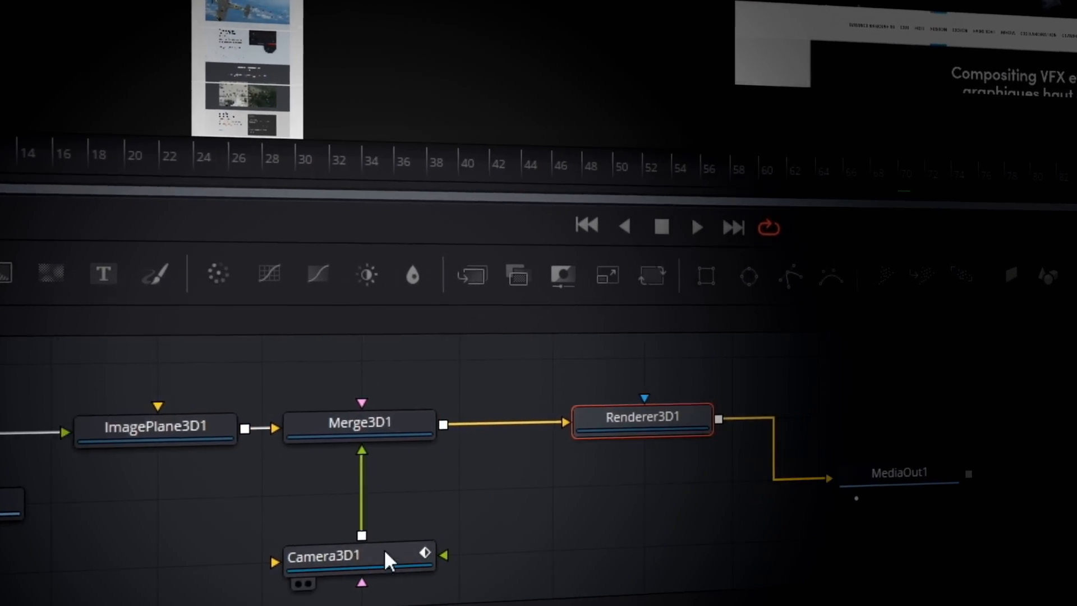
pyautogui.moveTo(387, 555); pyautogui.dragTo(388, 538)
pyautogui.moveTo(864, 479); pyautogui.dragTo(869, 423)
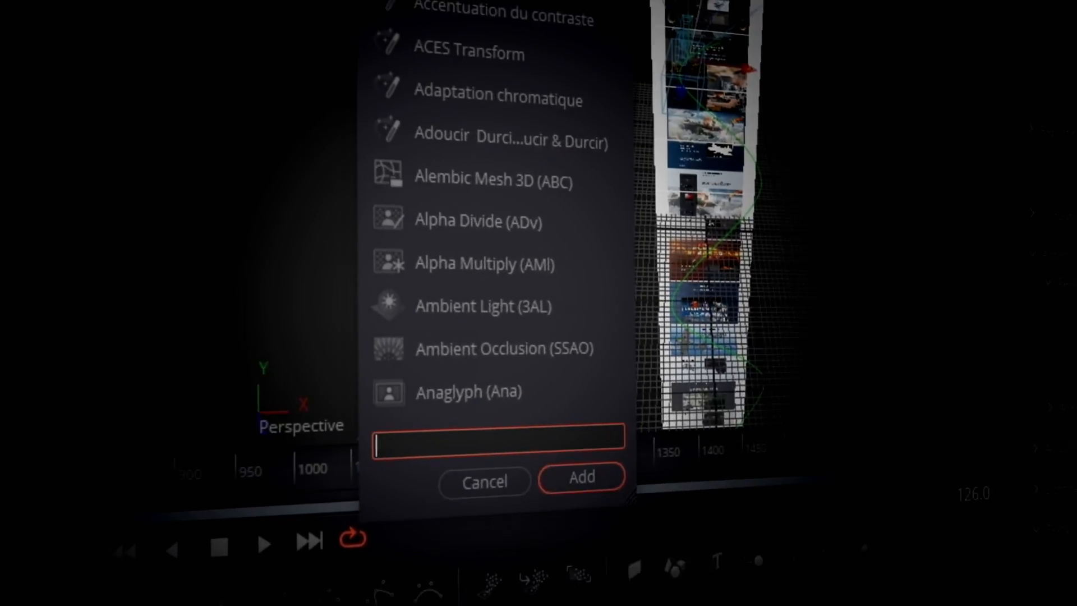
# Search the tool list for "tracker"
pyautogui.write('tracker')
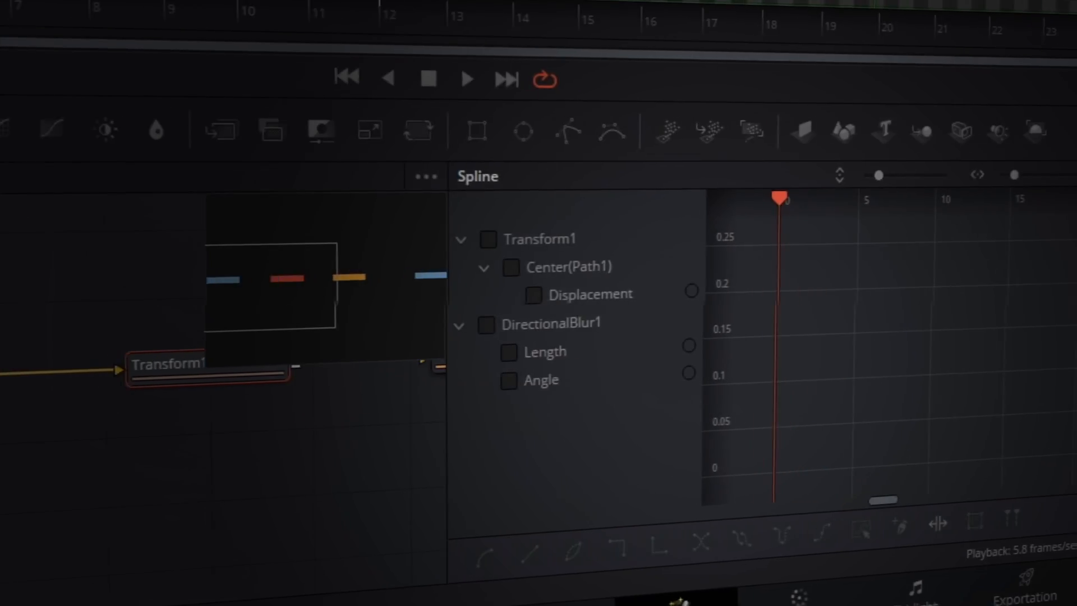
# Display Transform1's Center path displacement curve in the spline editor
pyautogui.click(200, 288)
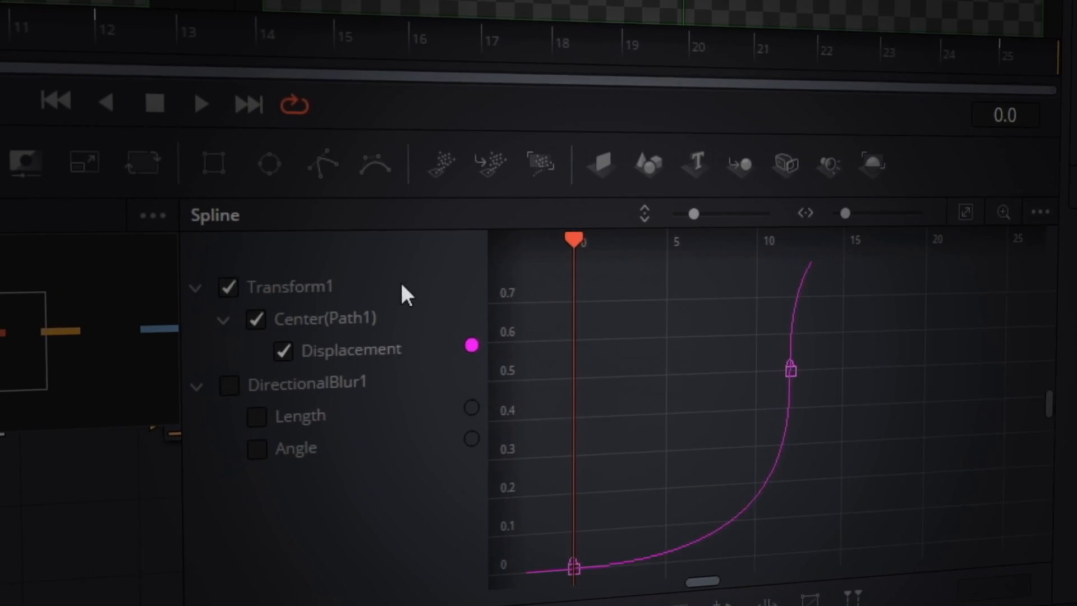
pyautogui.click(878, 213)
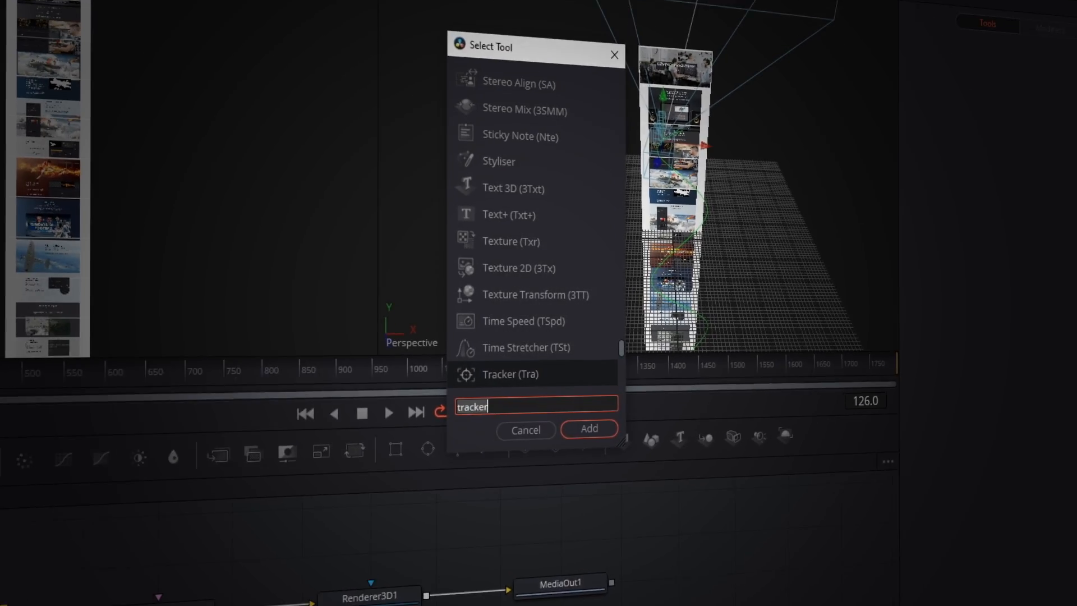
# Replace the search term in the tool list with "merge"
pyautogui.press('BackSpace')
pyautogui.press('BackSpace')
pyautogui.press('BackSpace')
pyautogui.press('BackSpace')
pyautogui.press('BackSpace')
pyautogui.press('BackSpace')
pyautogui.press('BackSpace')
pyautogui.write('merge')
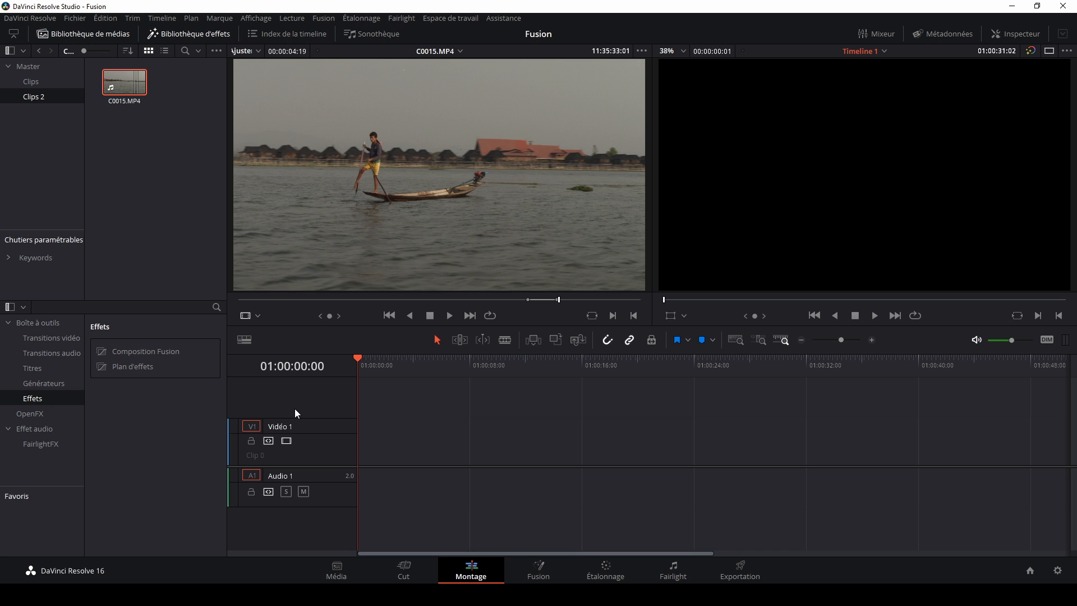
# Place only the video of C0015.MP4 at the start of the first video track and convert it into a Fusion clip
pyautogui.moveTo(421, 281)
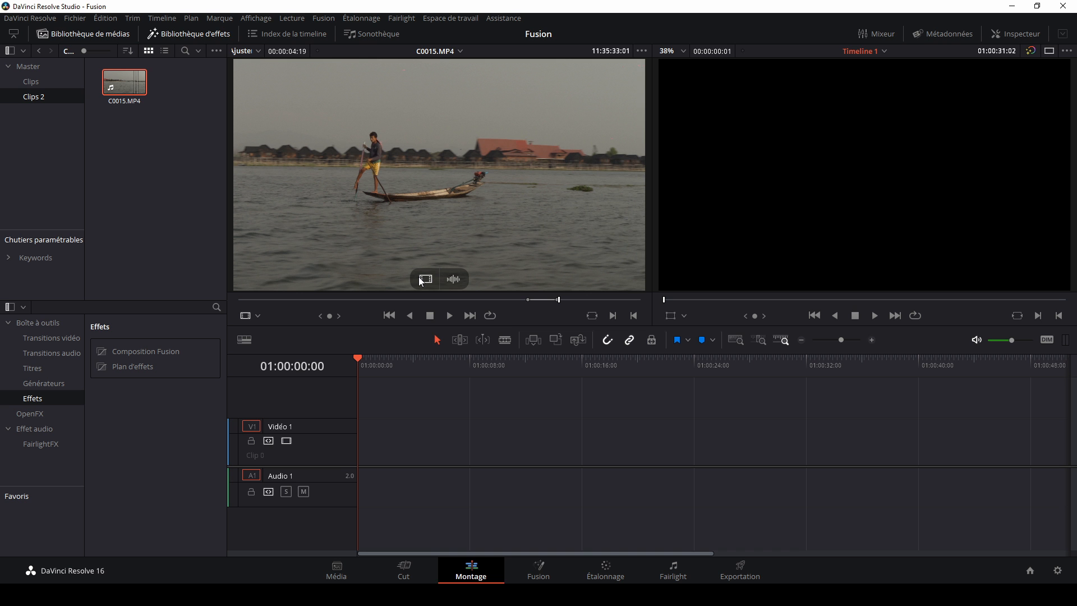
pyautogui.moveTo(424, 280); pyautogui.dragTo(303, 520)
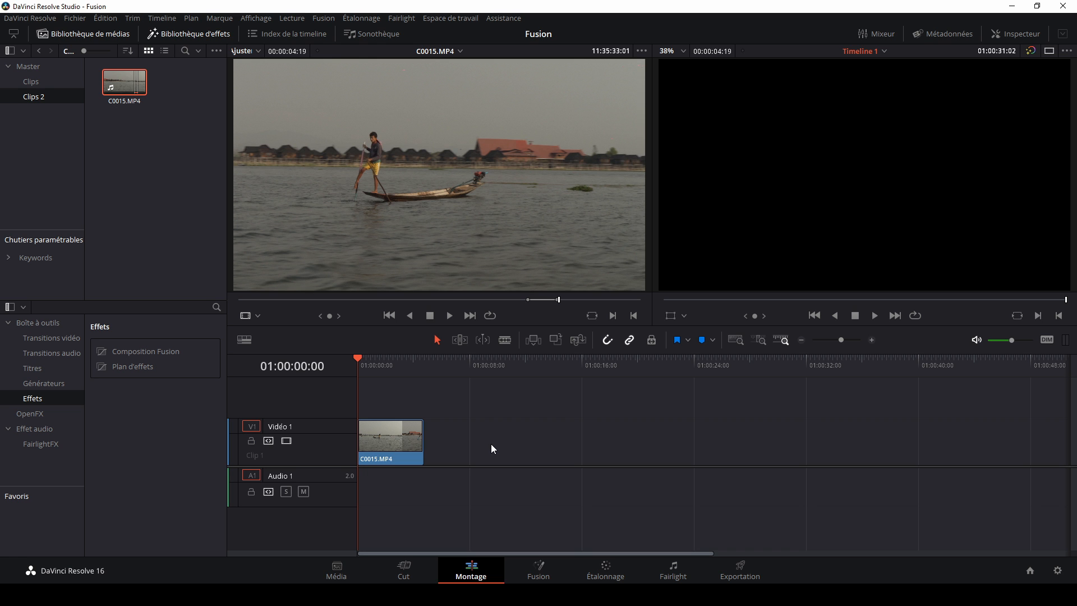
pyautogui.rightClick(386, 444)
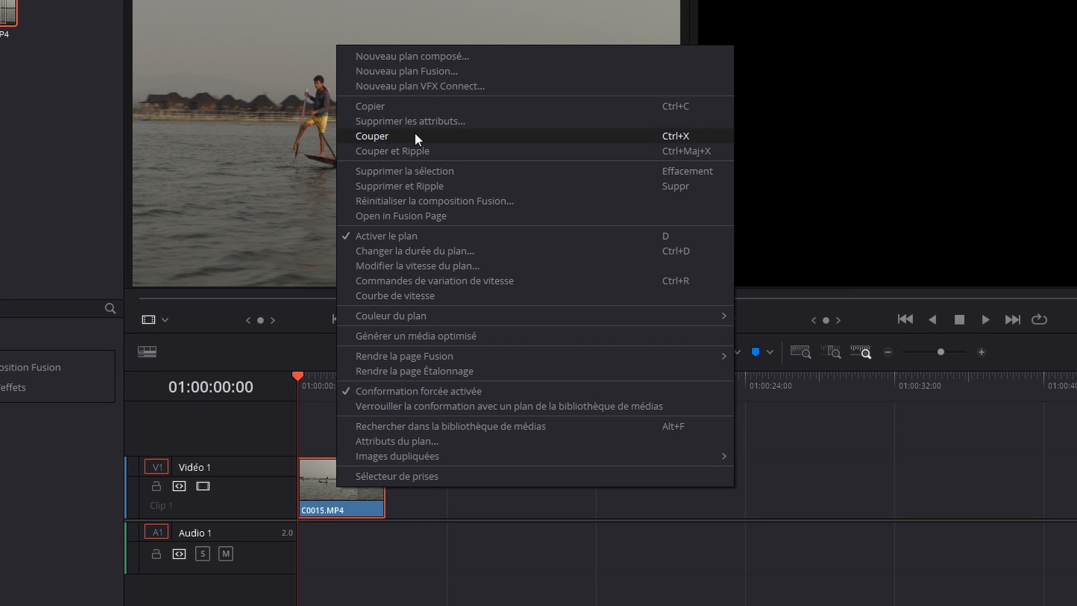
pyautogui.click(417, 71)
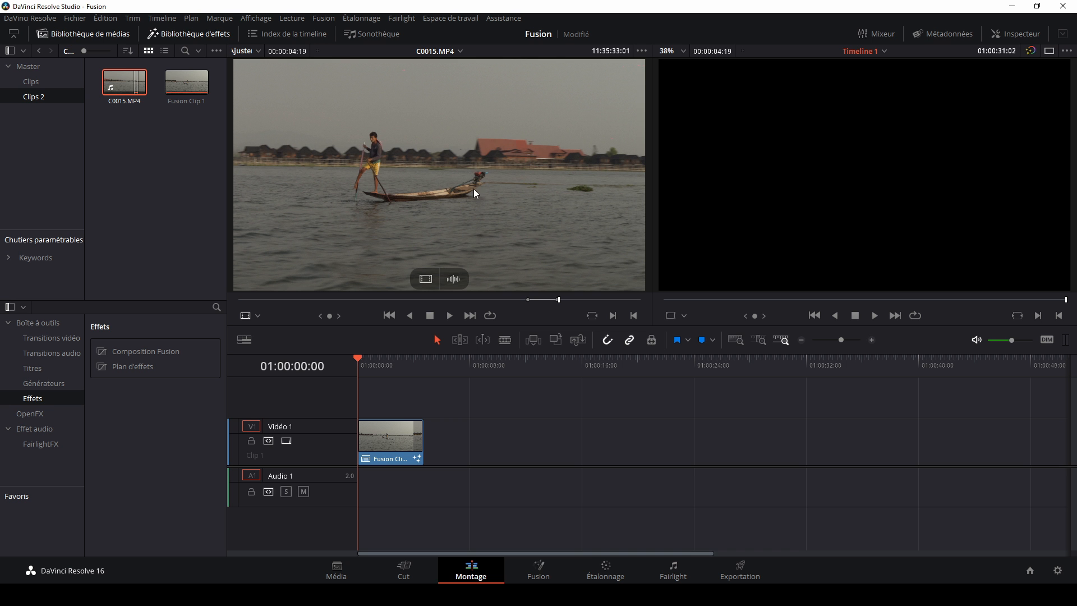
# Open the timeline's Fusion clip in the Fusion page
pyautogui.rightClick(393, 434)
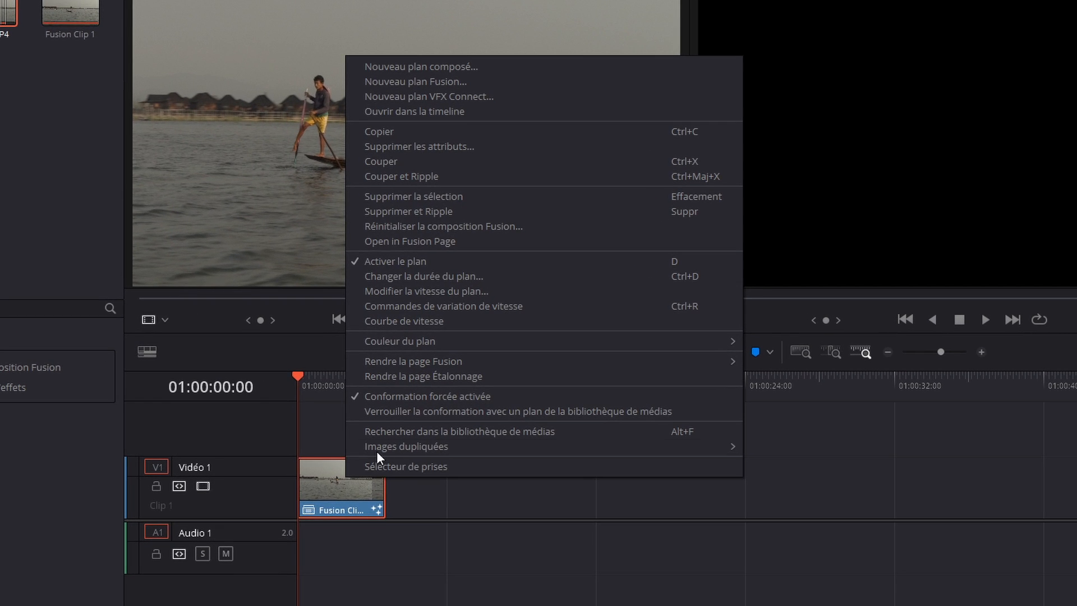
pyautogui.click(433, 243)
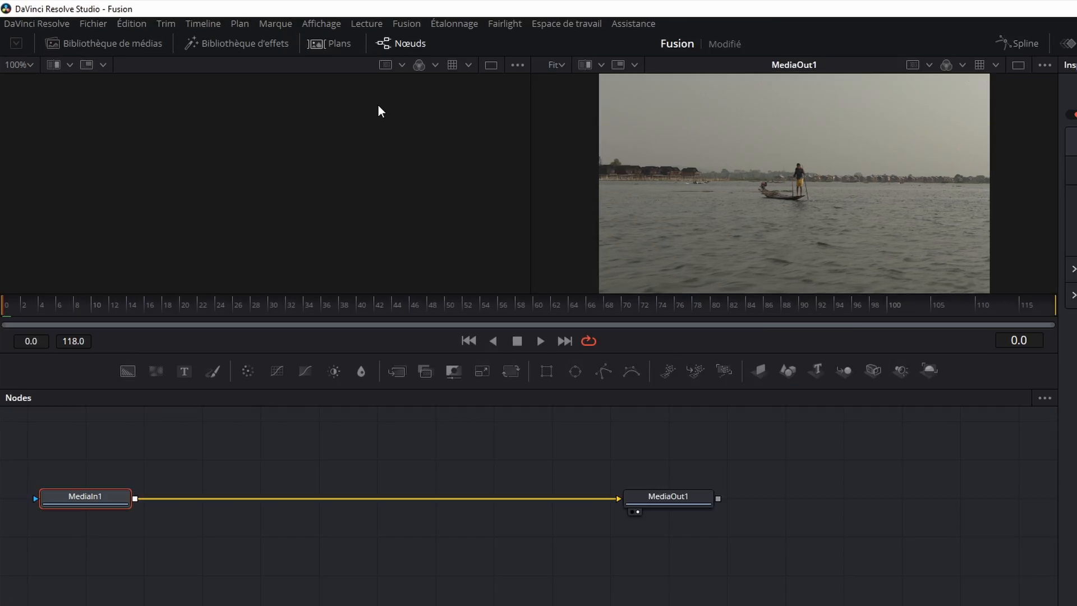
# Show the media library with the project clips and hide it again
pyautogui.click(147, 61)
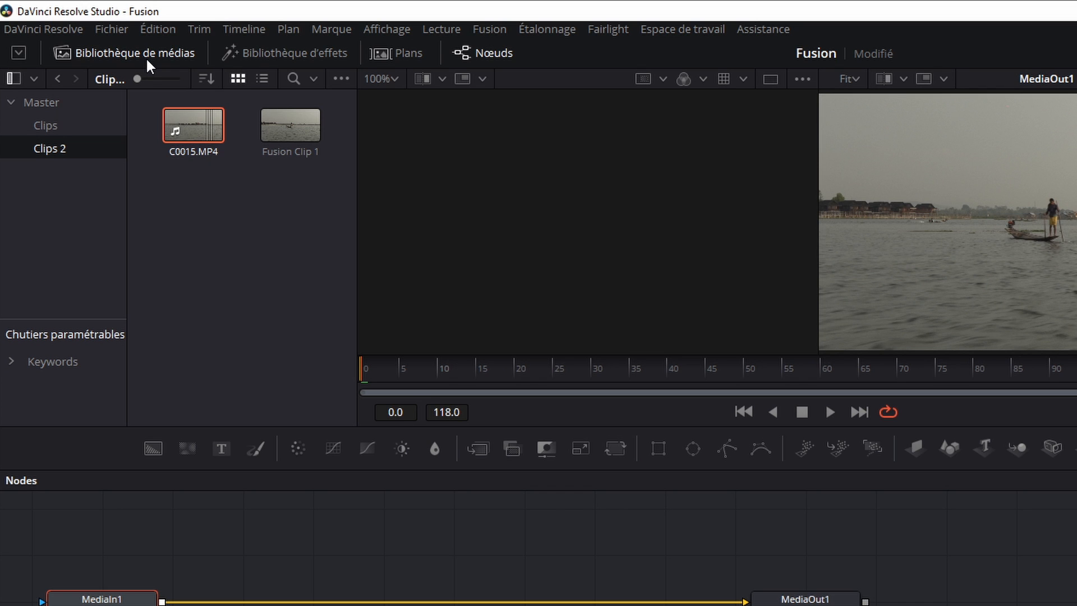
pyautogui.click(147, 60)
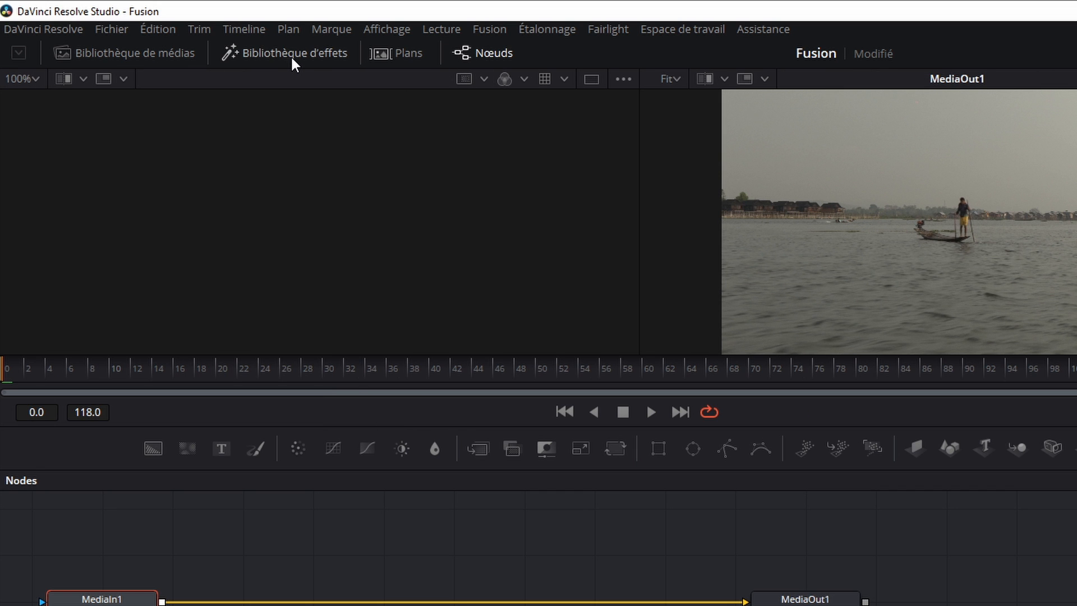
# Look through the 3D, Blur, Color and Effect tool categories in the effects library, and close the library
pyautogui.click(296, 52)
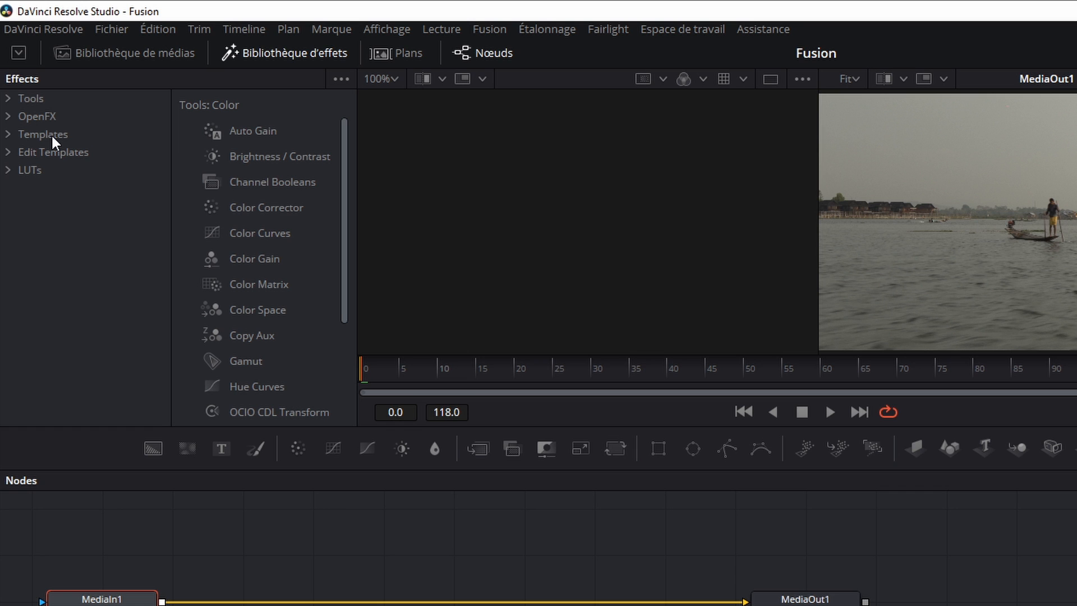
pyautogui.click(8, 102)
pyautogui.click(8, 102)
pyautogui.click(8, 101)
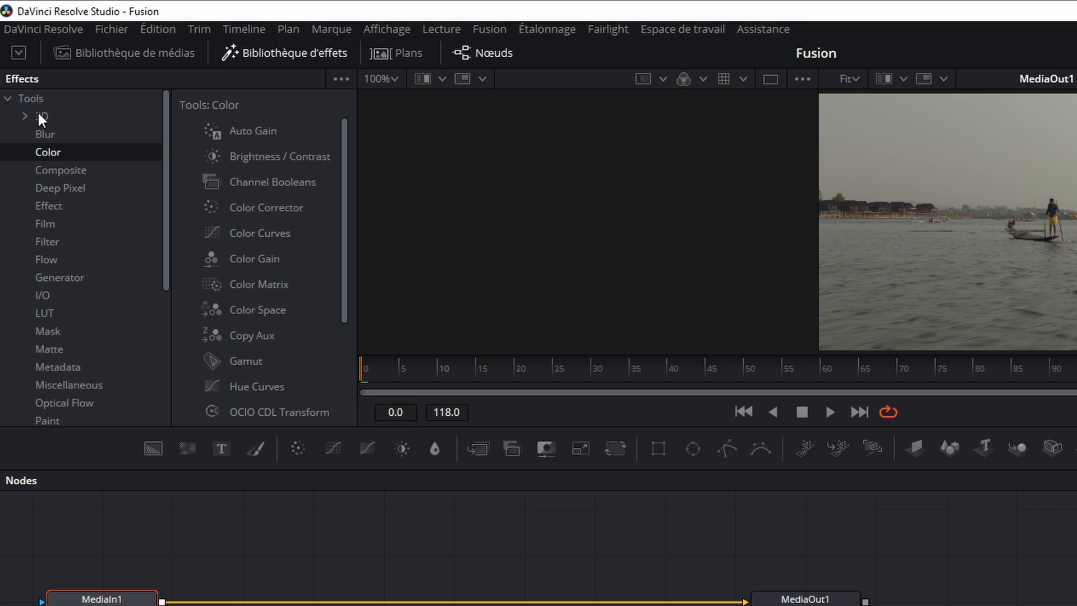
pyautogui.click(59, 120)
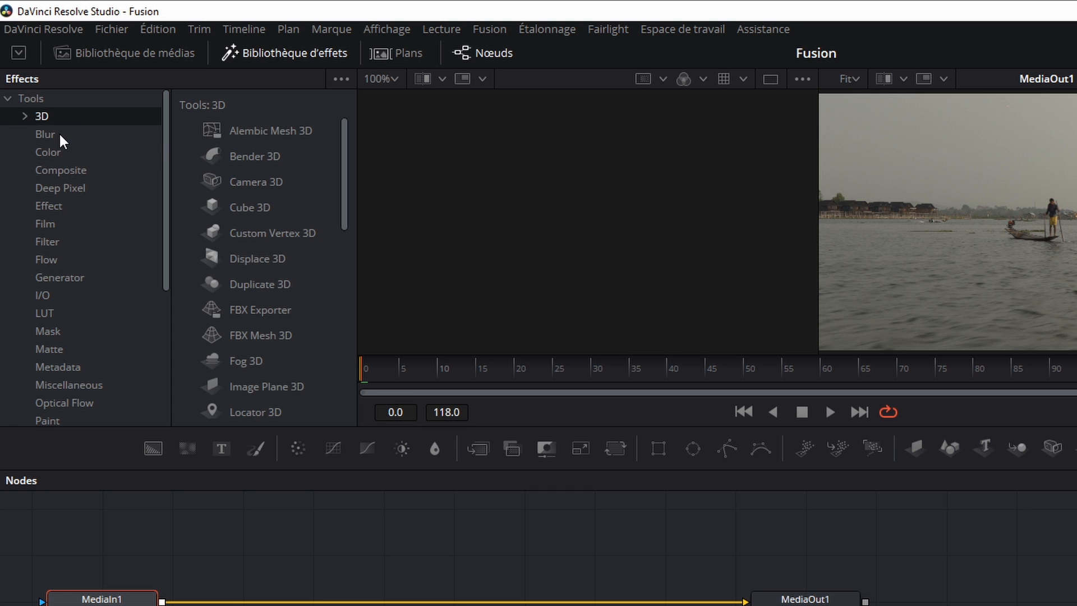
pyautogui.click(59, 132)
pyautogui.click(61, 150)
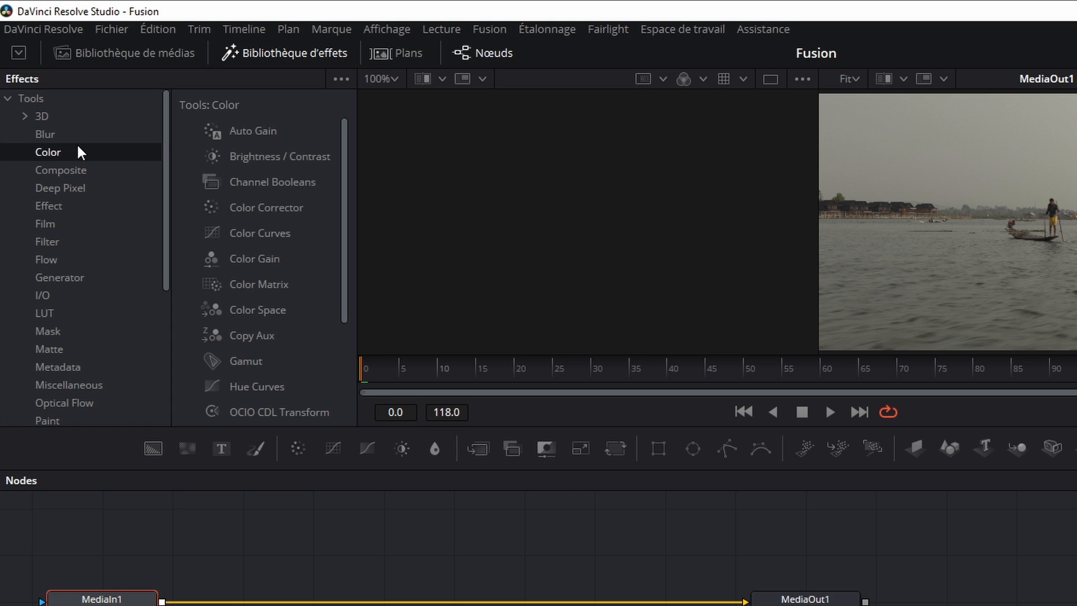
pyautogui.click(52, 240)
pyautogui.click(57, 207)
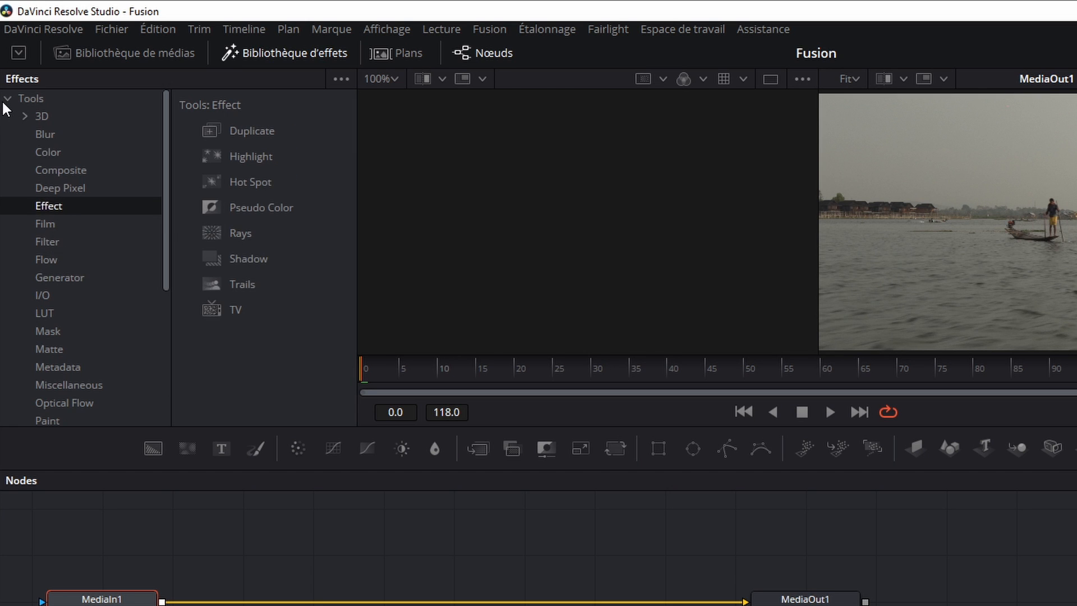
pyautogui.click(286, 52)
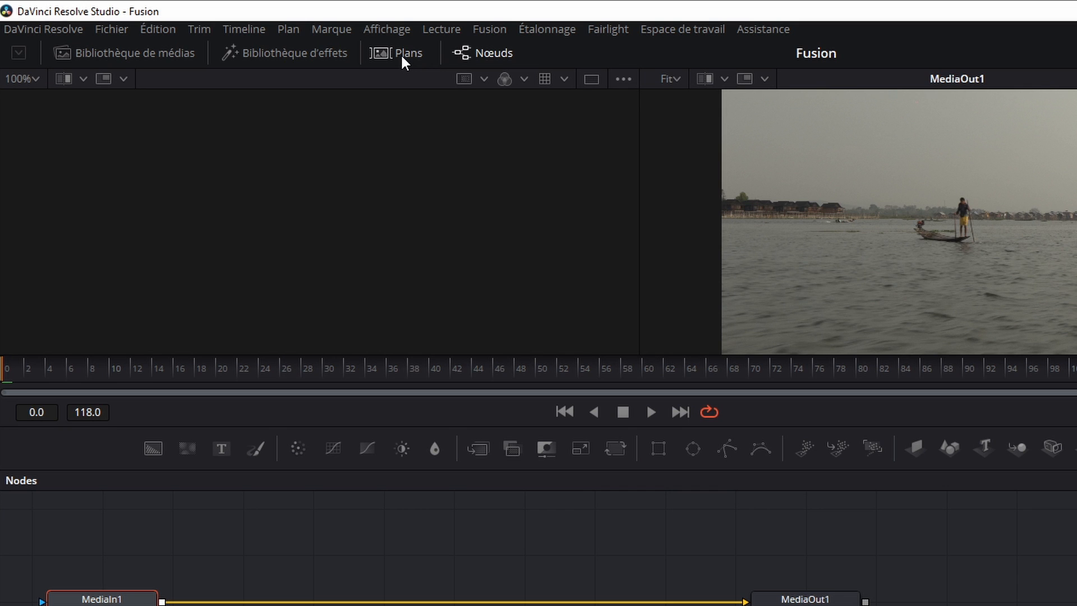
# Show and hide the timeline clip thumbnails, and hide and restore the node editor
pyautogui.click(400, 53)
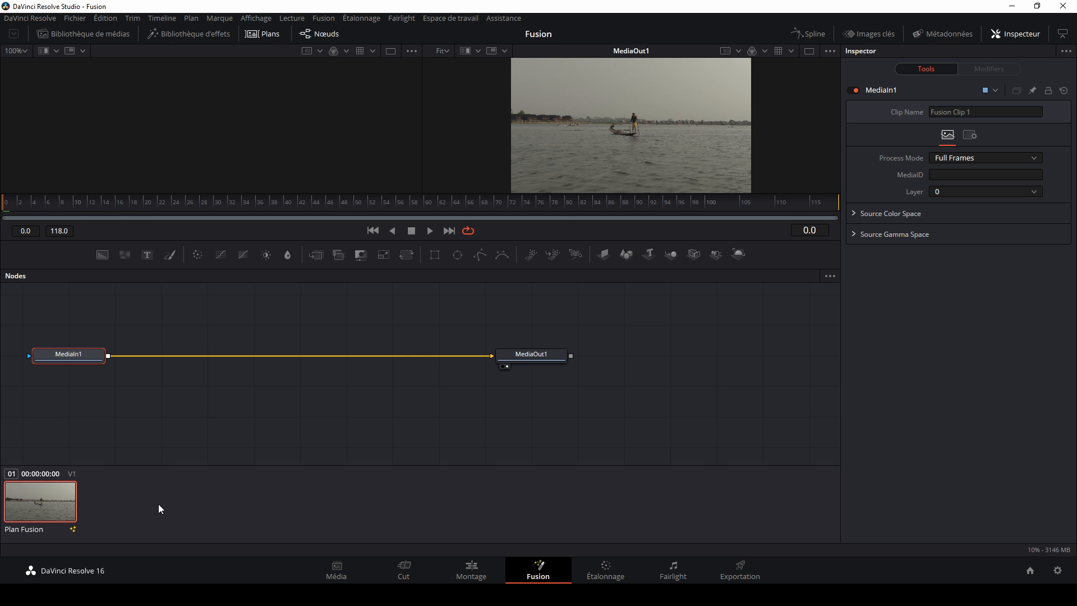
pyautogui.click(262, 34)
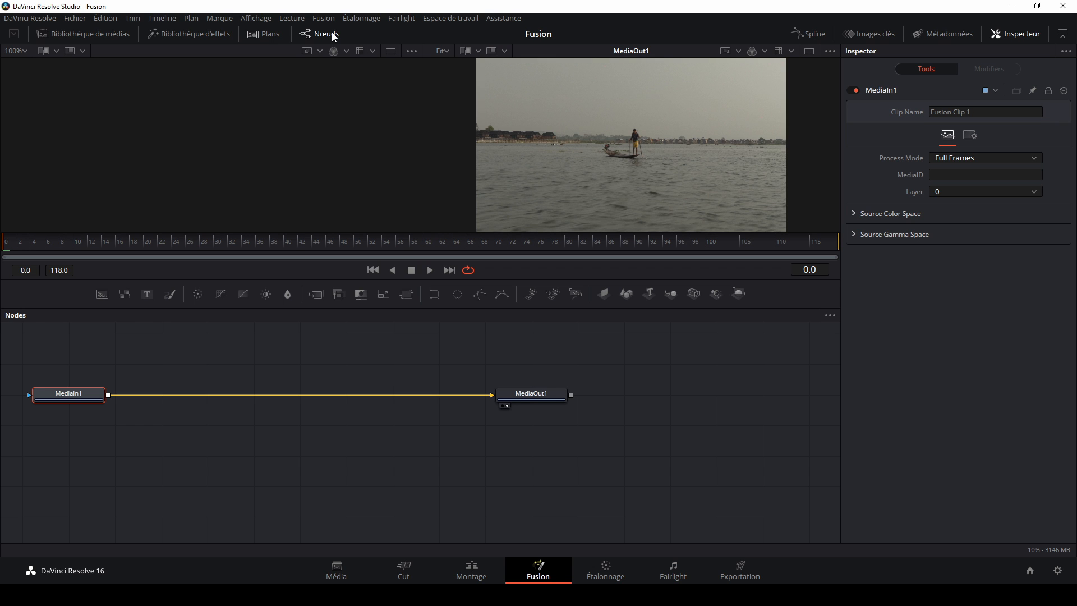
pyautogui.click(331, 33)
pyautogui.click(322, 33)
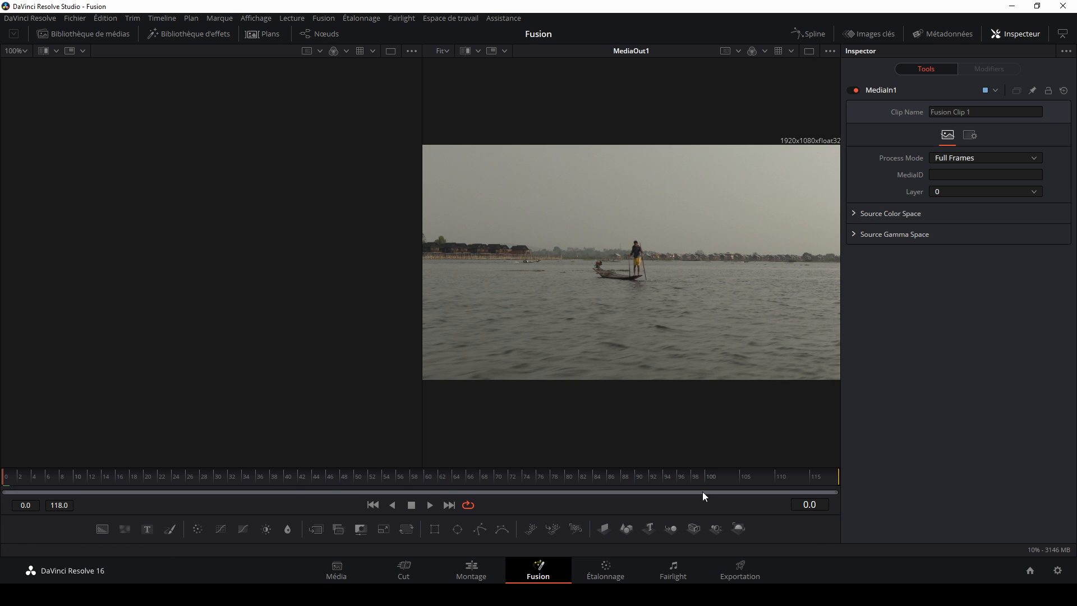
pyautogui.click(318, 34)
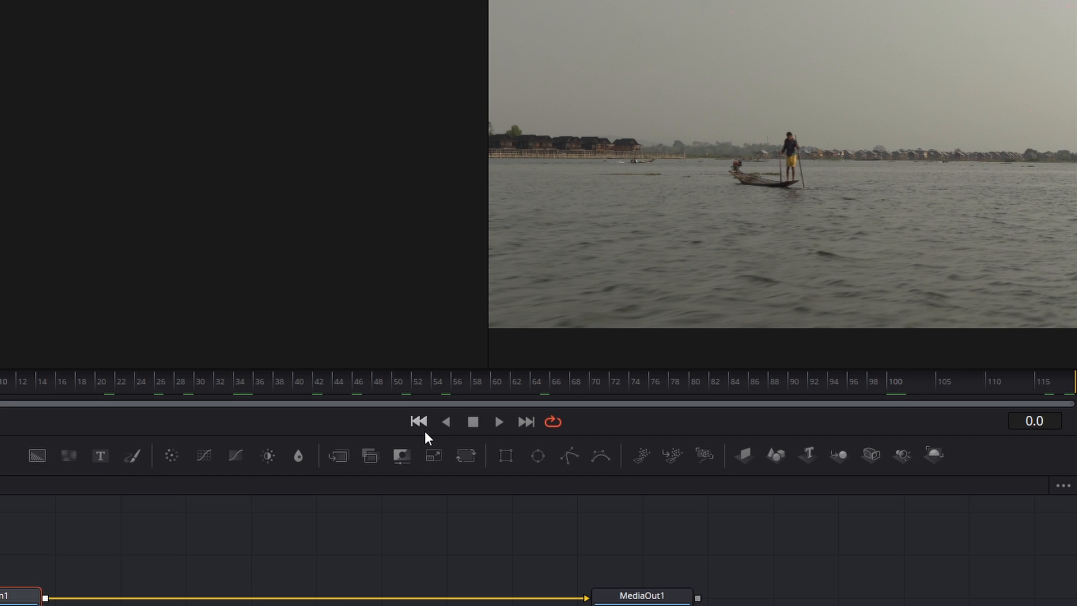
# Scrub through the clip to frames 62, 66, 117 and 118, and return the playhead to frame 0
pyautogui.moveTo(239, 388); pyautogui.dragTo(520, 387)
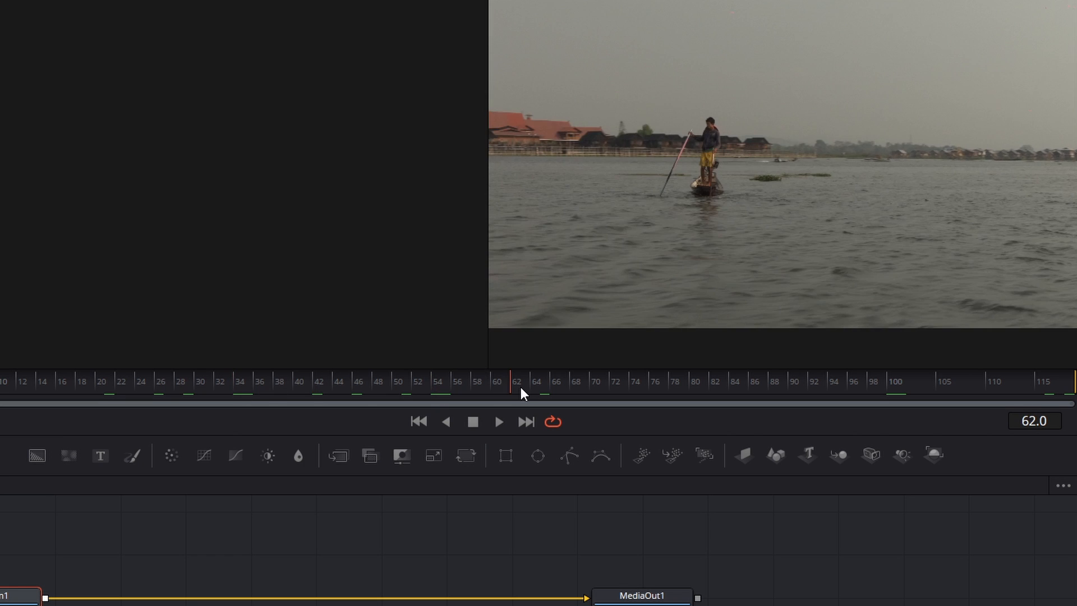
pyautogui.click(554, 383)
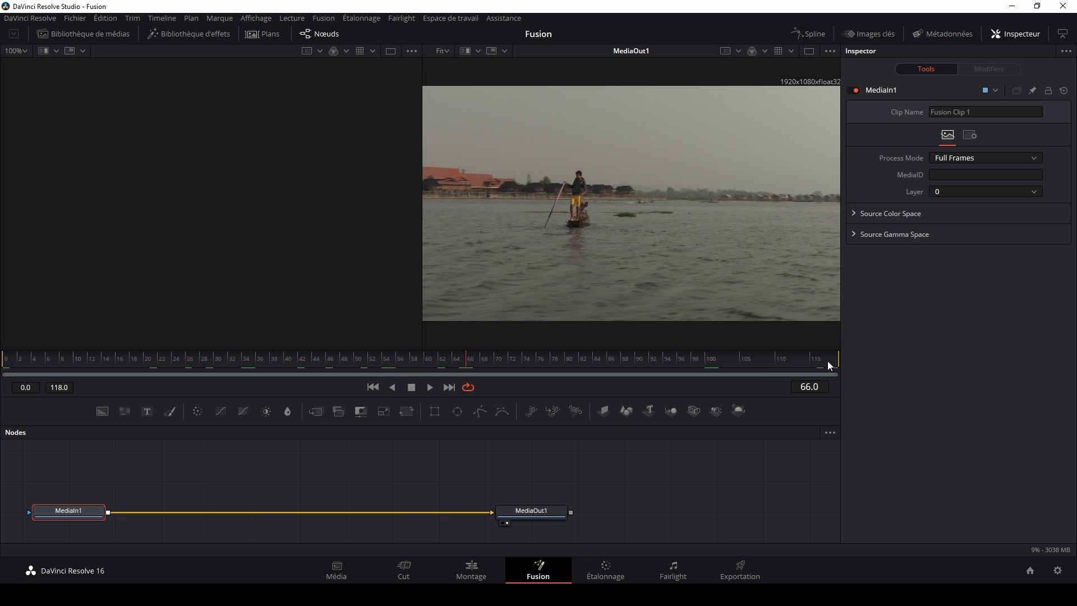
pyautogui.click(825, 363)
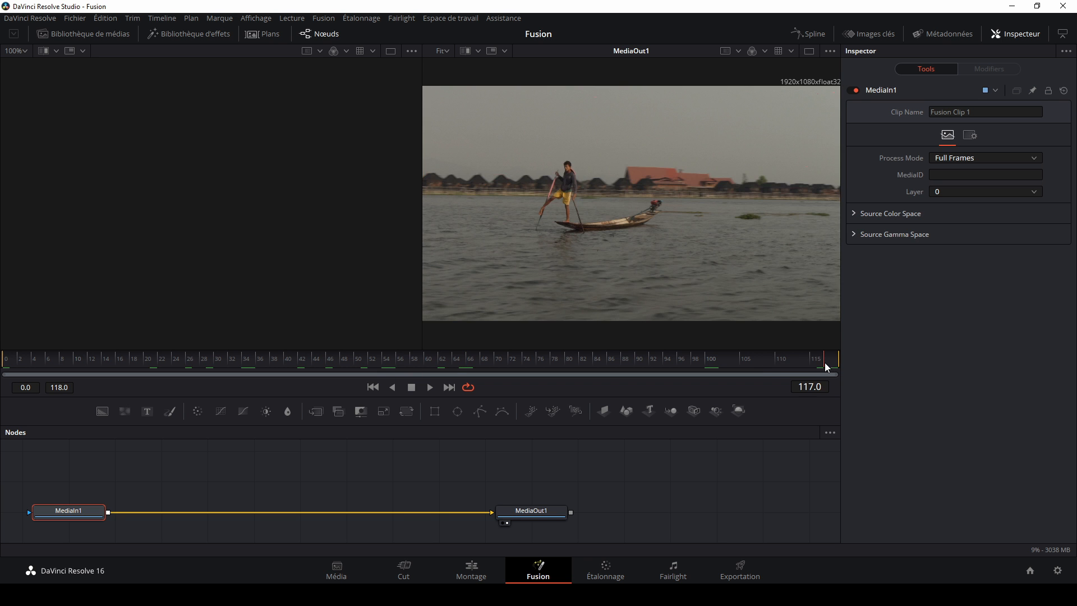
pyautogui.click(833, 363)
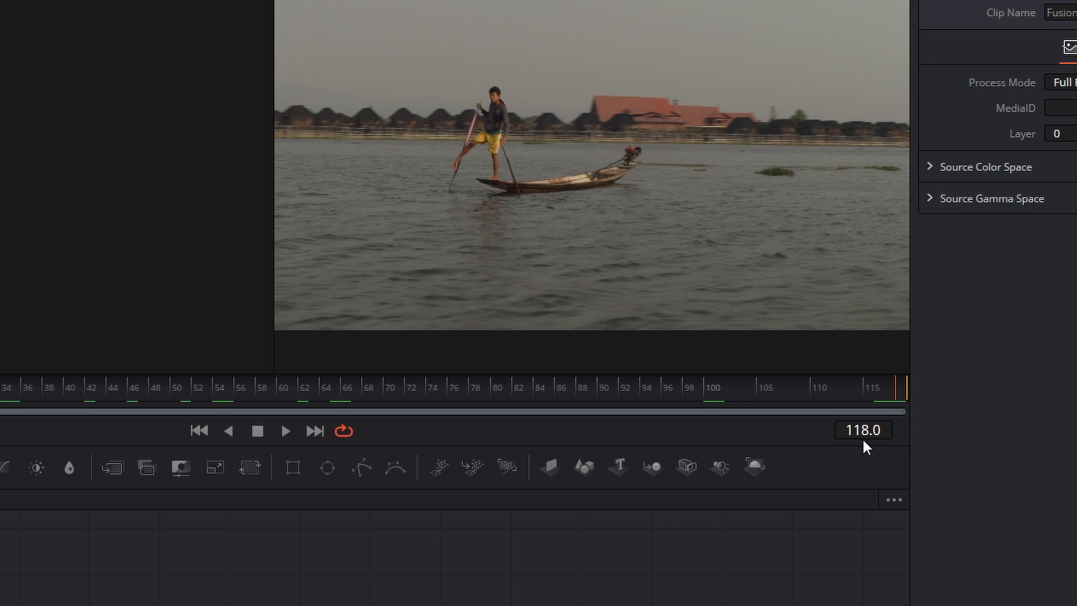
pyautogui.click(8, 363)
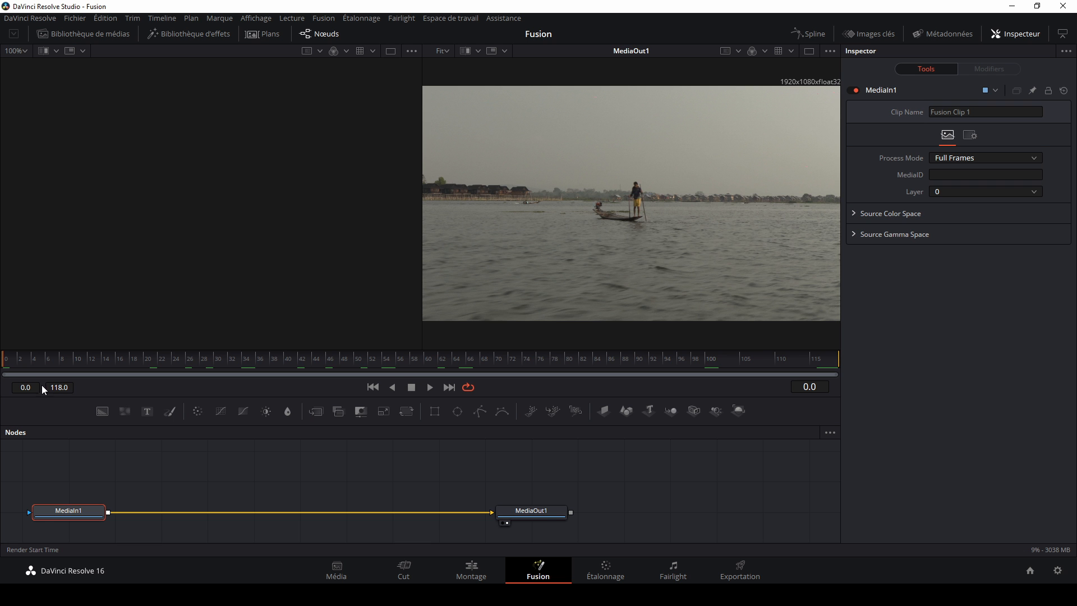
# Set the current time to frame 46
pyautogui.click(825, 391)
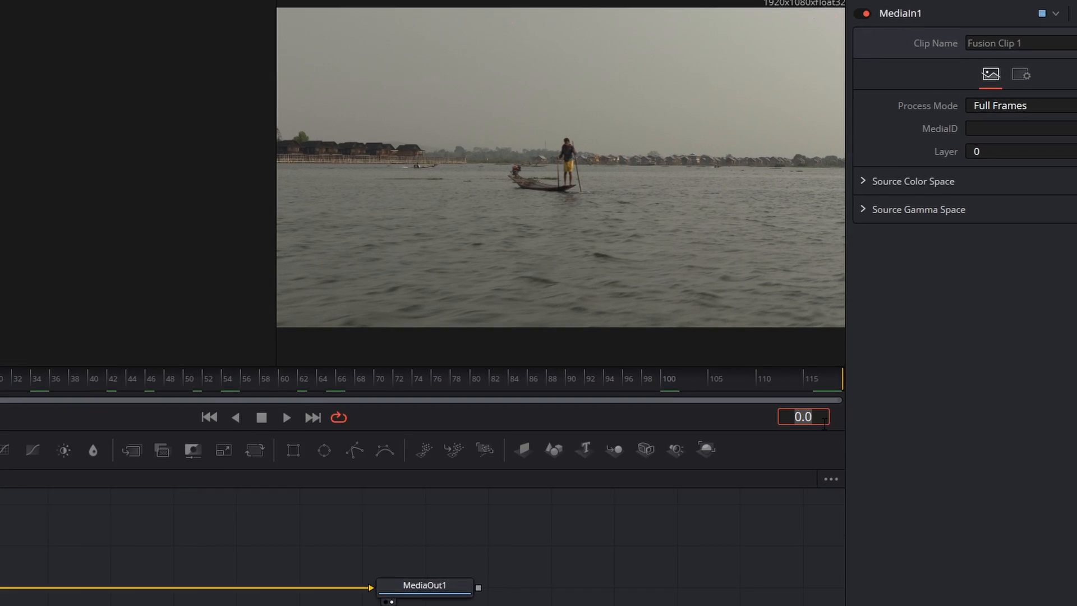
pyautogui.write('46')
pyautogui.press('Return')
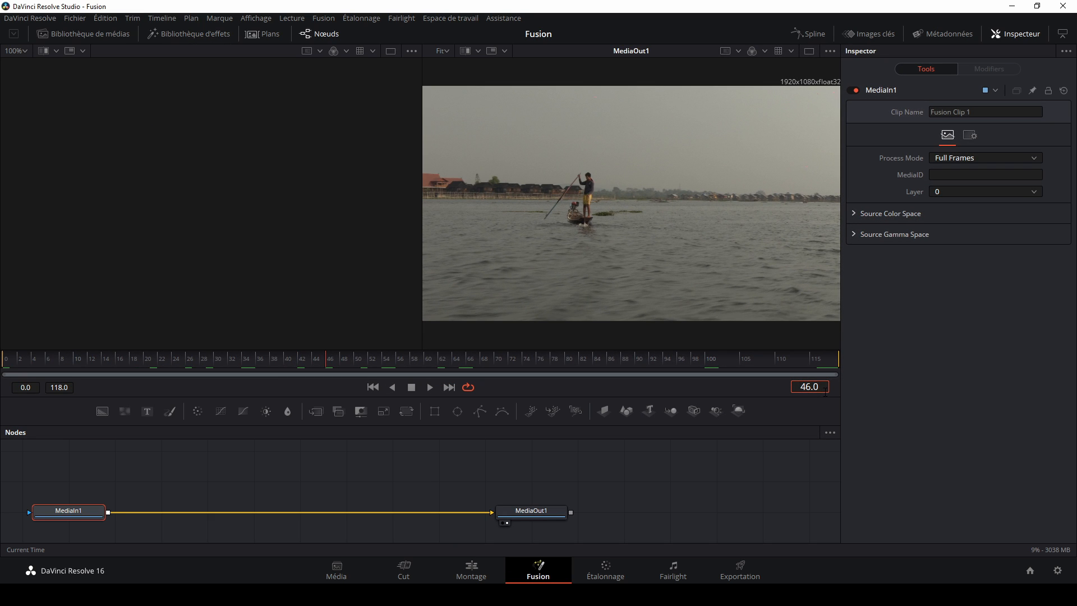
# Set the current time to frame 118
pyautogui.press('Delete')
pyautogui.press('Delete')
pyautogui.press('Delete')
pyautogui.press('Delete')
pyautogui.write('118')
pyautogui.press('Return')
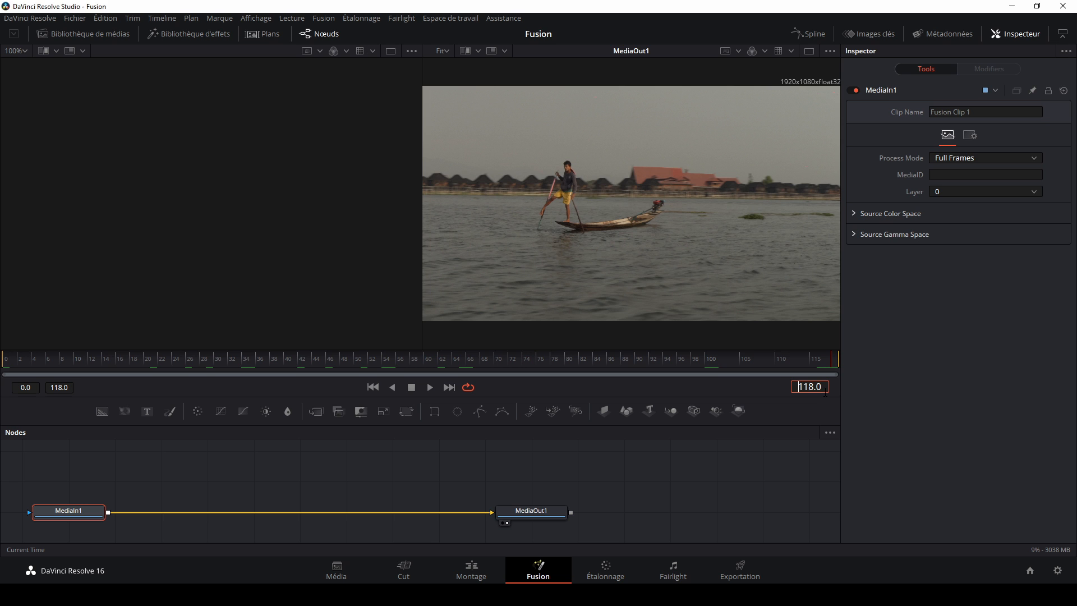
# Jump to the clip's first and last frames, and play it in reverse from the end before stopping playback
pyautogui.click(373, 387)
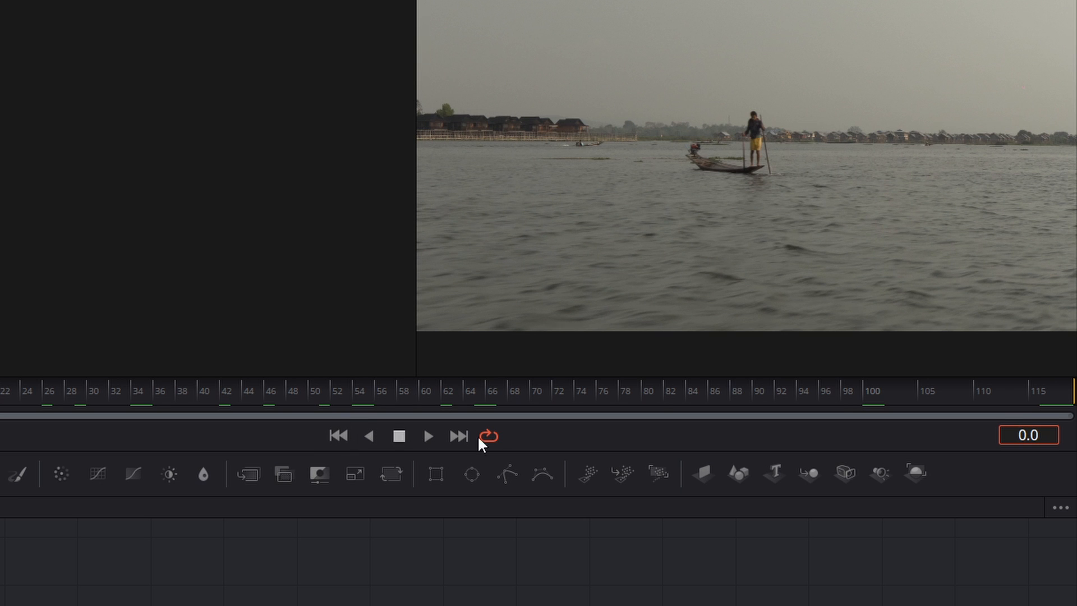
pyautogui.click(458, 437)
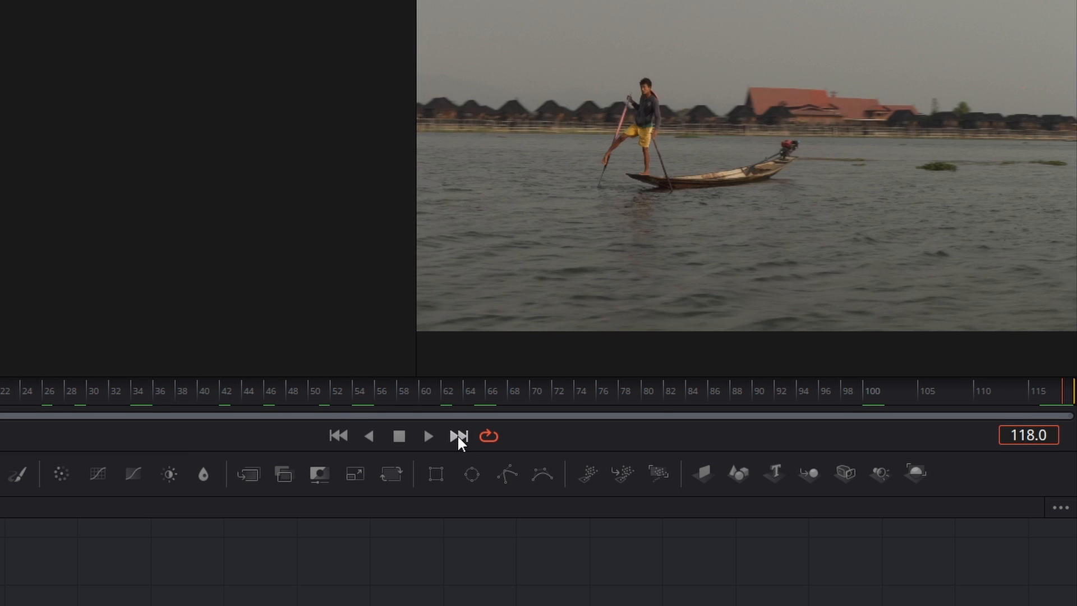
pyautogui.click(370, 437)
pyautogui.click(398, 437)
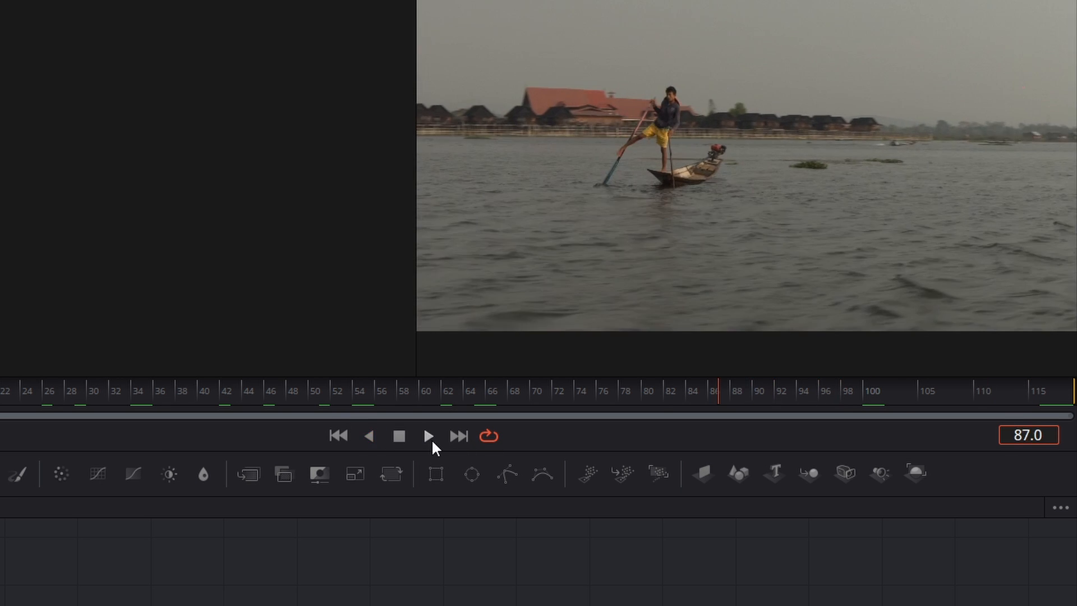
# Play the clip forward
pyautogui.click(428, 438)
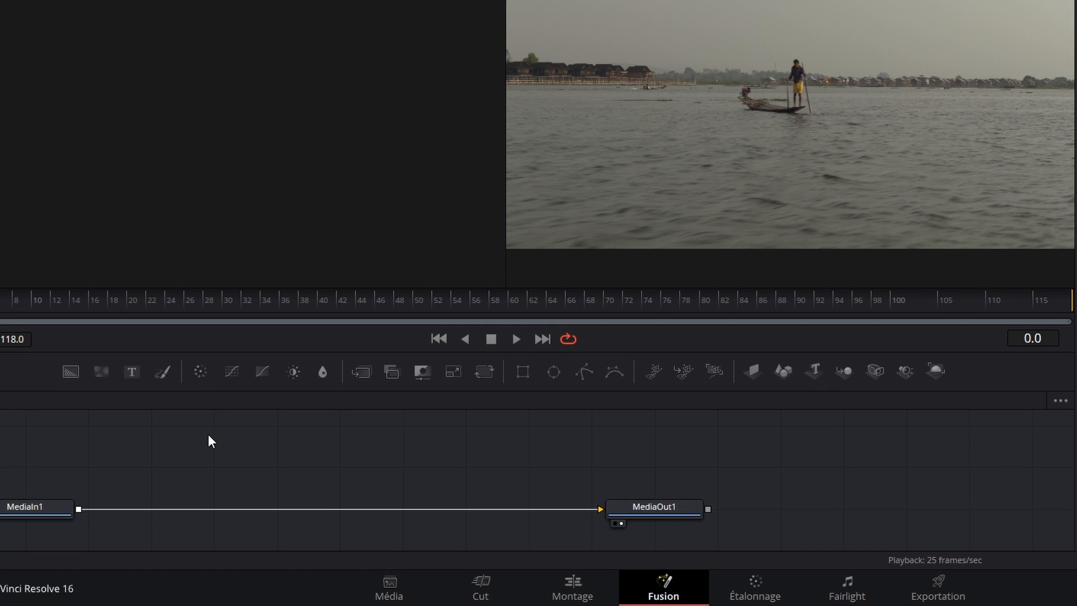
# Insert a Color Corrector node between MediaIn1 and MediaOut1 and tint the Master range orange-red at a strength of about 0.32
pyautogui.click(196, 379)
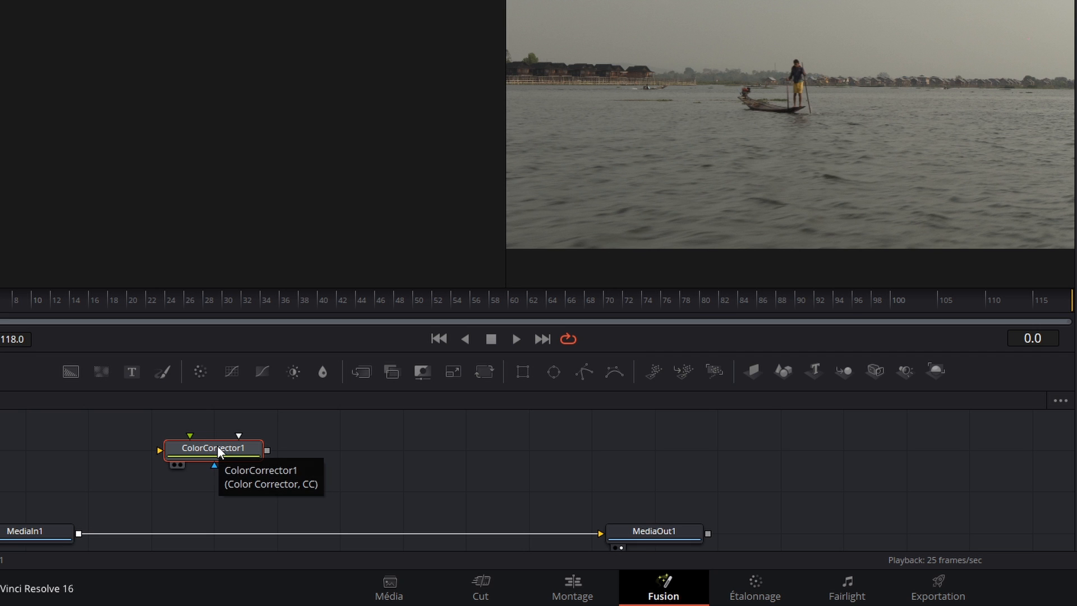
pyautogui.moveTo(217, 447); pyautogui.dragTo(220, 533)
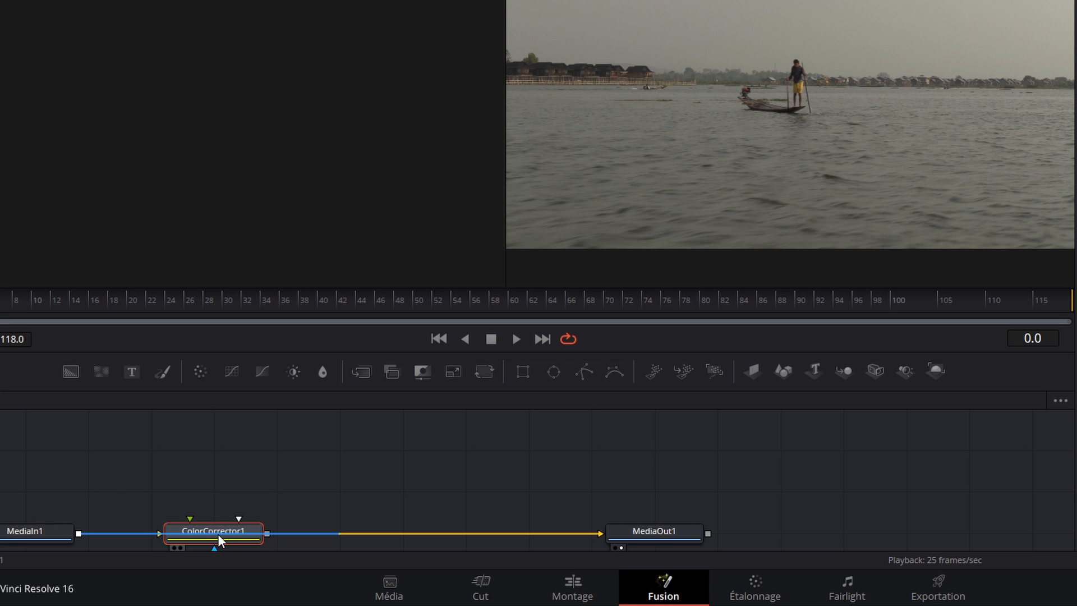
pyautogui.moveTo(218, 534); pyautogui.dragTo(215, 534)
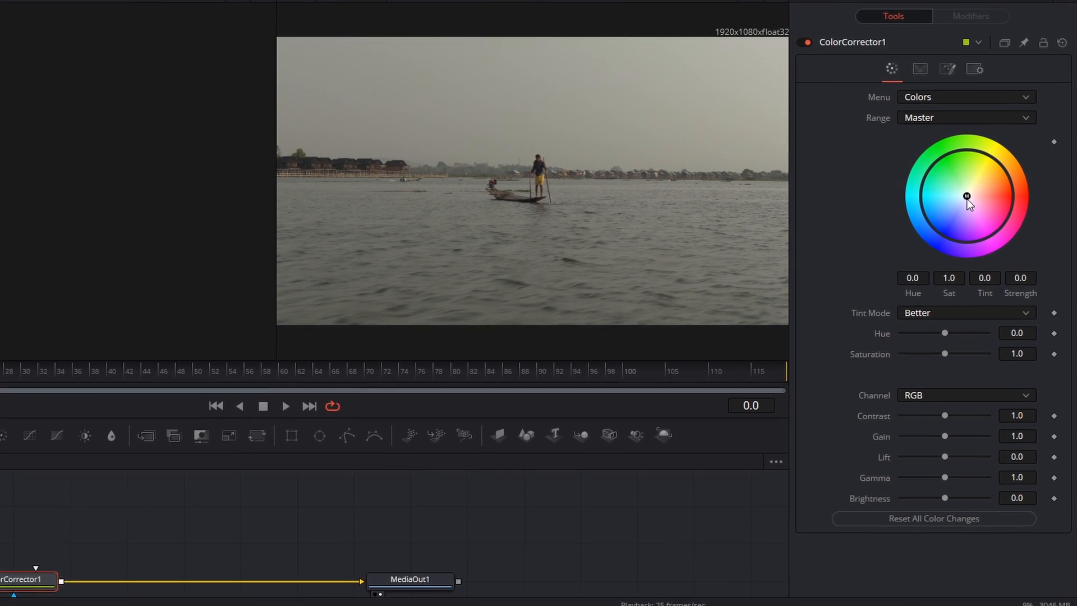
pyautogui.moveTo(967, 198); pyautogui.dragTo(983, 179)
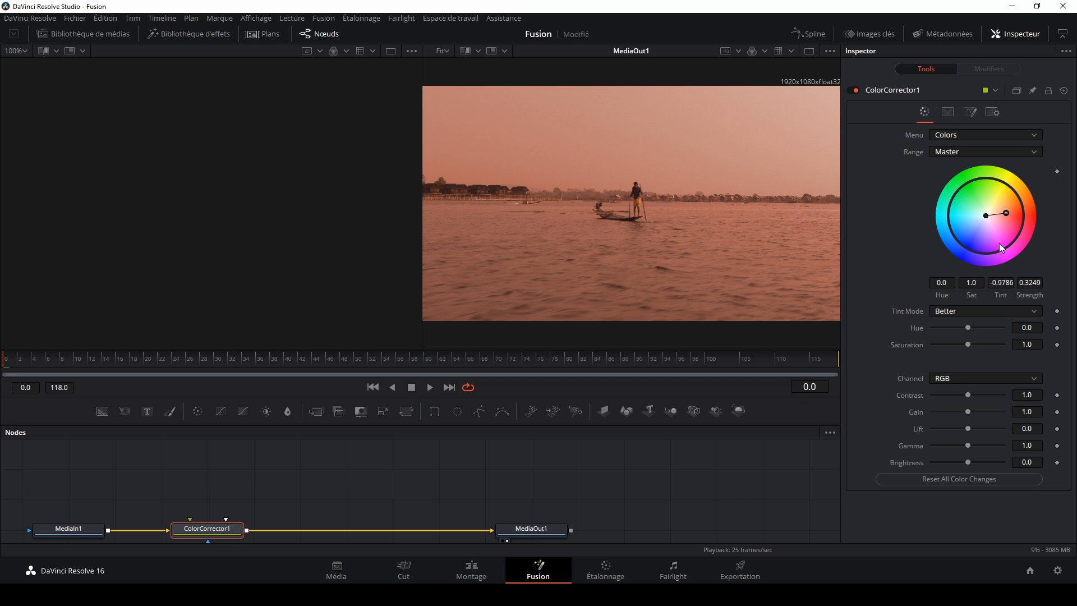
# Display MediaIn1 in the first viewer and toggle MediaOut1 off and back on in the second viewer
pyautogui.click(75, 531)
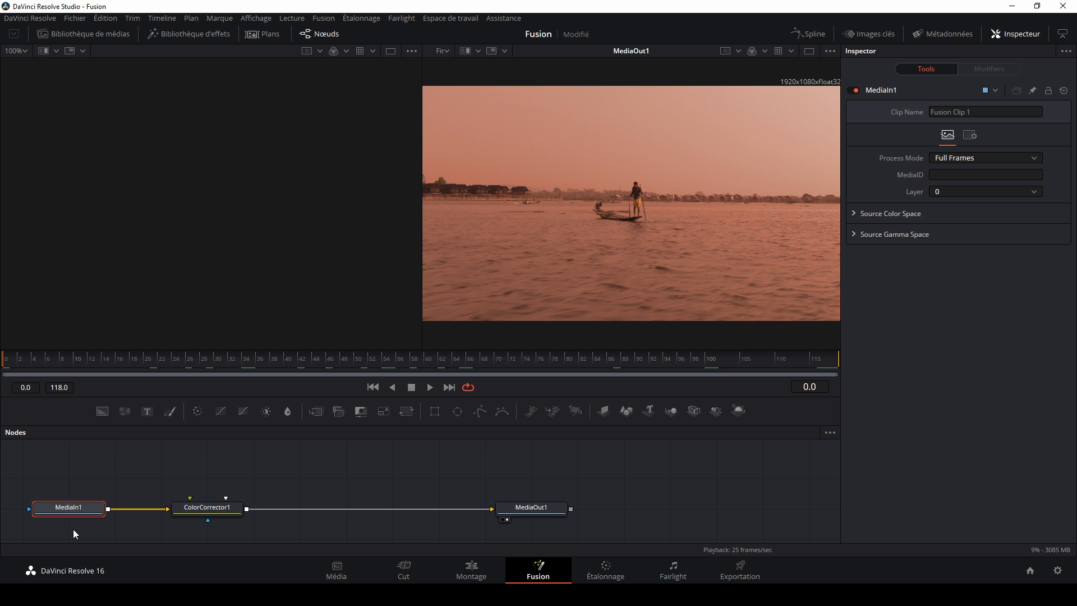
pyautogui.press('1')
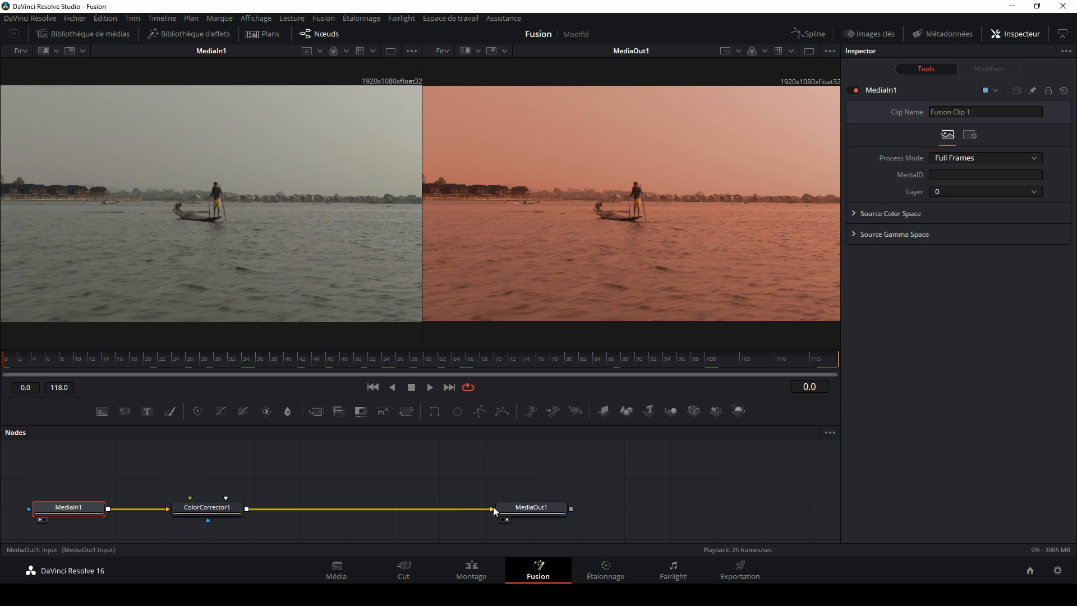
pyautogui.click(512, 508)
pyautogui.press('2')
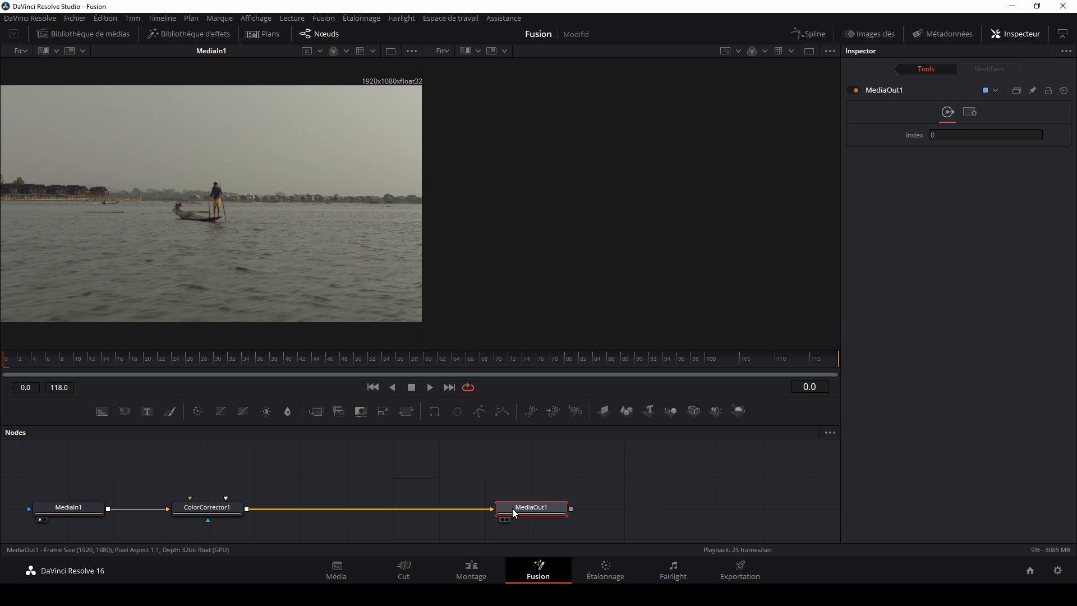
pyautogui.press('2')
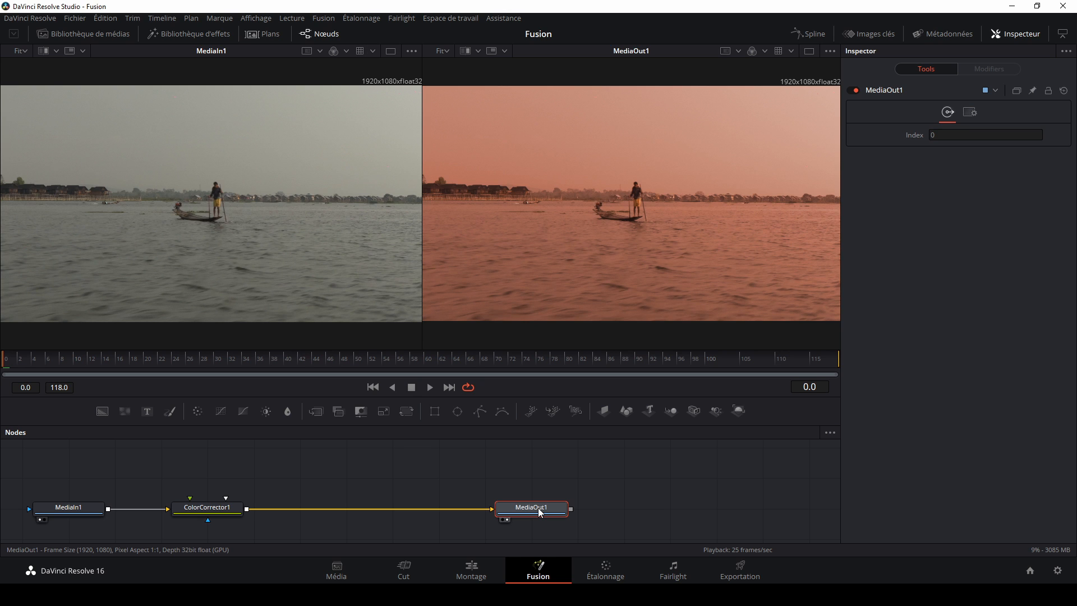
# Insert a Blur node between ColorCorrector1 and MediaOut1 and set its blur size to 34.6
pyautogui.click(338, 480)
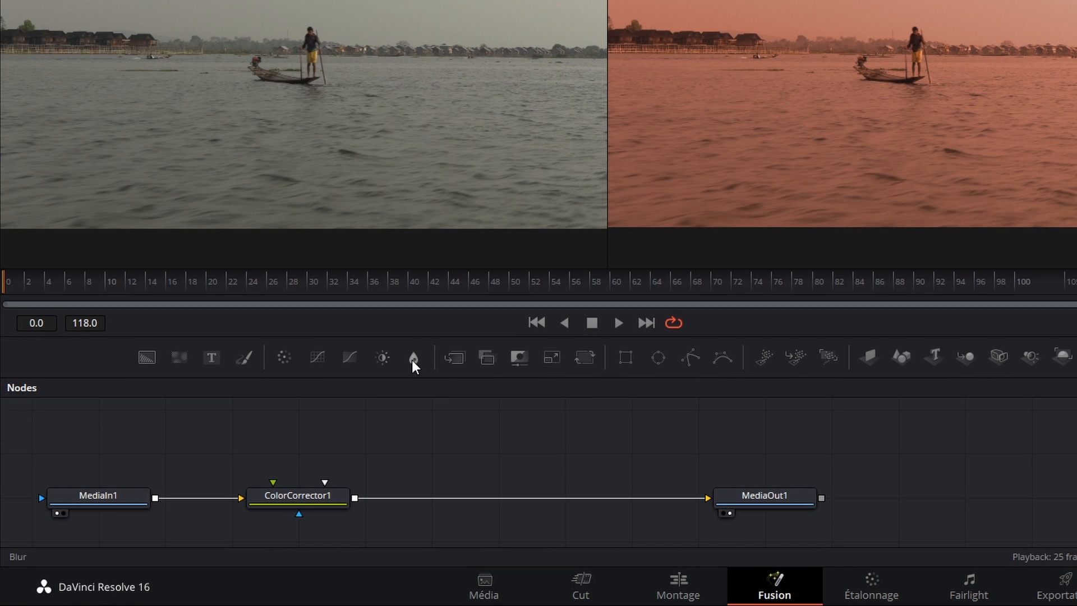
pyautogui.click(411, 359)
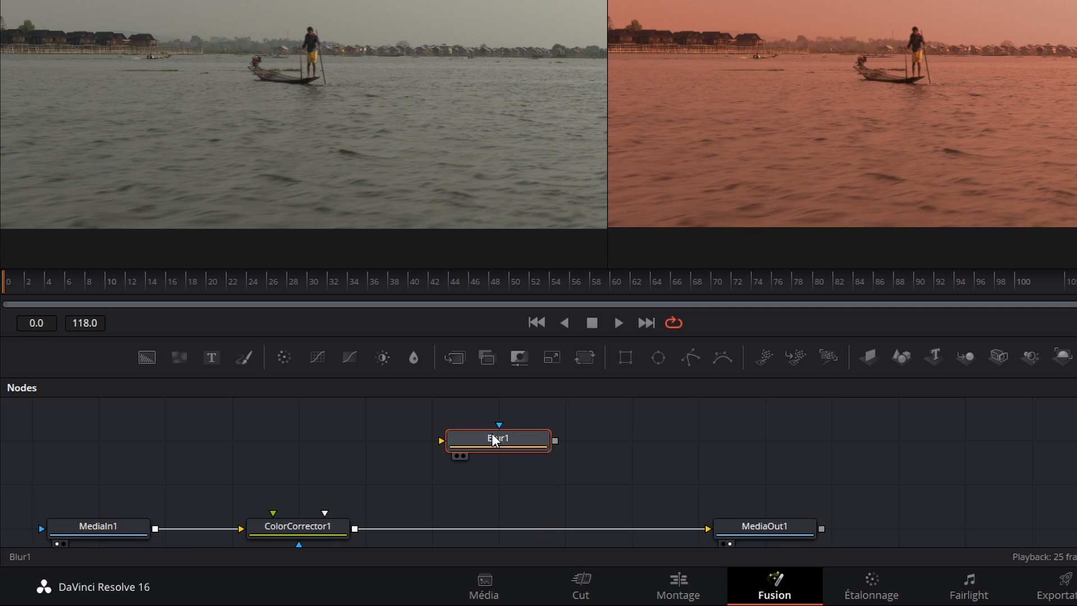
pyautogui.moveTo(494, 443); pyautogui.dragTo(490, 527)
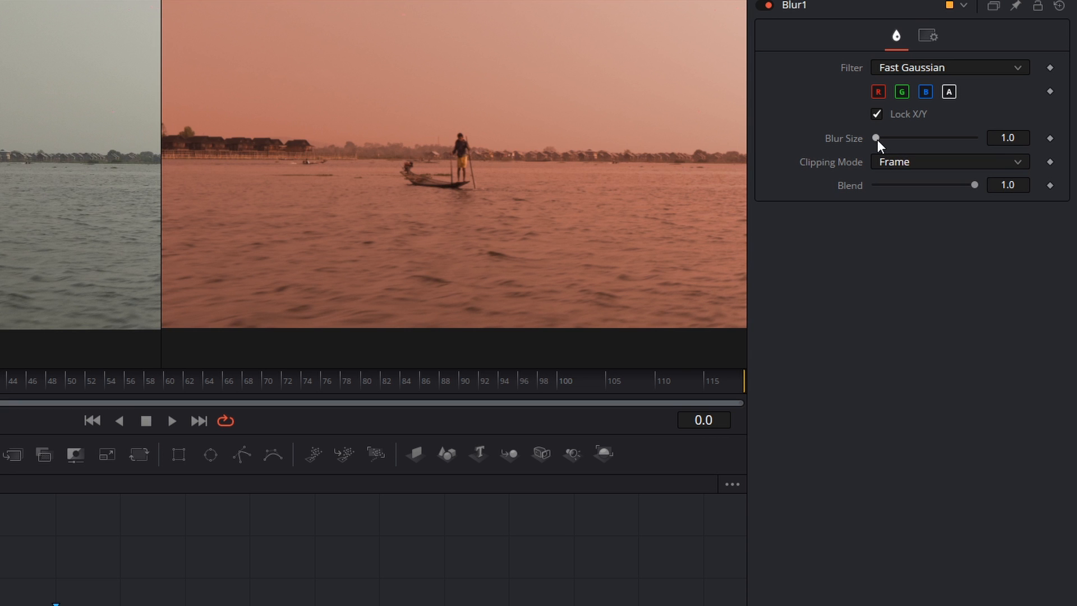
pyautogui.moveTo(876, 137); pyautogui.dragTo(908, 139)
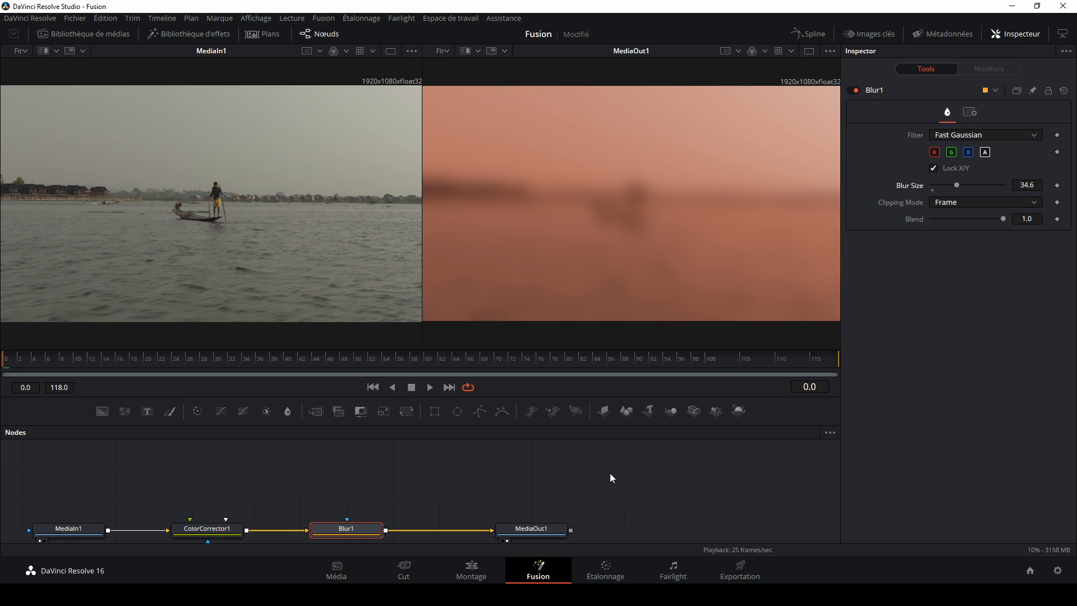
# Recenter the node chain and enlarge the node editor area upward
pyautogui.moveTo(598, 485); pyautogui.dragTo(643, 467)
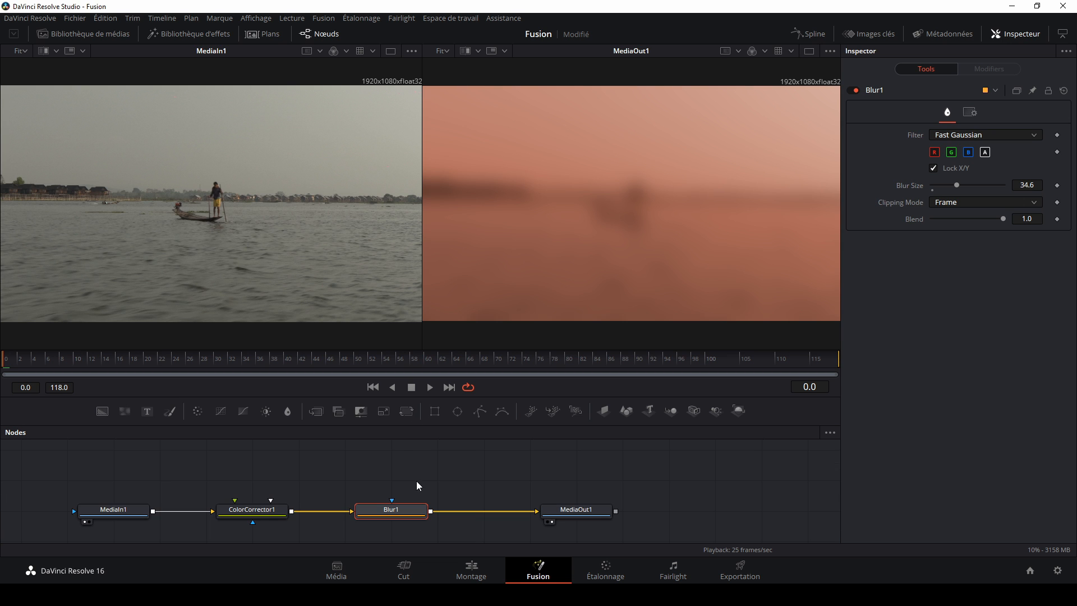
pyautogui.moveTo(410, 425); pyautogui.dragTo(421, 329)
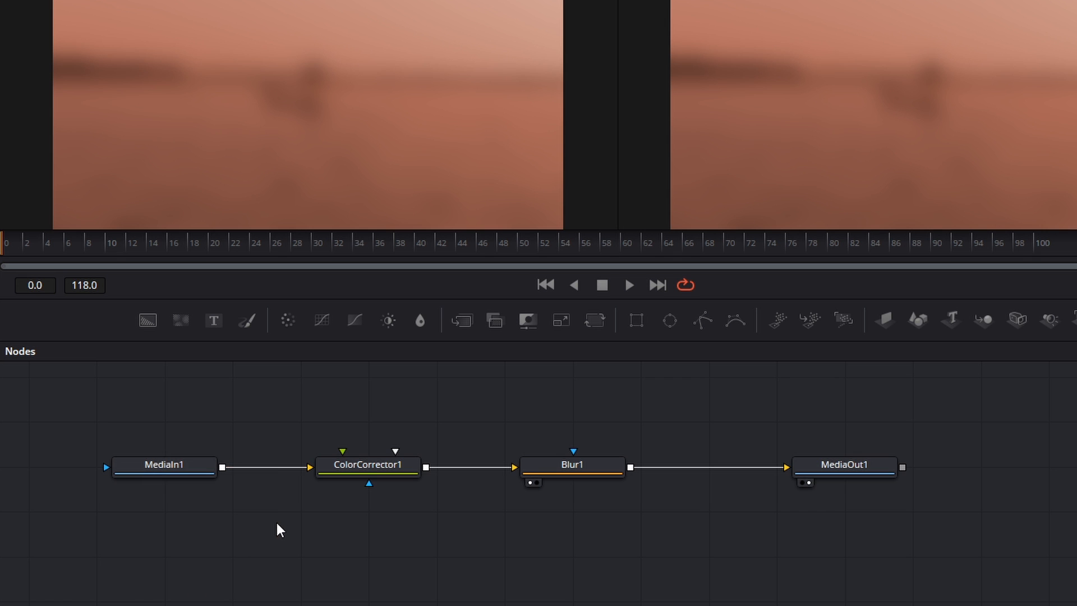
# Follow the node chain in order by selecting MediaIn1, ColorCorrector1, Blur1 and MediaOut1
pyautogui.click(196, 468)
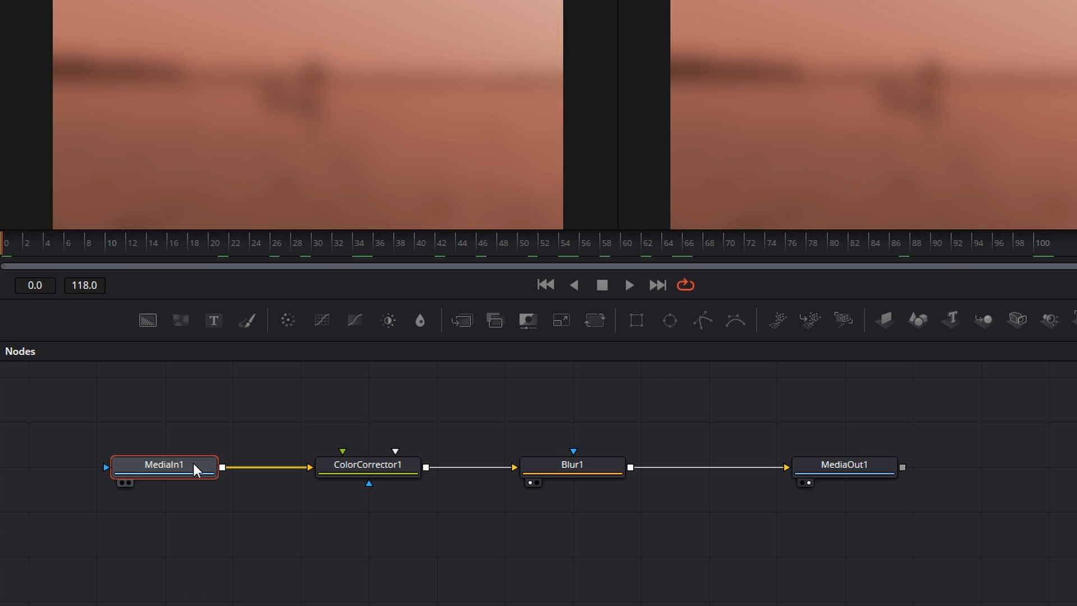
pyautogui.click(367, 472)
pyautogui.click(541, 471)
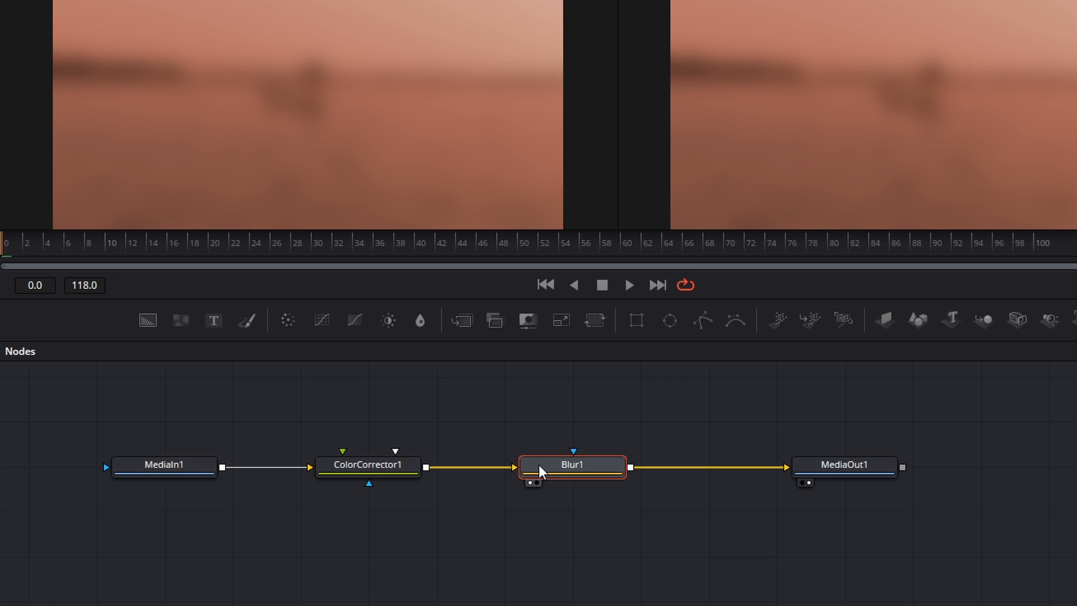
pyautogui.click(862, 473)
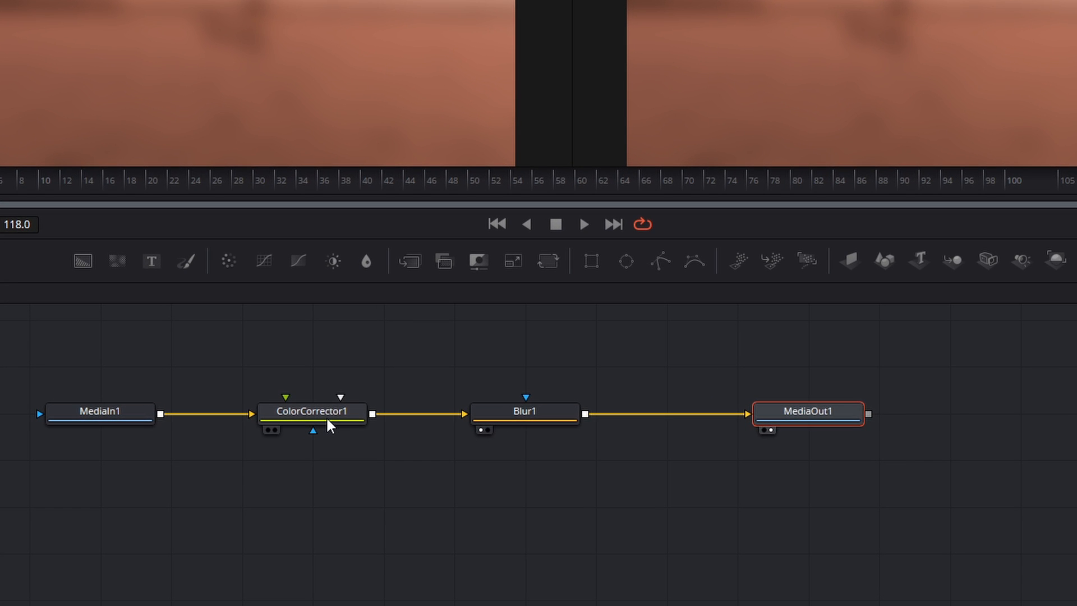
# Delete the ColorCorrector1 and Blur1 nodes from the chain
pyautogui.click(329, 425)
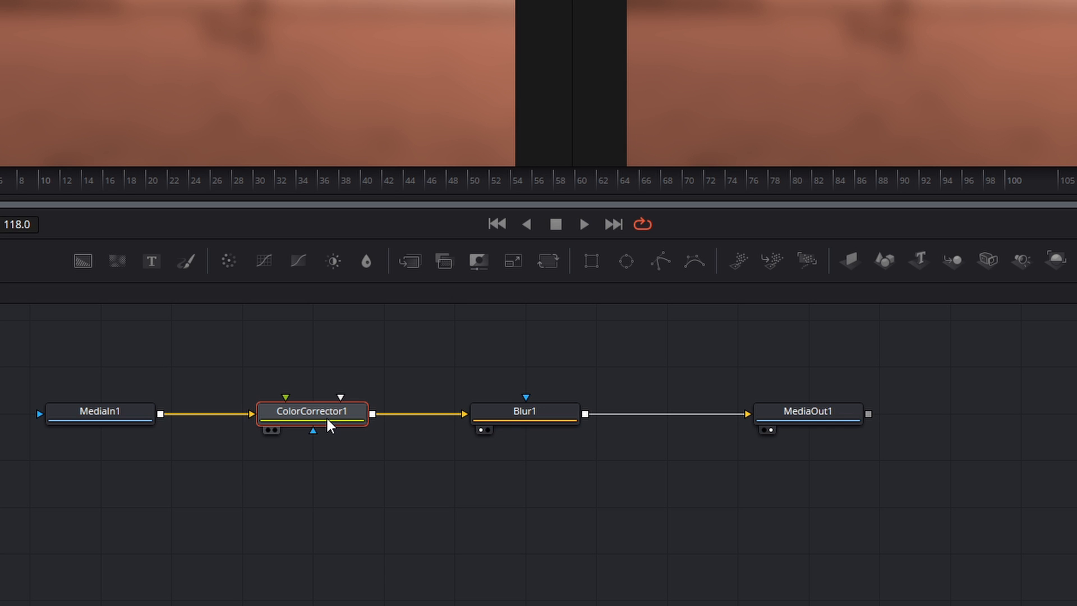
pyautogui.press('Delete')
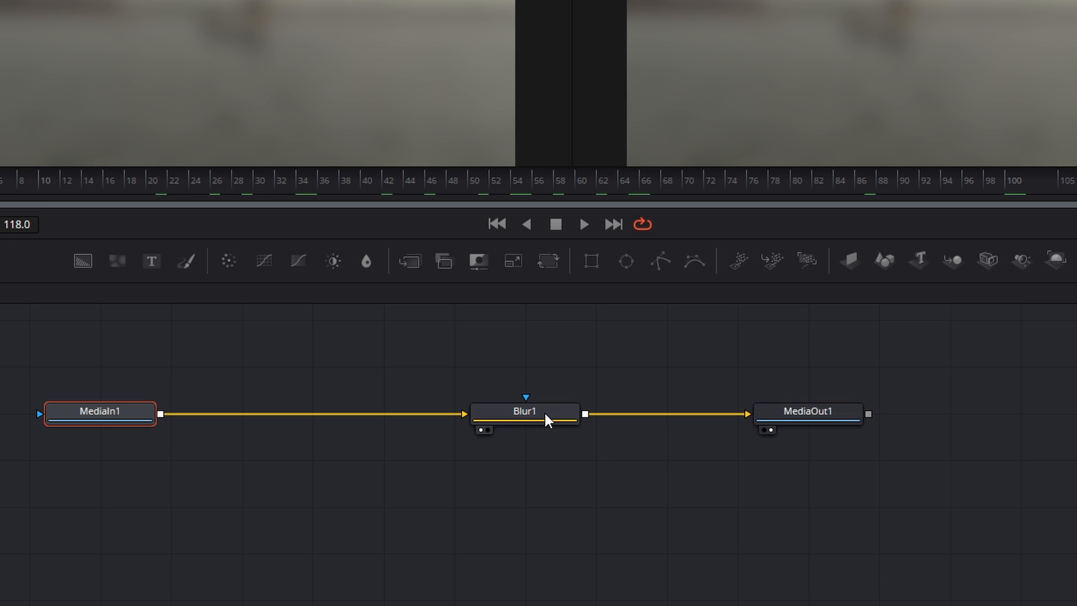
pyautogui.click(544, 413)
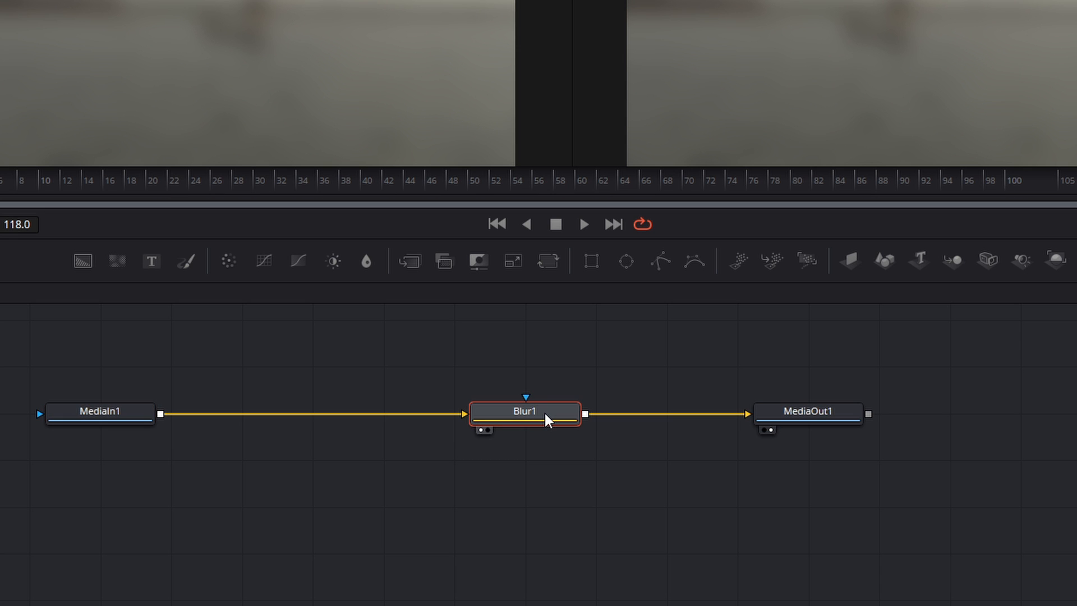
pyautogui.press('Delete')
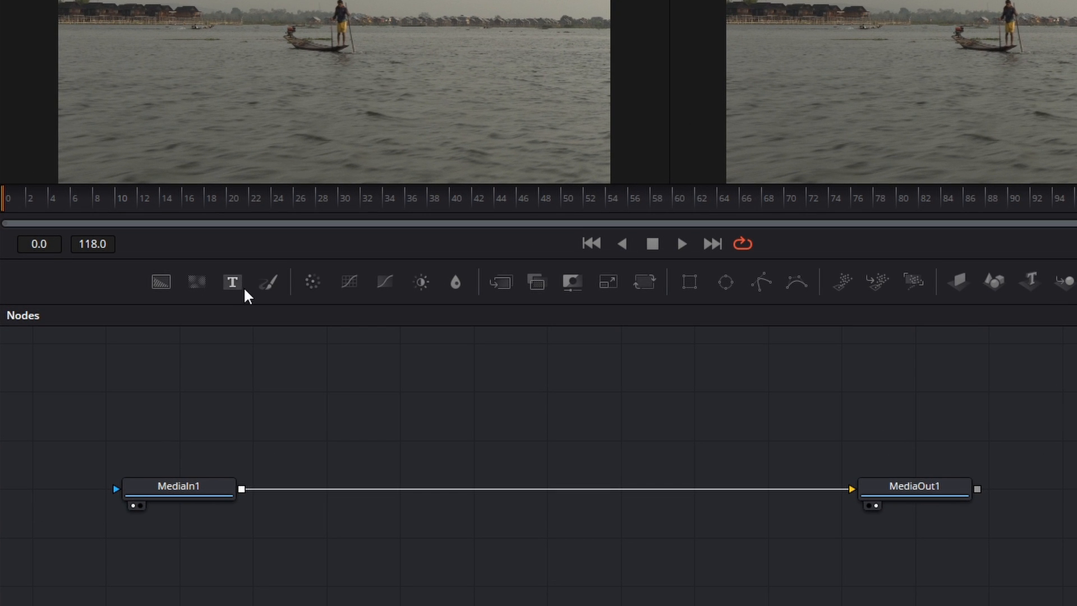
# Add a Text node above MediaIn1 with the styled text "Pêcheur" and show it in the first viewer
pyautogui.click(232, 281)
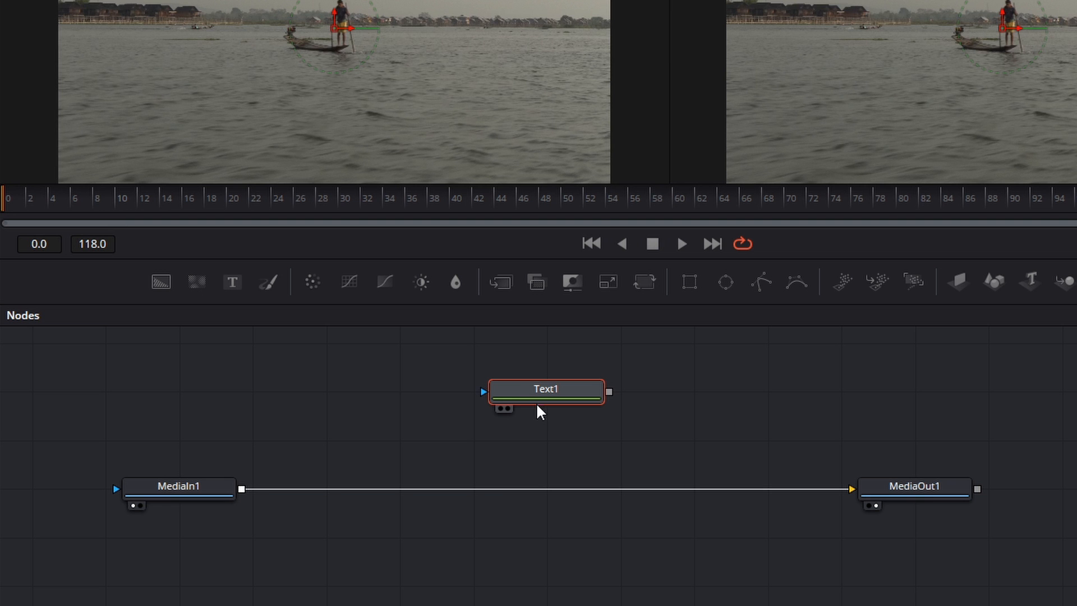
pyautogui.moveTo(548, 397); pyautogui.dragTo(212, 380)
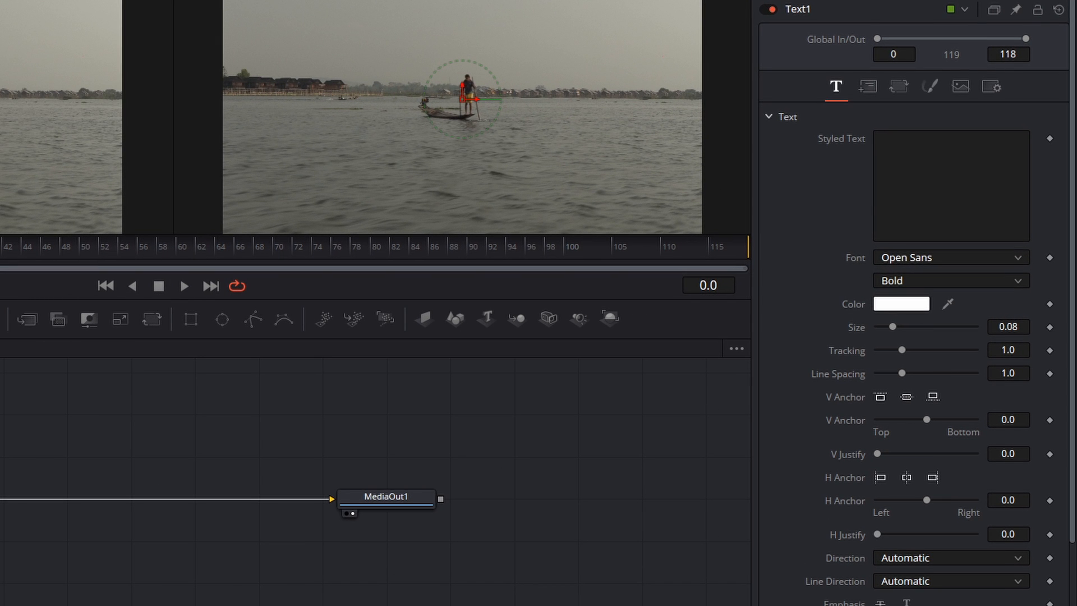
pyautogui.click(902, 184)
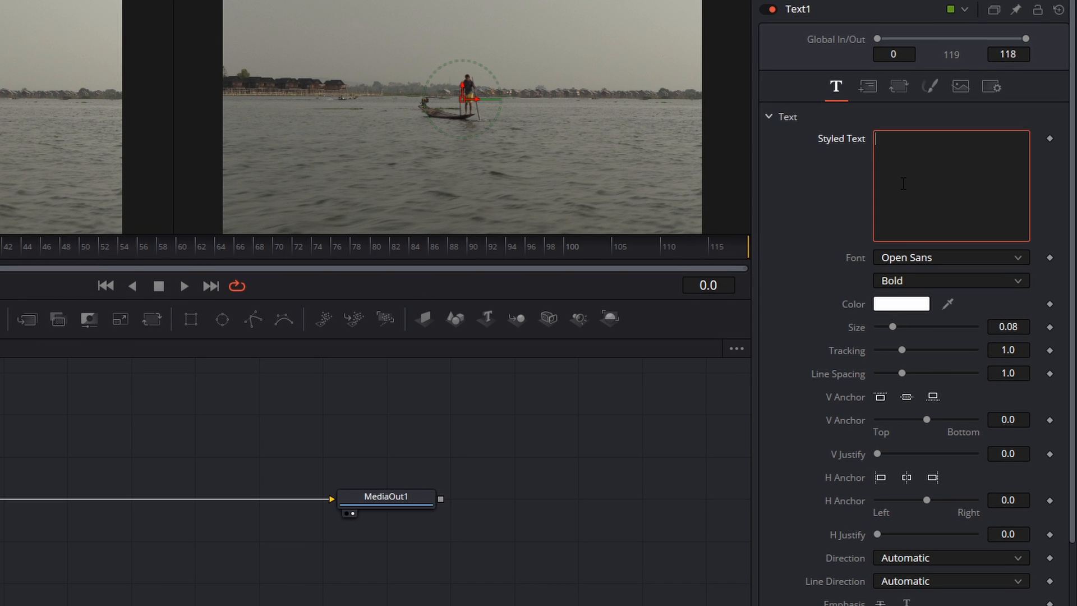
pyautogui.write('Pêcheur')
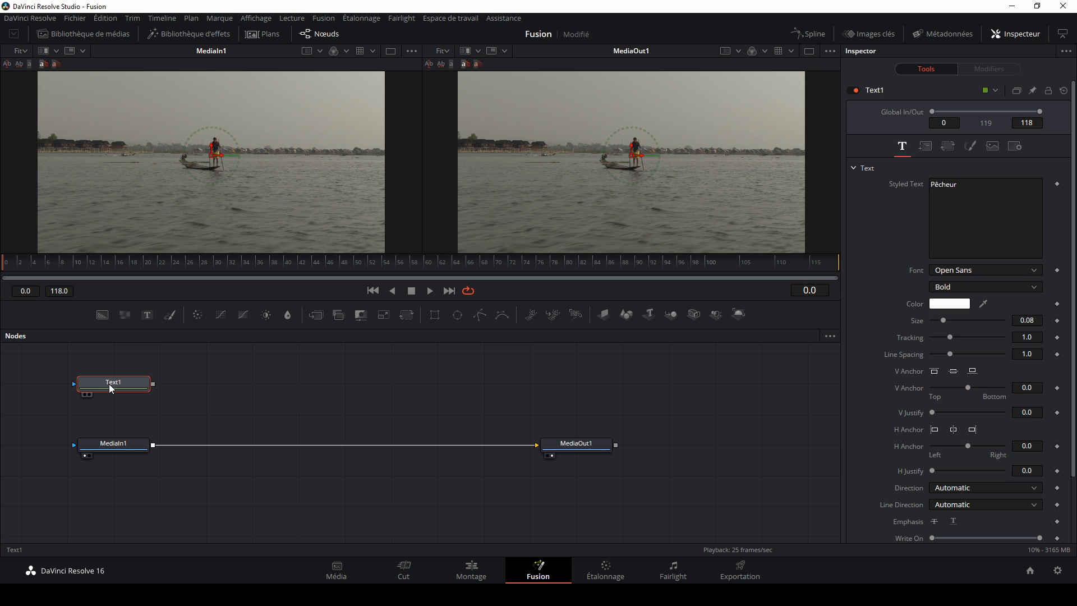
pyautogui.write('1')
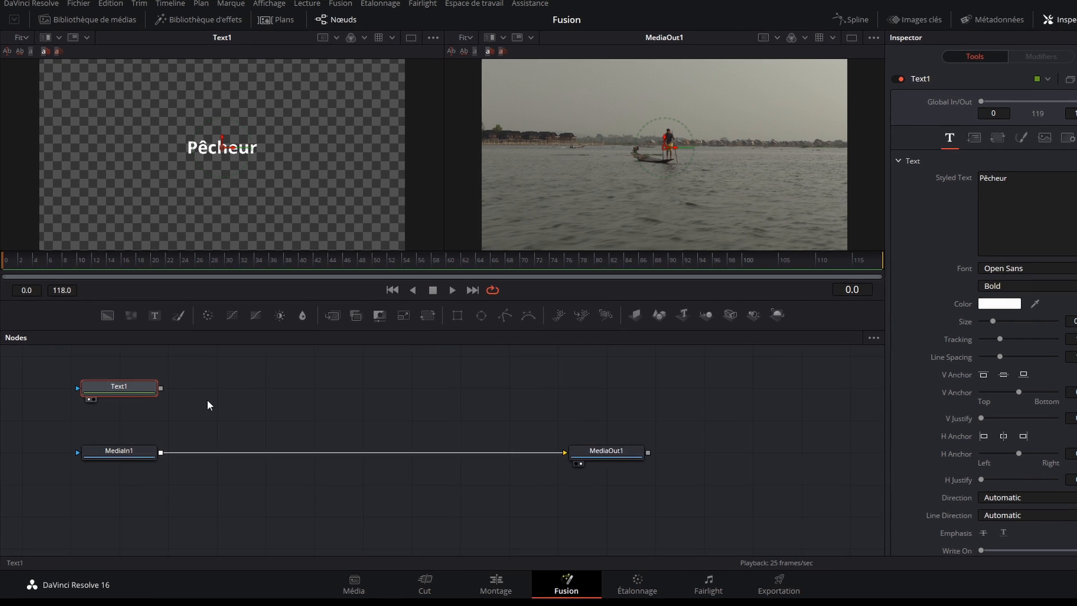
# Add a Merge node with Text1 on its green input and MediaIn1 on its yellow input, and show it in the first viewer
pyautogui.click(235, 401)
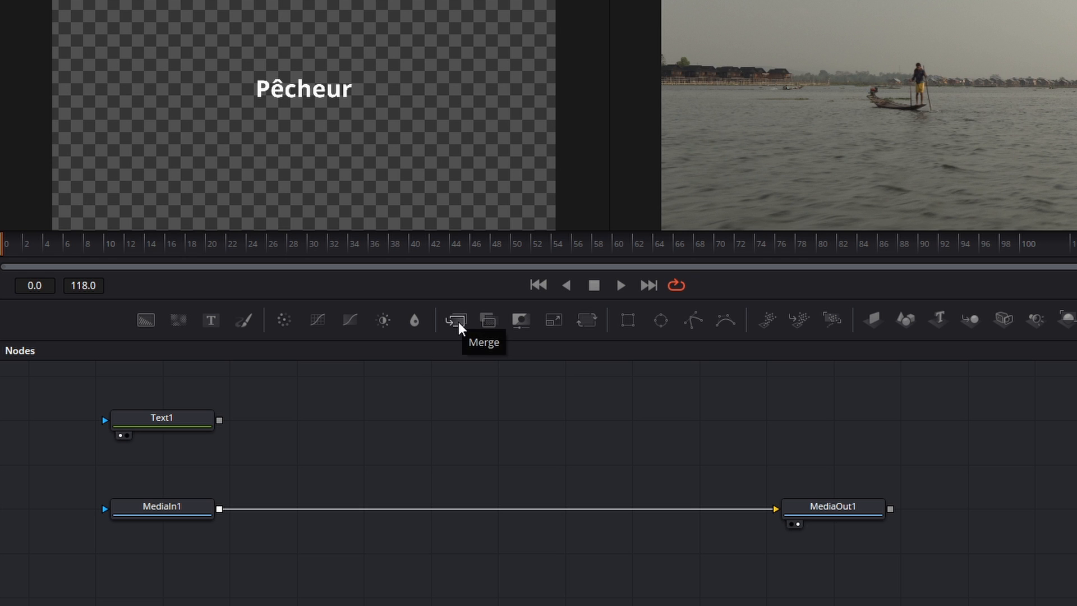
pyautogui.click(458, 323)
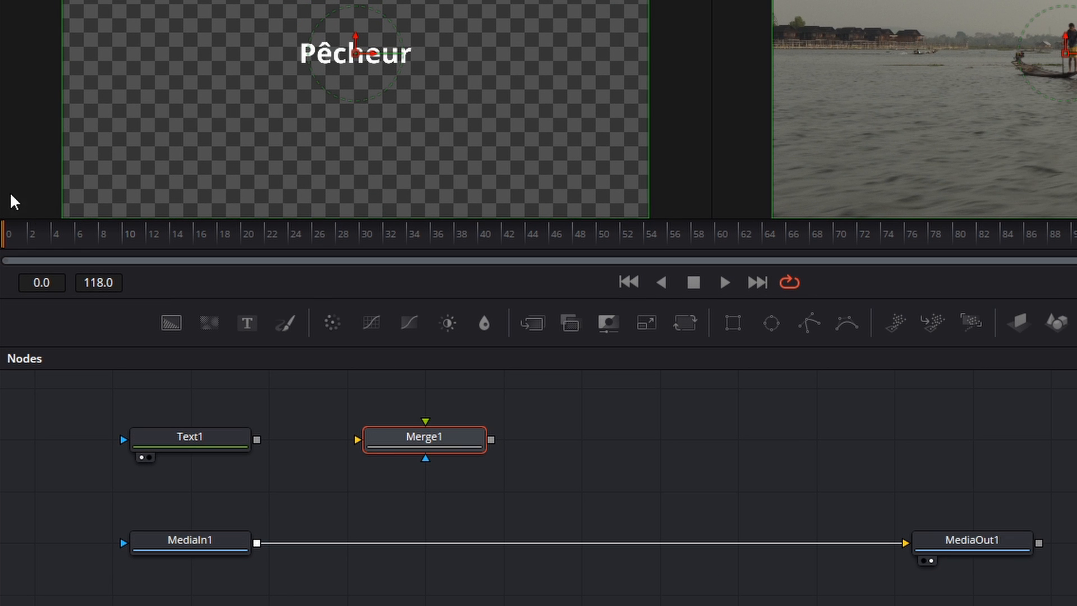
pyautogui.moveTo(258, 439); pyautogui.dragTo(426, 422)
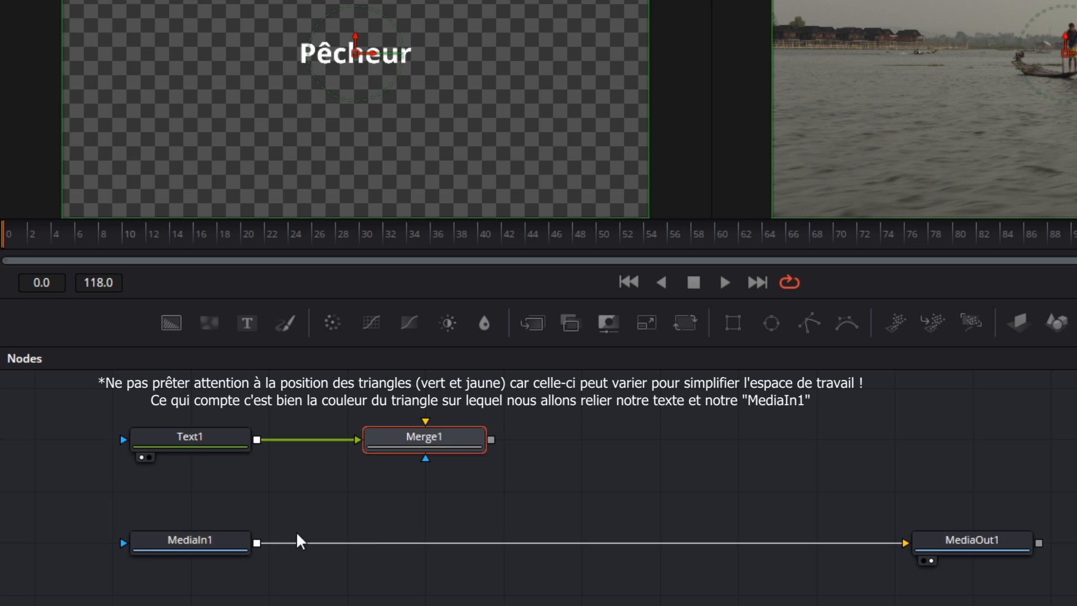
pyautogui.moveTo(256, 542); pyautogui.dragTo(426, 425)
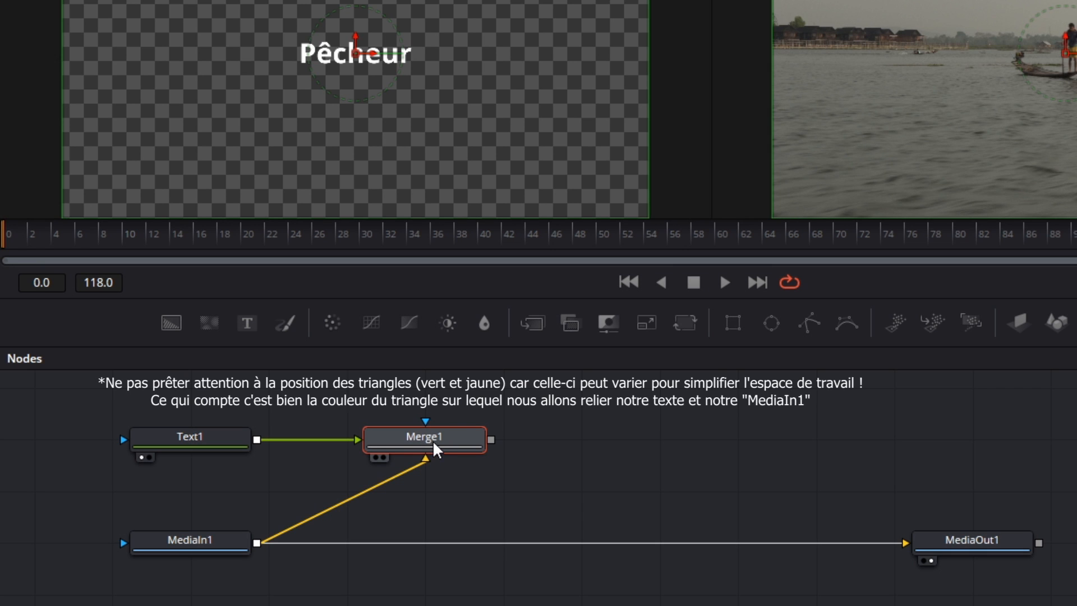
pyautogui.click(374, 458)
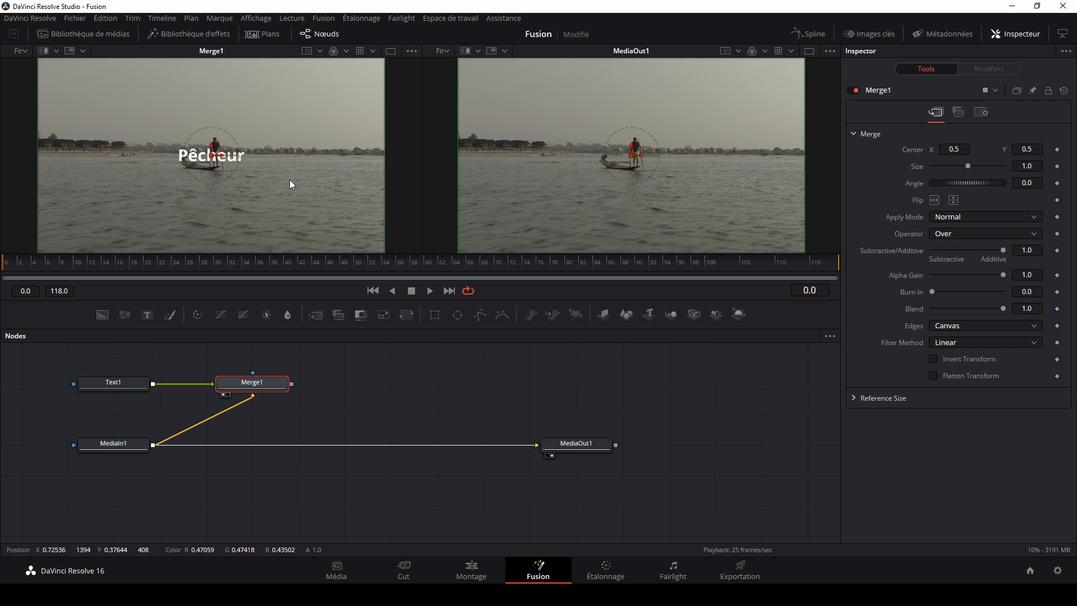
# Remove MediaIn1's links to Merge1 and MediaOut1, and reconnect MediaIn1 to Merge1's yellow input
pyautogui.moveTo(563, 448)
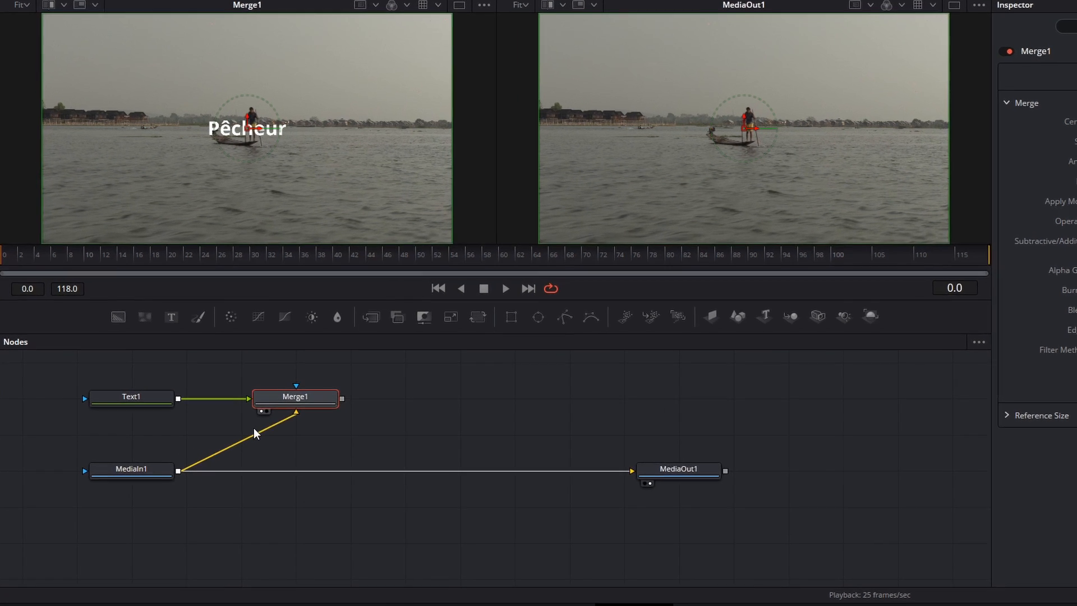
pyautogui.doubleClick(244, 438)
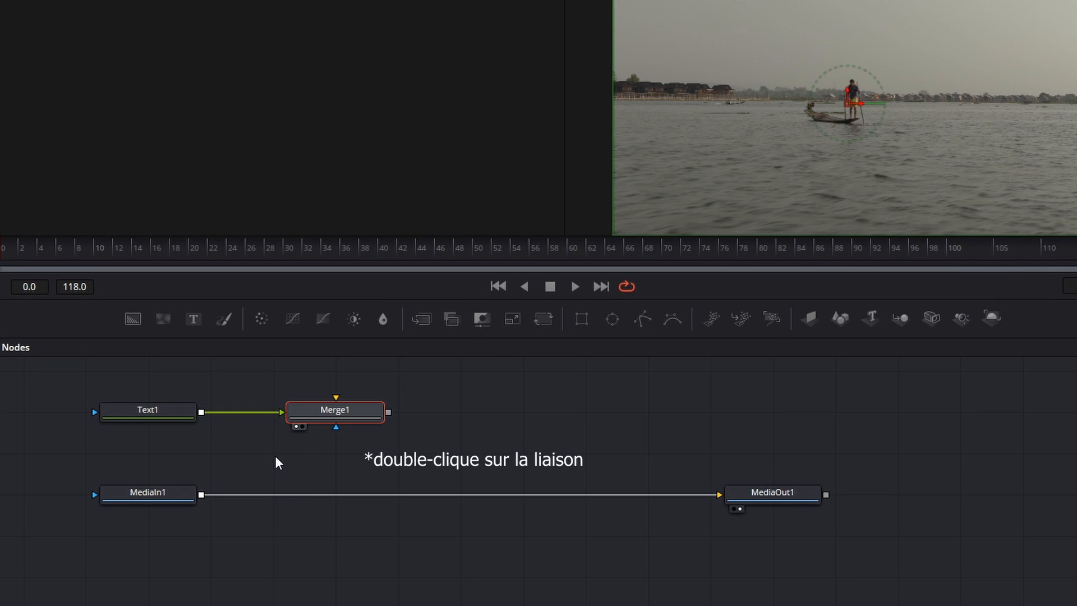
pyautogui.doubleClick(285, 494)
pyautogui.moveTo(201, 495); pyautogui.dragTo(335, 397)
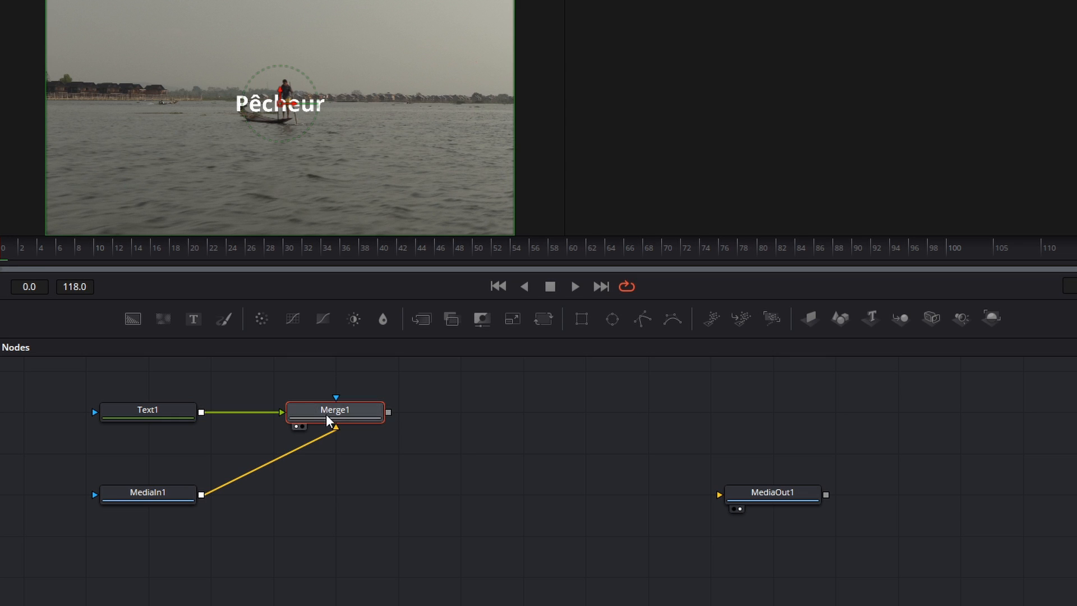
# Connect Merge1's output to MediaOut1, and arrange the nodes with Text1 directly above Merge1 on the line from MediaIn1 to MediaOut1
pyautogui.moveTo(389, 414); pyautogui.dragTo(752, 495)
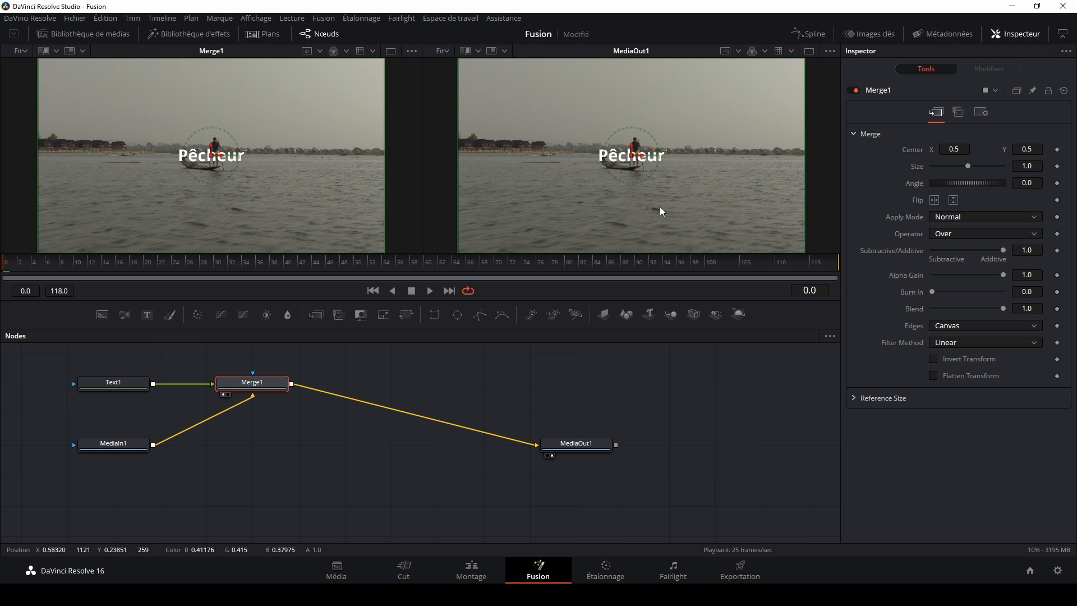
pyautogui.click(93, 385)
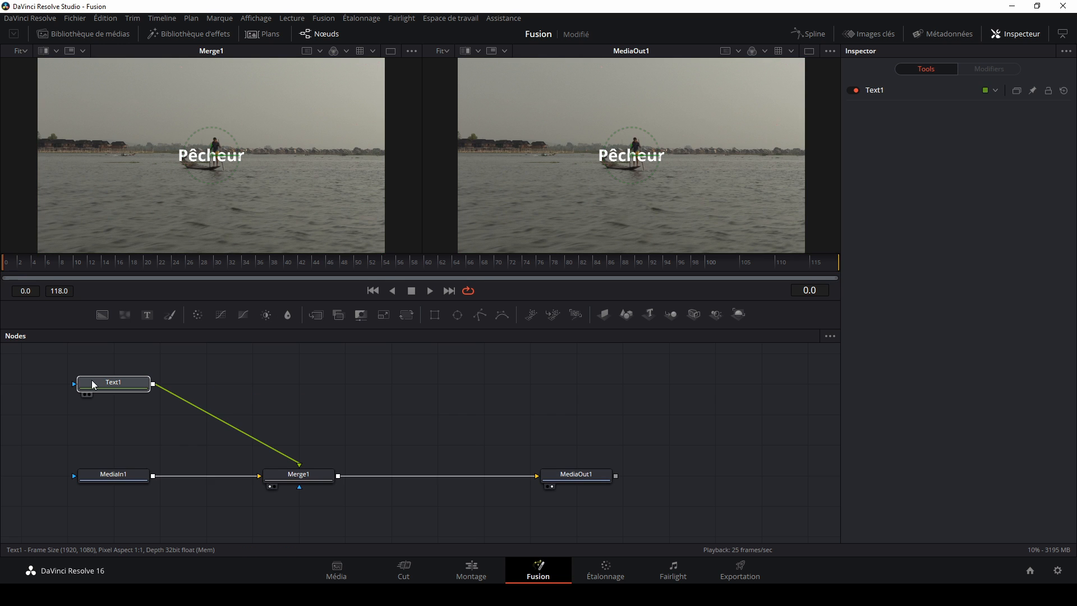
pyautogui.moveTo(93, 384); pyautogui.dragTo(286, 403)
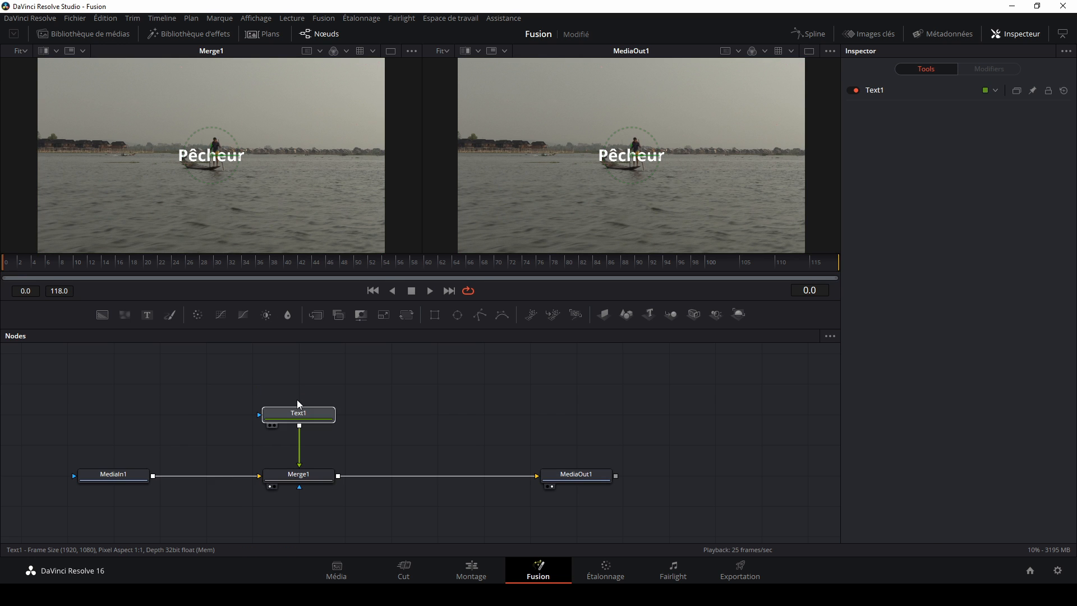
pyautogui.click(298, 409)
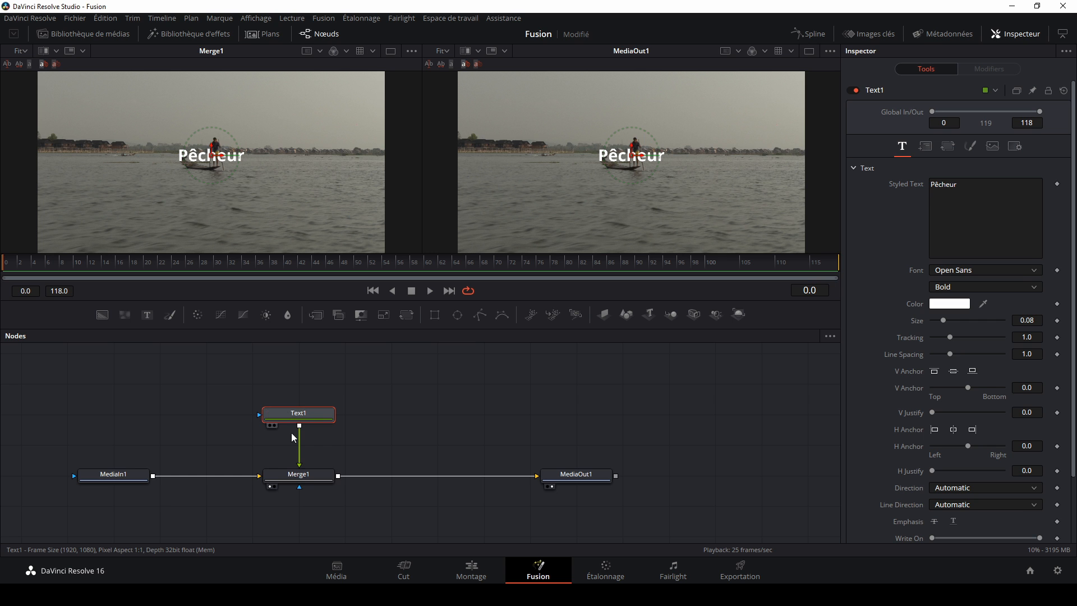
pyautogui.moveTo(295, 414)
pyautogui.mouseDown()
pyautogui.moveTo(735, 431)
pyautogui.moveTo(339, 344)
pyautogui.moveTo(71, 377)
pyautogui.moveTo(473, 436)
pyautogui.moveTo(296, 409)
pyautogui.mouseUp()
pyautogui.moveTo(308, 474)
pyautogui.mouseDown()
pyautogui.moveTo(313, 332)
pyautogui.moveTo(257, 517)
pyautogui.moveTo(209, 517)
pyautogui.moveTo(312, 488)
pyautogui.mouseUp()
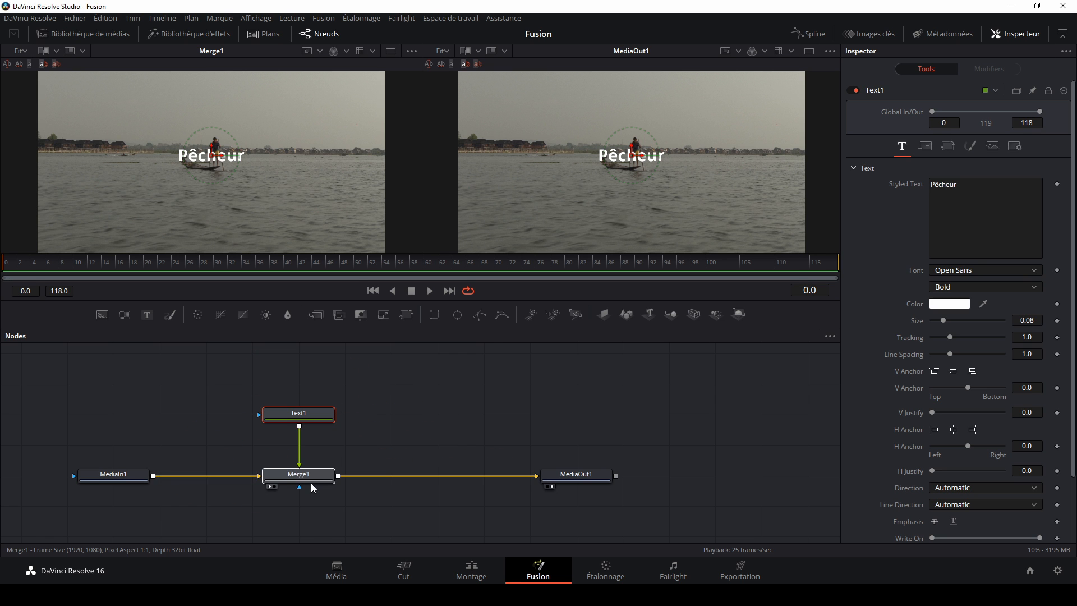
pyautogui.click(312, 485)
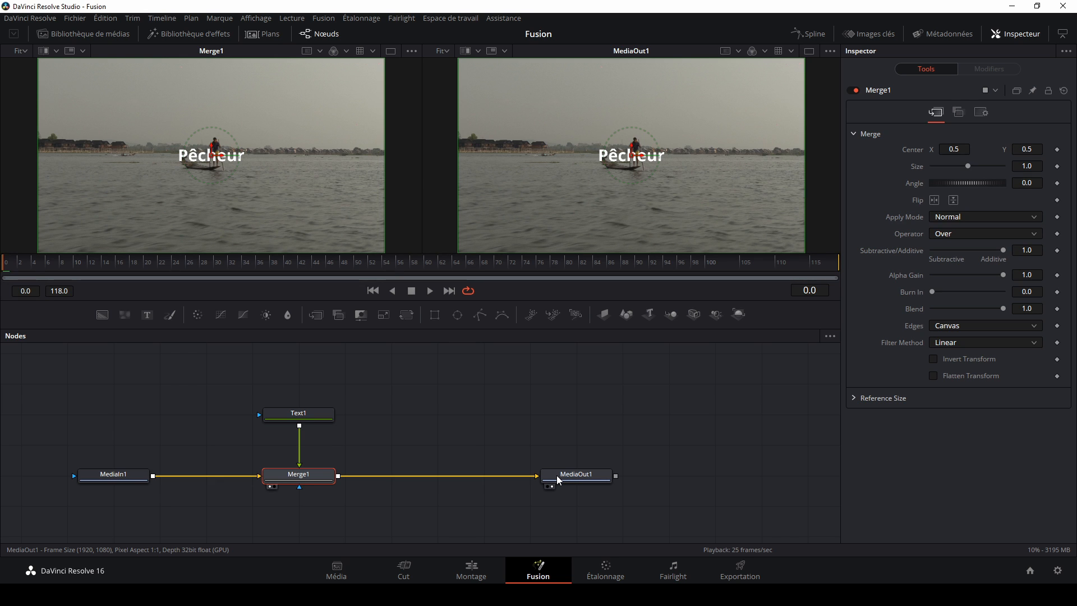
pyautogui.click(411, 378)
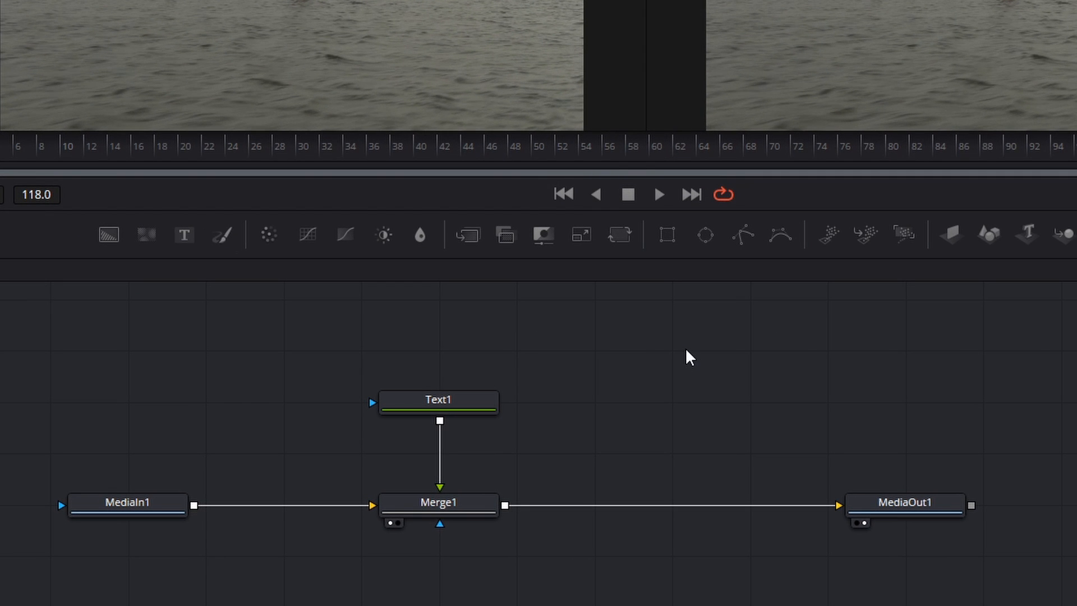
# Add a Paint node and a Background node, connect Background1's output to Paint1's yellow input, and show Paint1 in the first viewer
pyautogui.click(232, 236)
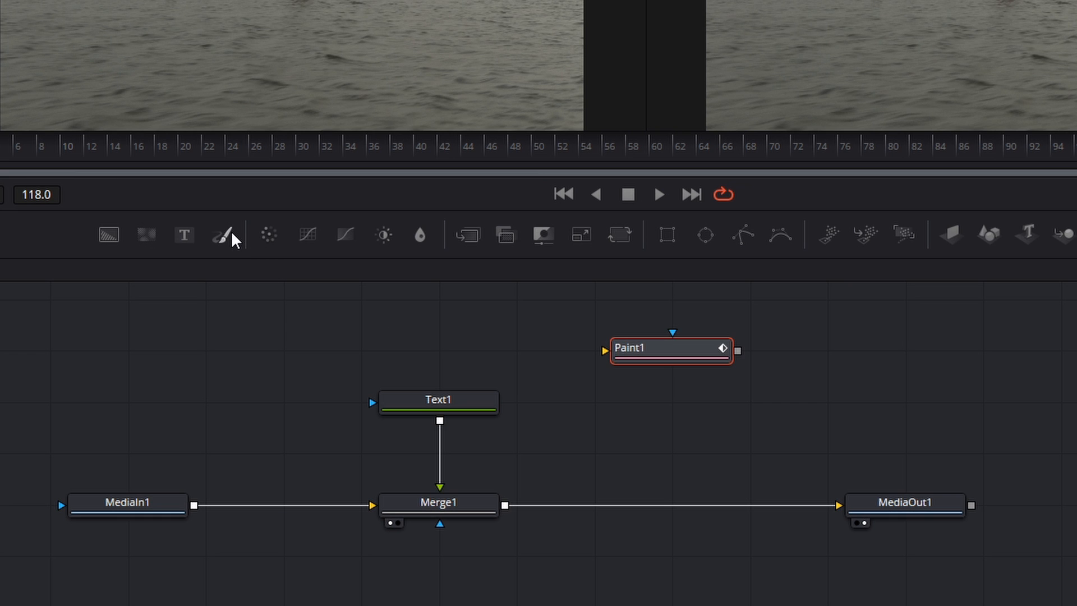
pyautogui.click(683, 395)
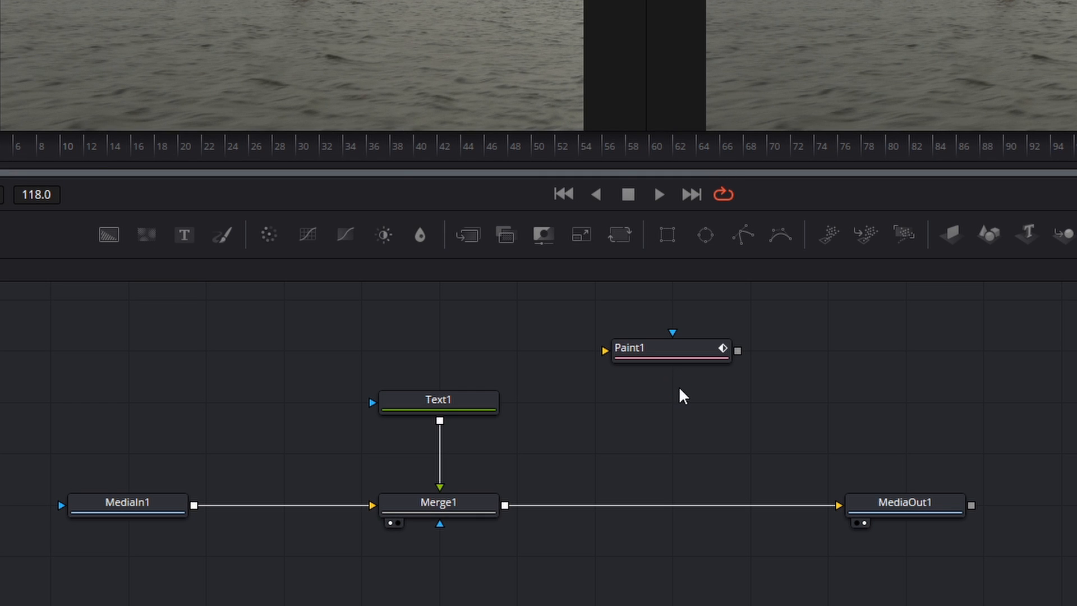
pyautogui.click(110, 237)
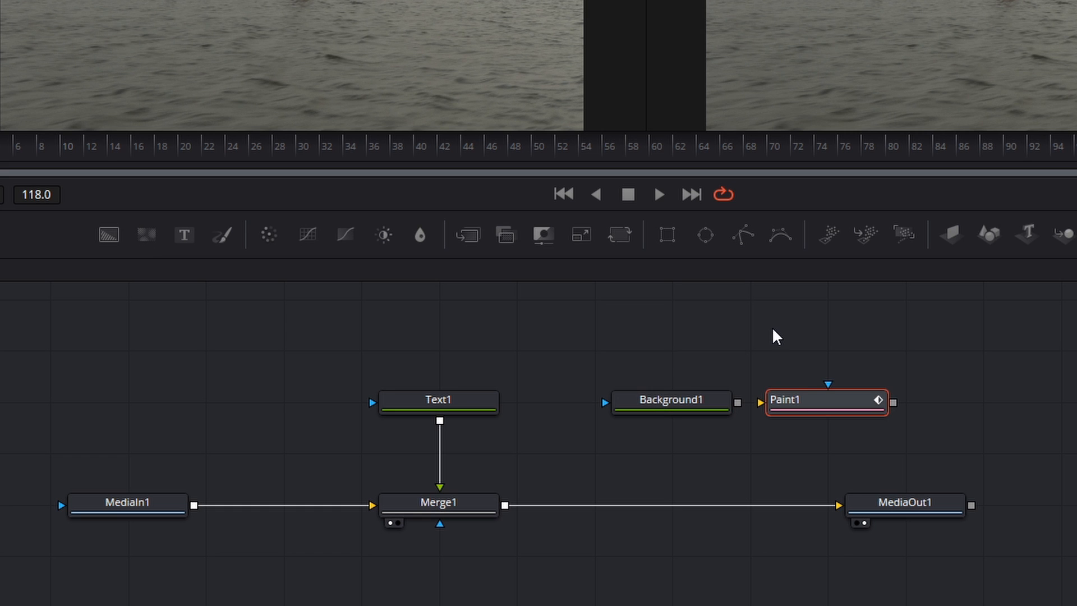
pyautogui.moveTo(737, 403); pyautogui.dragTo(796, 411)
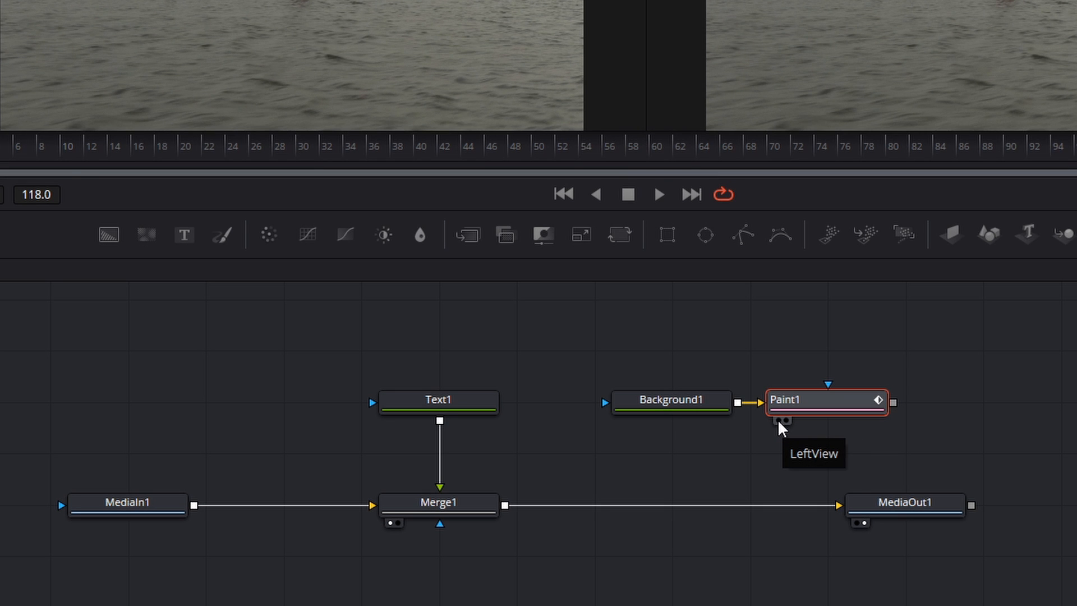
pyautogui.click(779, 422)
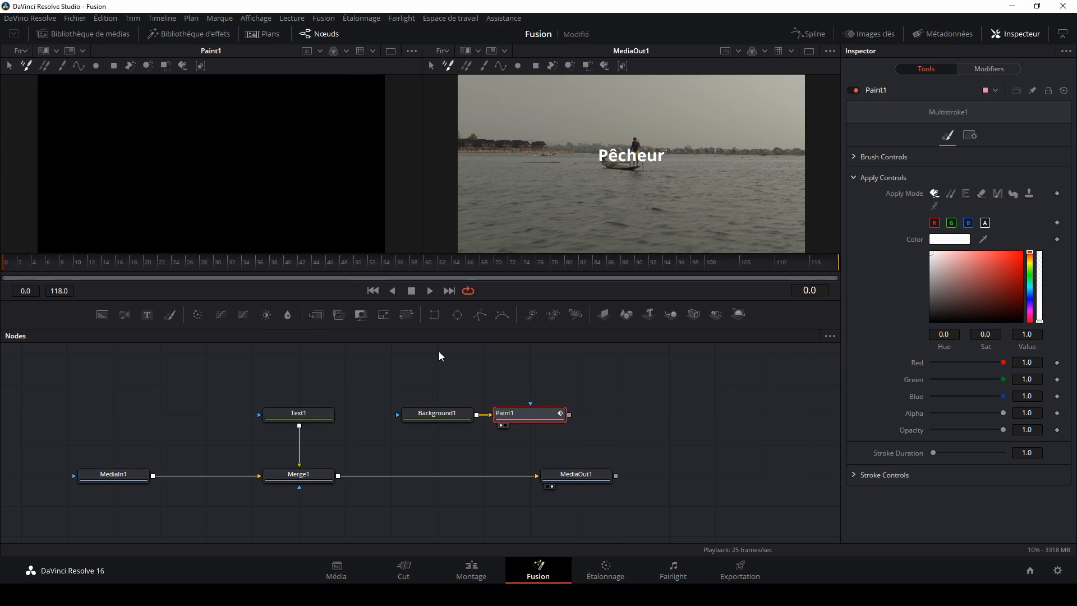
# Draw a three-point polyline stroke on Paint1, with a long nearly horizontal segment ending in a short one angled down to the left
pyautogui.moveTo(285, 147); pyautogui.dragTo(325, 151)
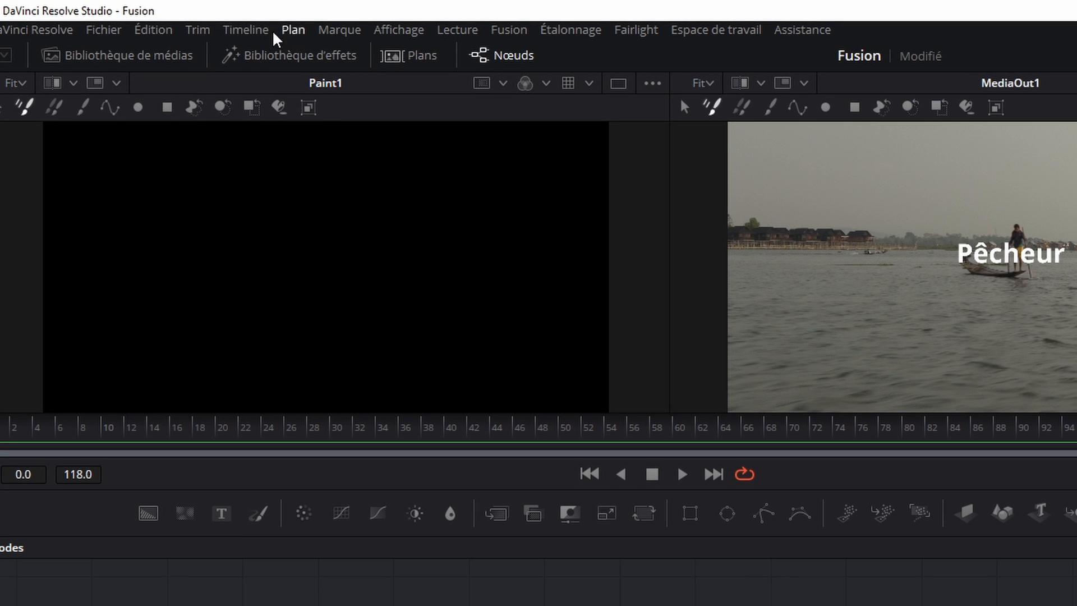
pyautogui.click(111, 108)
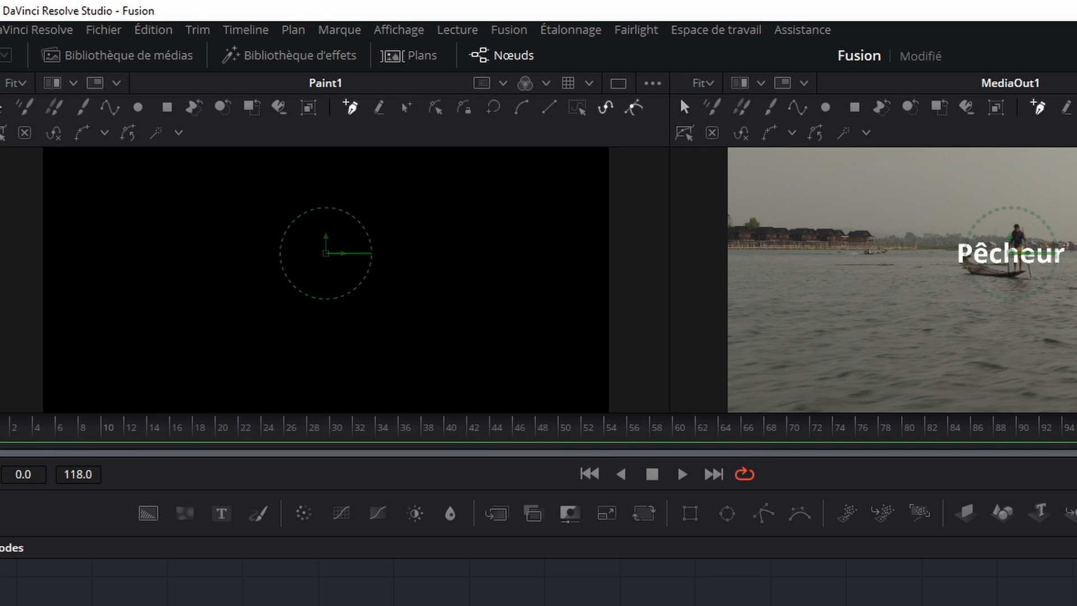
pyautogui.click(510, 270)
pyautogui.click(419, 266)
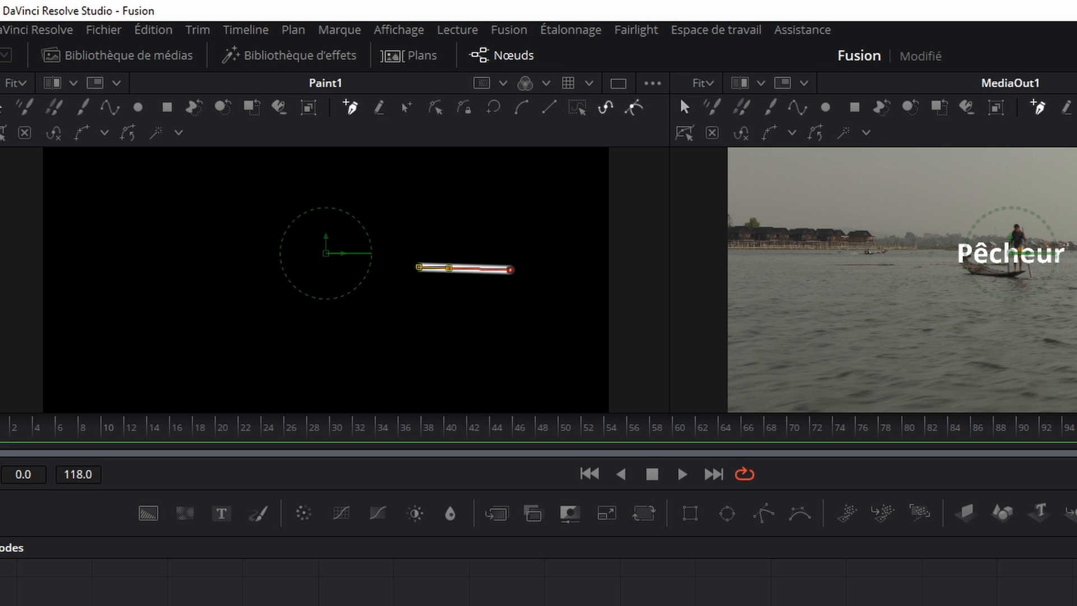
pyautogui.click(397, 279)
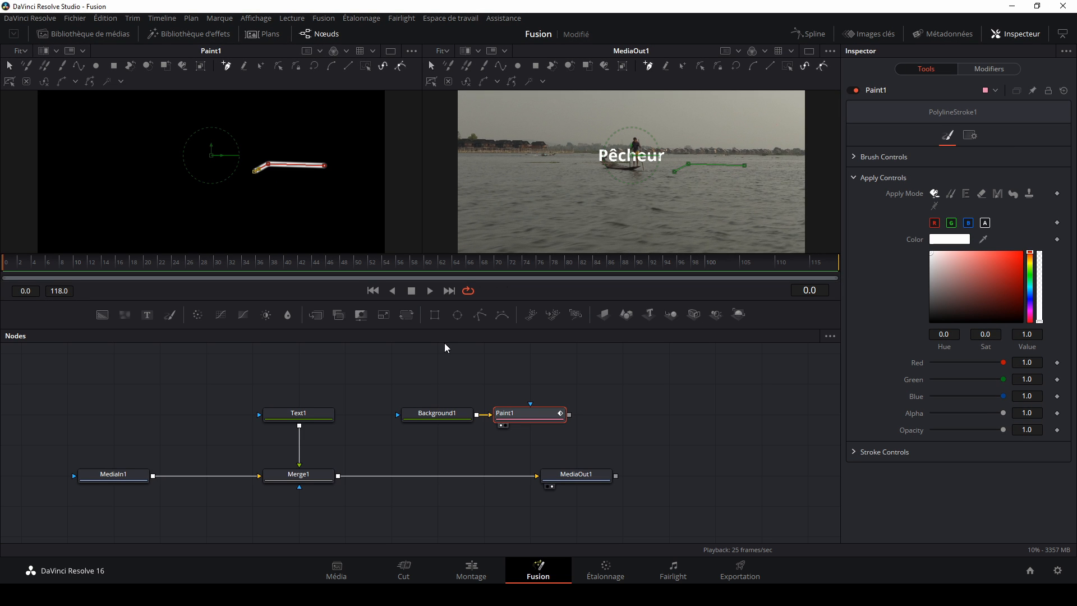
# Make the Background1 node fully transparent by setting its alpha to 0.0
pyautogui.click(435, 412)
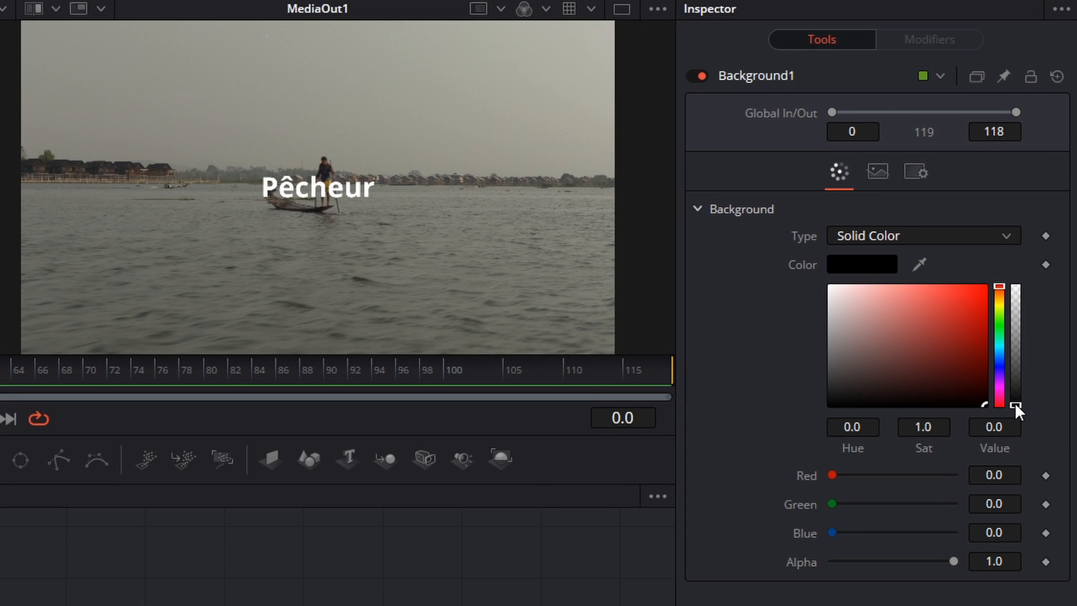
pyautogui.moveTo(1014, 402); pyautogui.dragTo(1017, 278)
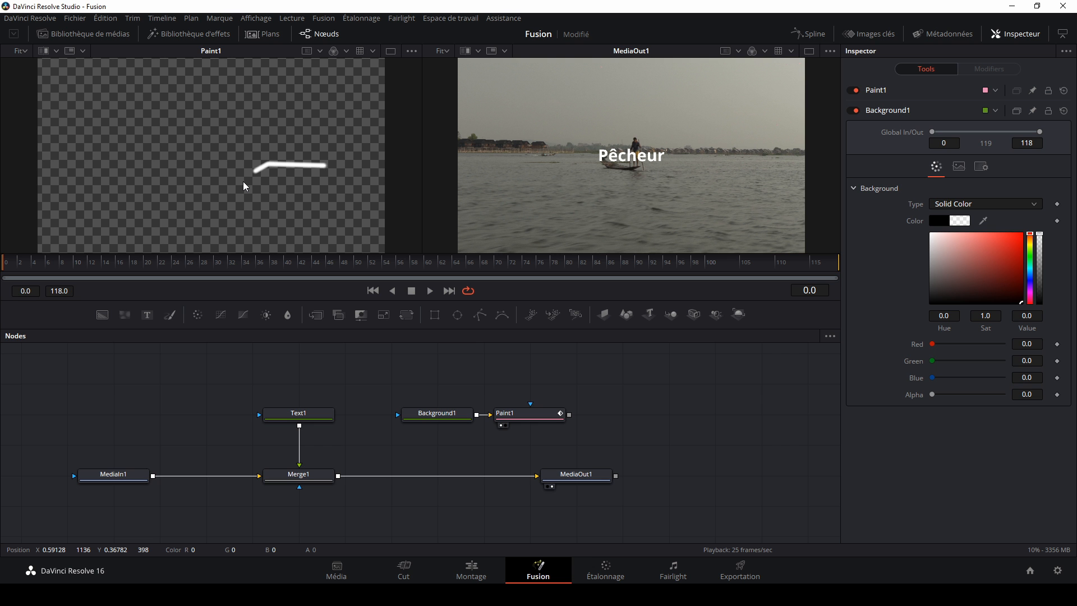
# Set the Paint1 polyline stroke's brush shape to Circular and reduce its brush size to thin the line
pyautogui.click(514, 415)
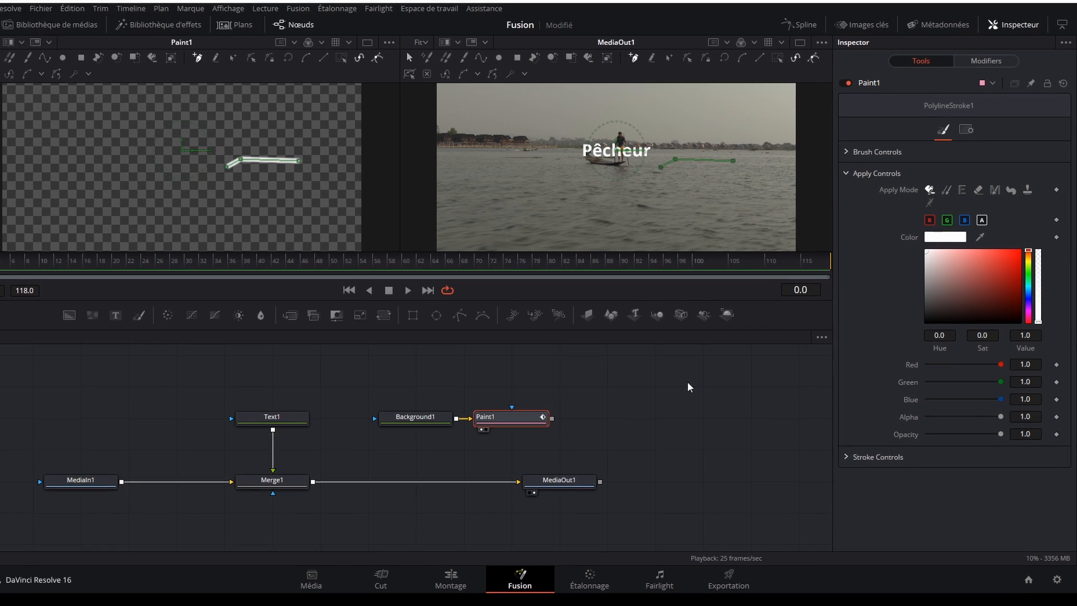
pyautogui.click(784, 111)
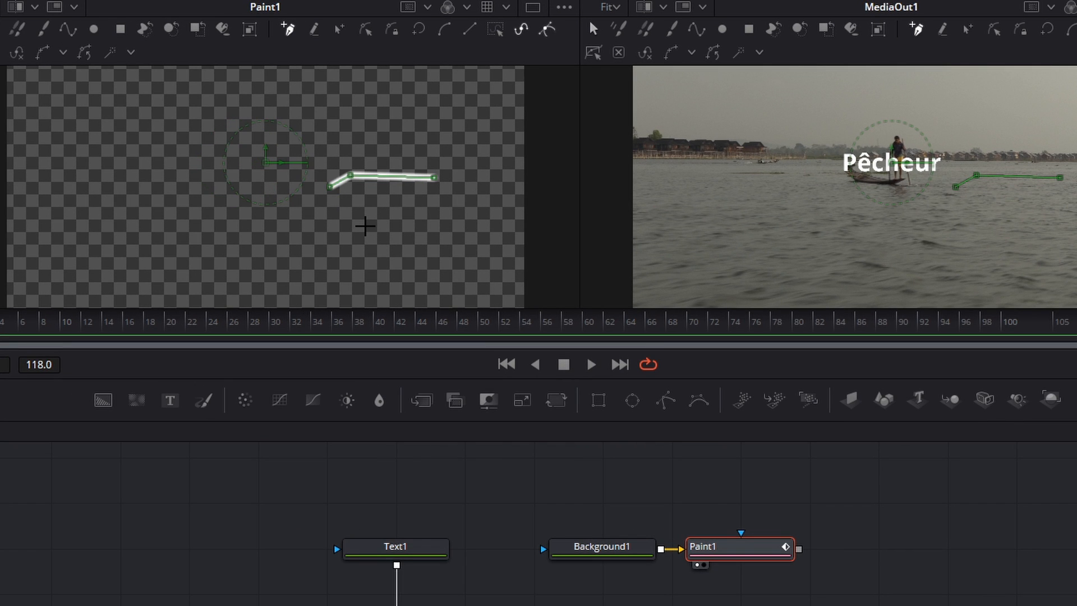
pyautogui.scroll(3, 365, 226)
pyautogui.scroll(1, 365, 226)
pyautogui.moveTo(420, 159); pyautogui.dragTo(362, 255)
pyautogui.moveTo(448, 197)
pyautogui.mouseDown()
pyautogui.moveTo(415, 219)
pyautogui.moveTo(336, 238)
pyautogui.mouseUp()
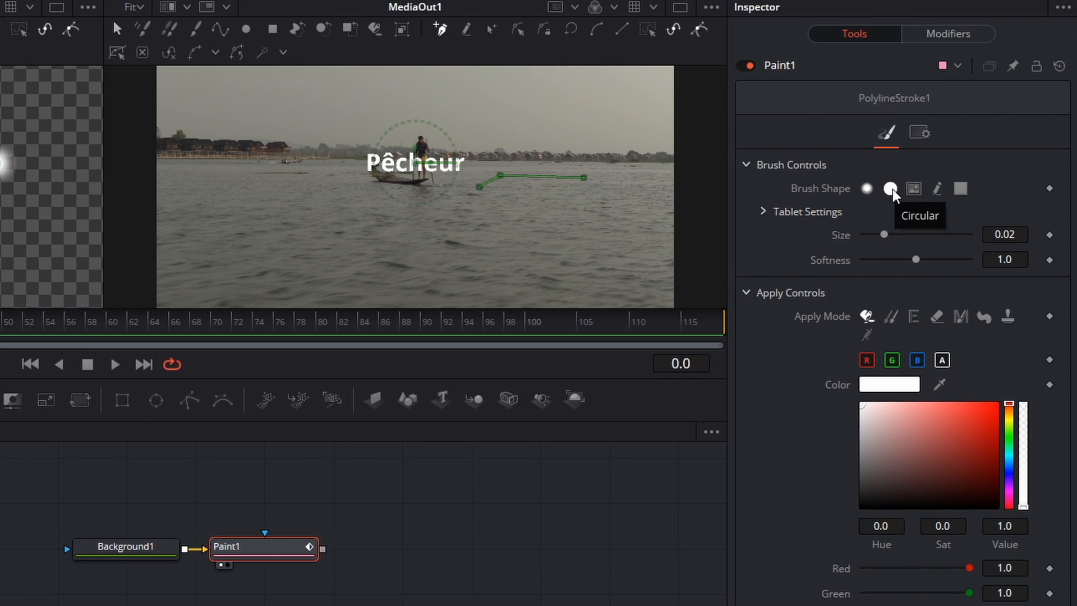
pyautogui.click(891, 190)
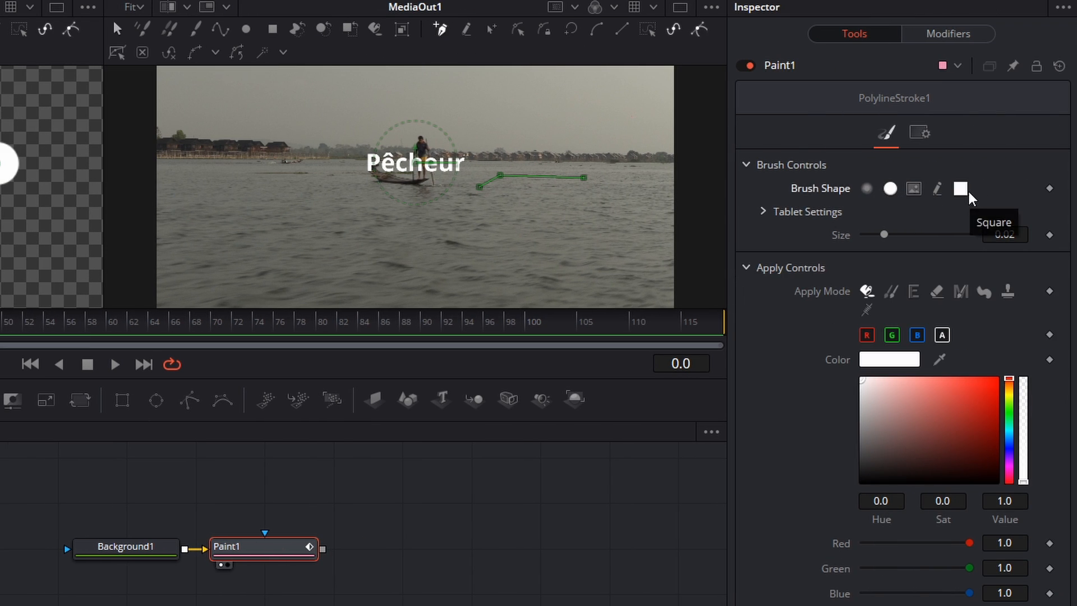
pyautogui.click(961, 190)
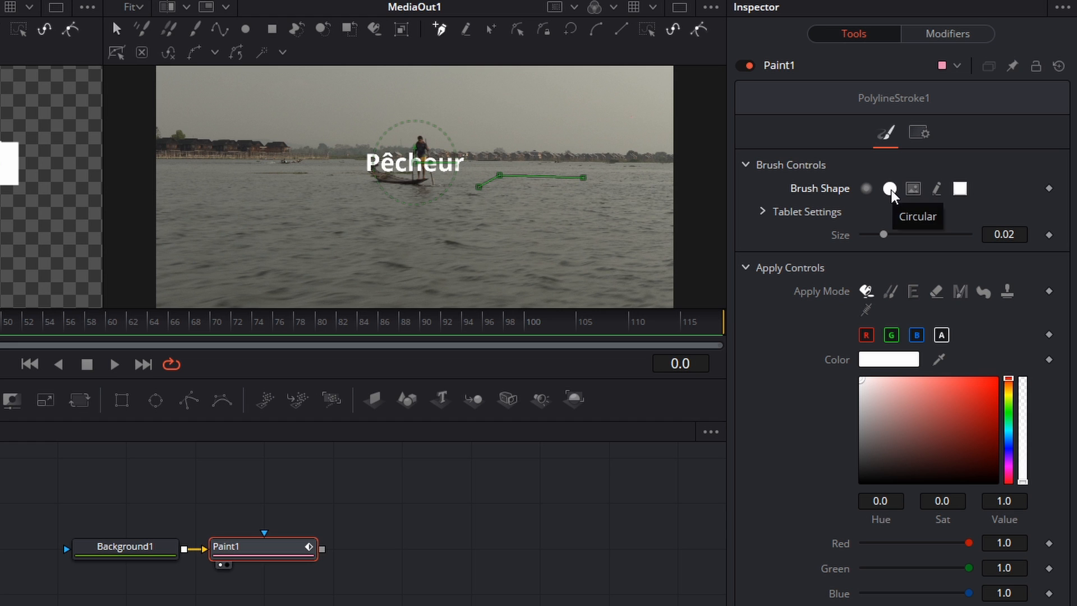
pyautogui.click(890, 189)
pyautogui.moveTo(883, 234); pyautogui.dragTo(868, 235)
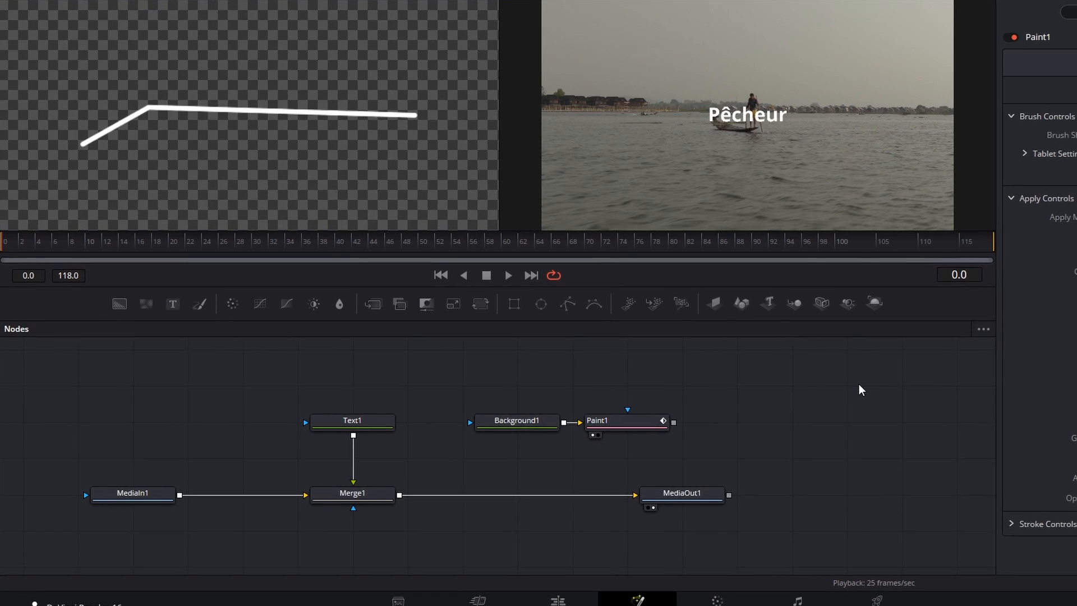
# Add a second Merge node and place it between Text1 and the Background1 and Paint1 nodes, in their row
pyautogui.click(399, 296)
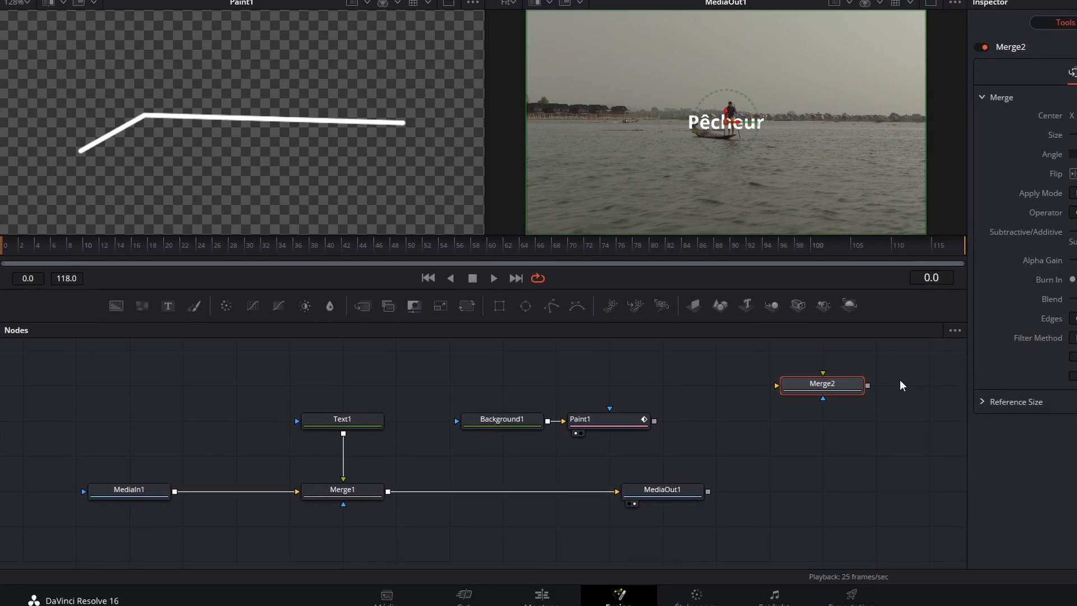
pyautogui.moveTo(1004, 386); pyautogui.dragTo(512, 369)
pyautogui.moveTo(374, 371)
pyautogui.mouseDown()
pyautogui.moveTo(392, 367)
pyautogui.moveTo(391, 377)
pyautogui.mouseUp()
pyautogui.moveTo(644, 448)
pyautogui.mouseDown()
pyautogui.moveTo(537, 435)
pyautogui.moveTo(454, 403)
pyautogui.mouseUp()
pyautogui.moveTo(463, 411)
pyautogui.mouseDown()
pyautogui.moveTo(509, 407)
pyautogui.moveTo(557, 380)
pyautogui.mouseUp()
pyautogui.click(477, 431)
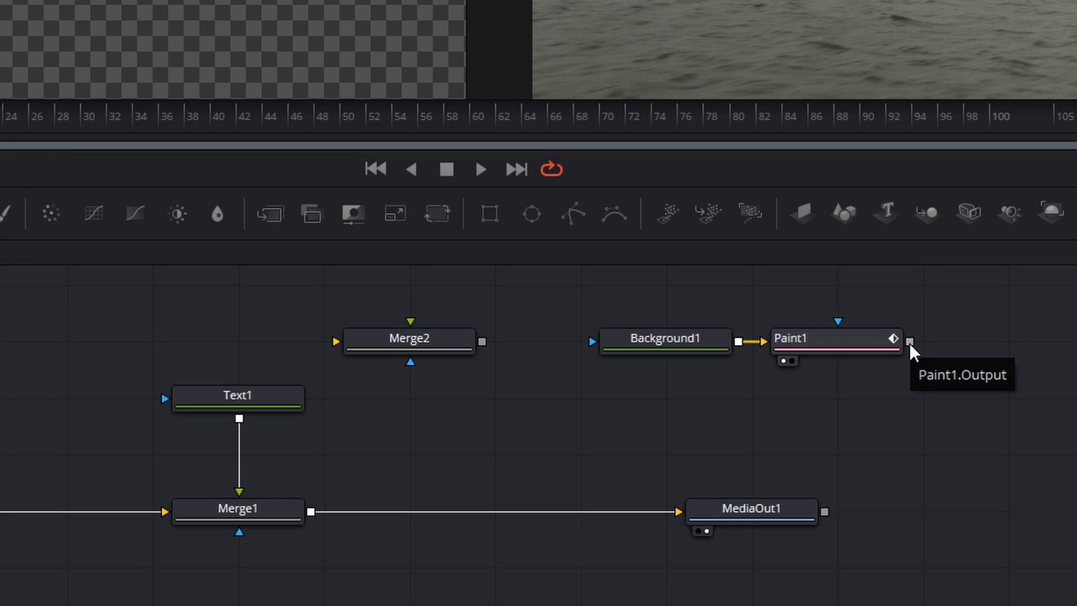
# Connect Paint1 to Merge2's yellow input and Text1 to its green input, and show Merge2 in the first viewer
pyautogui.moveTo(909, 341)
pyautogui.mouseDown()
pyautogui.moveTo(870, 293)
pyautogui.moveTo(412, 286)
pyautogui.moveTo(329, 360)
pyautogui.moveTo(332, 342)
pyautogui.mouseUp()
pyautogui.moveTo(239, 420); pyautogui.dragTo(335, 339)
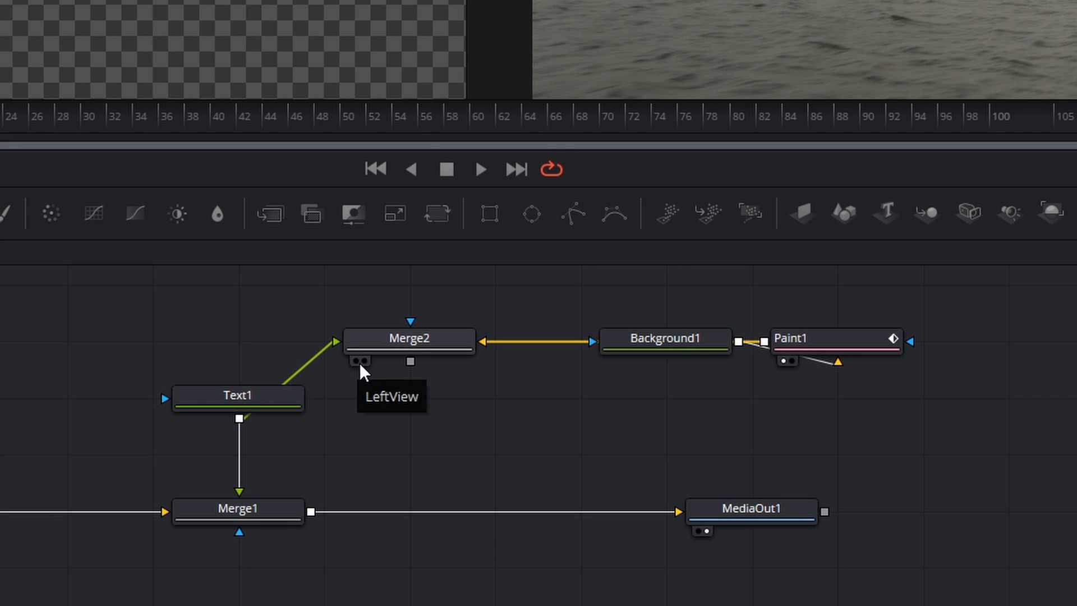
pyautogui.click(357, 362)
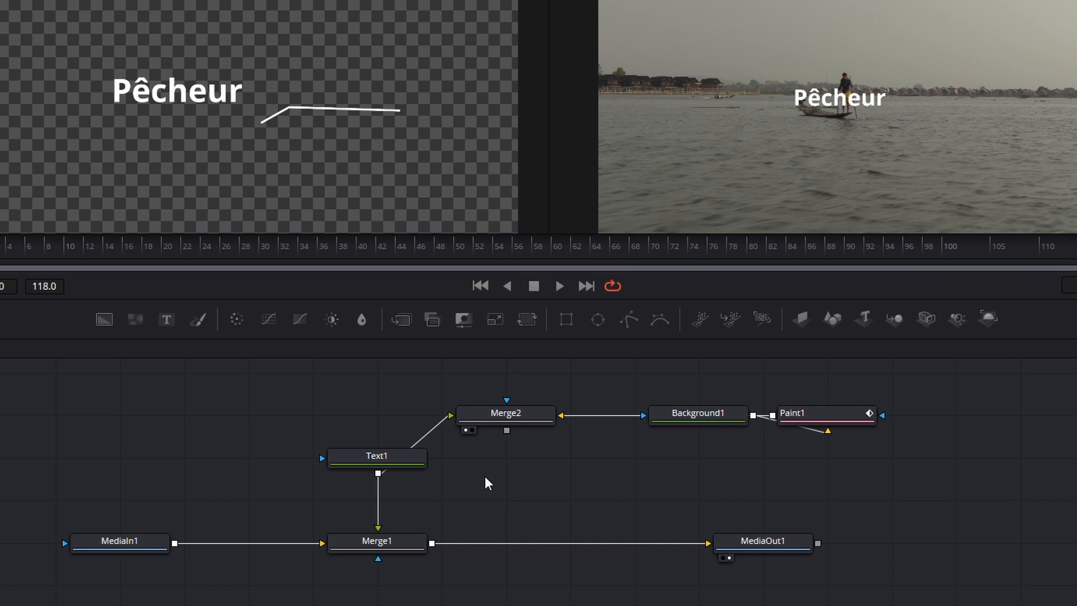
# Remove Text1's link to Merge1 and connect Merge2's output to Merge1's green input
pyautogui.click(377, 510)
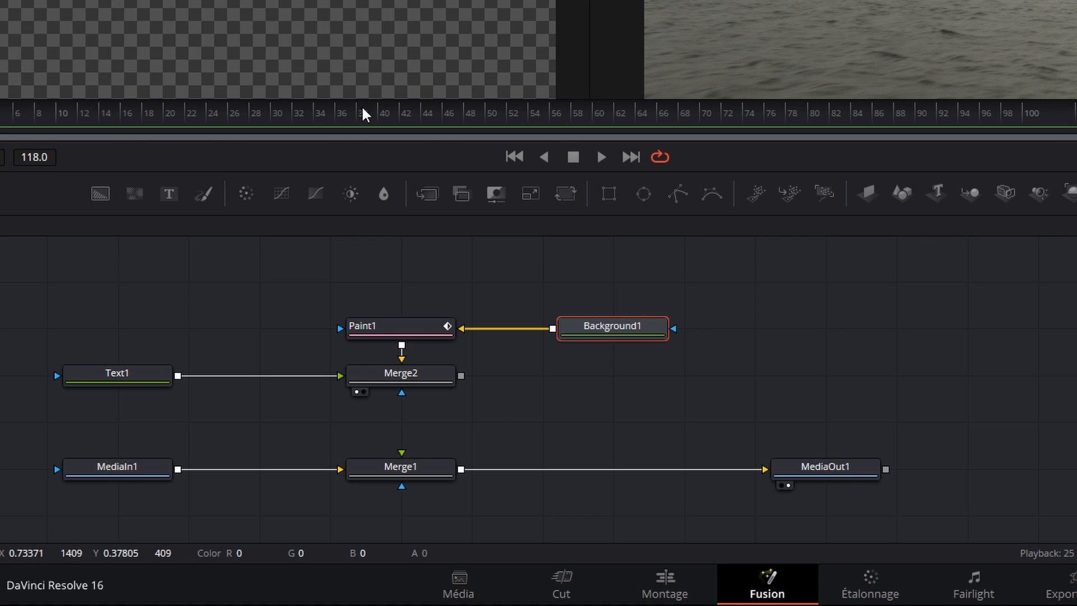
pyautogui.moveTo(461, 376); pyautogui.dragTo(401, 453)
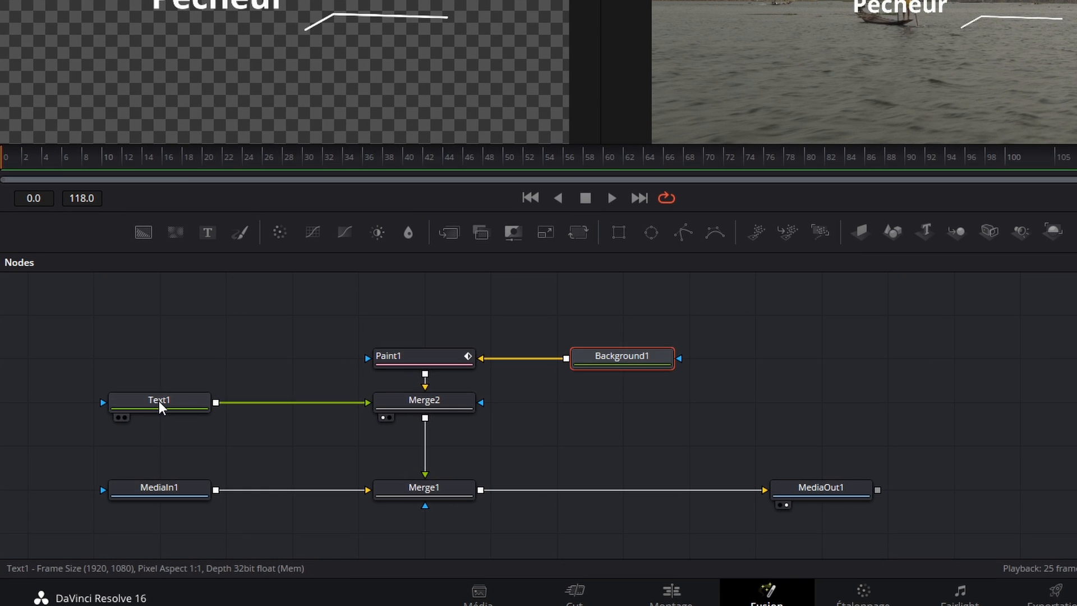
# Move the Text1 "Pêcheur" text to the right so that it sits just above the painted line
pyautogui.click(159, 405)
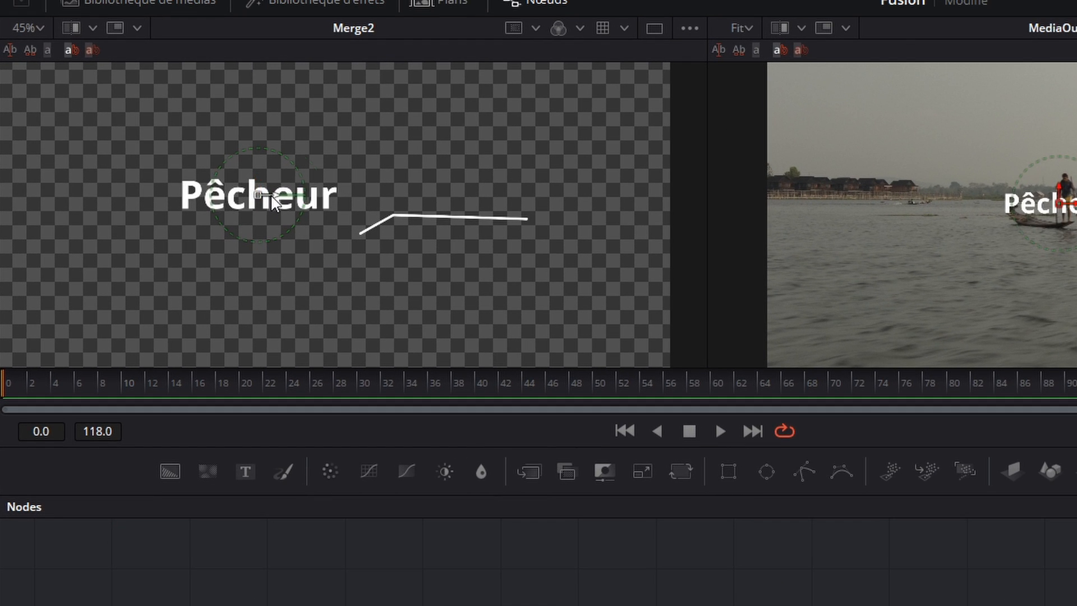
pyautogui.moveTo(272, 202); pyautogui.dragTo(485, 202)
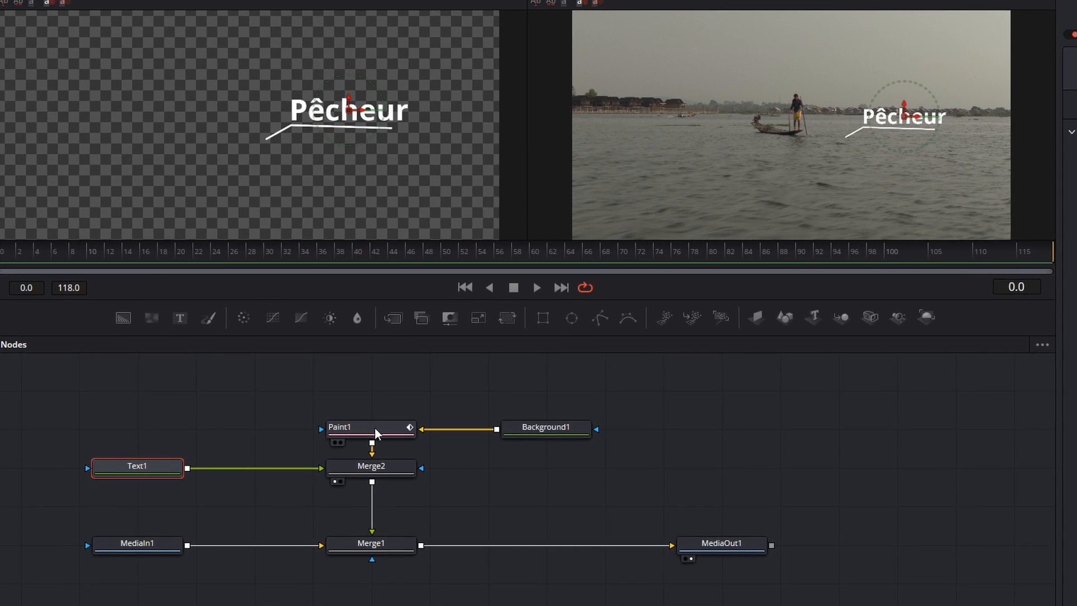
# Adjust the end point of the Paint1 line so that the underline runs horizontally beneath the whole "Pêcheur" text
pyautogui.click(300, 401)
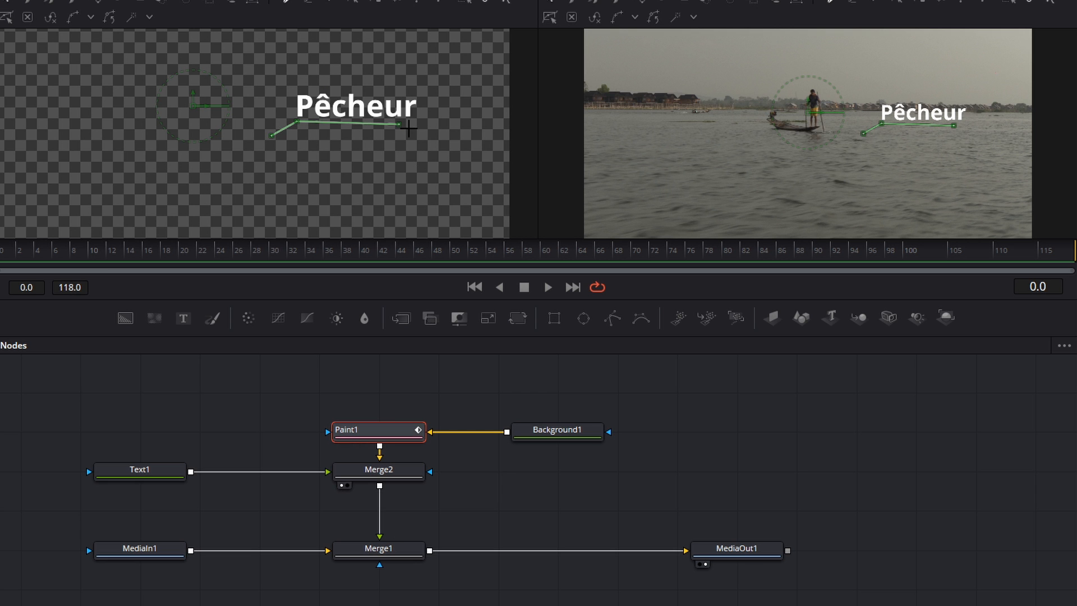
pyautogui.scroll(2, 399, 137)
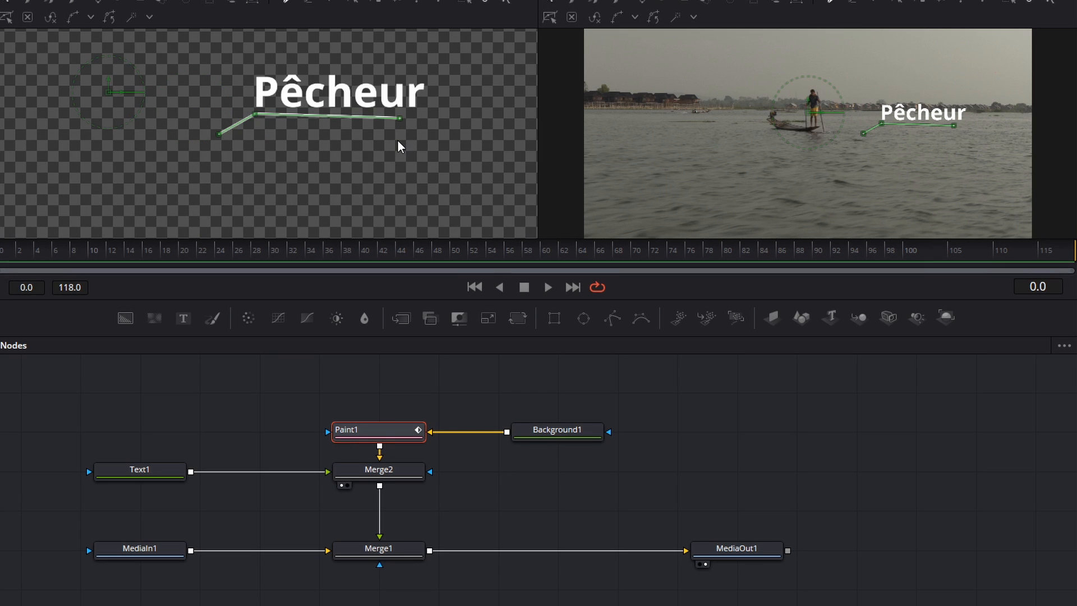
pyautogui.scroll(5, 398, 141)
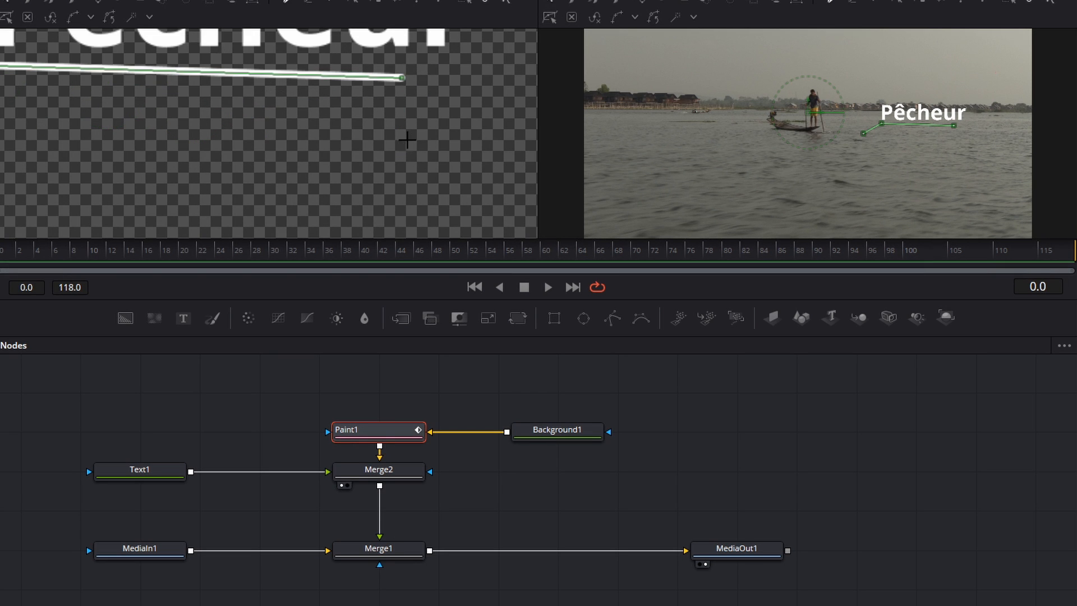
pyautogui.moveTo(463, 126); pyautogui.dragTo(520, 116)
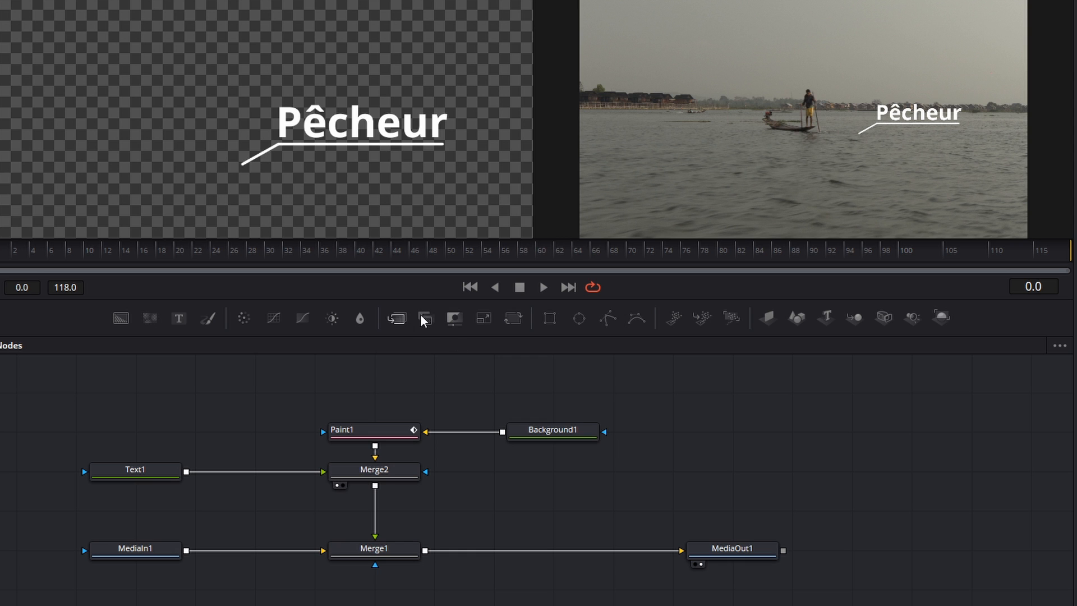
# Add a Transform node and insert it on the link between Merge2 and Merge1
pyautogui.click(512, 316)
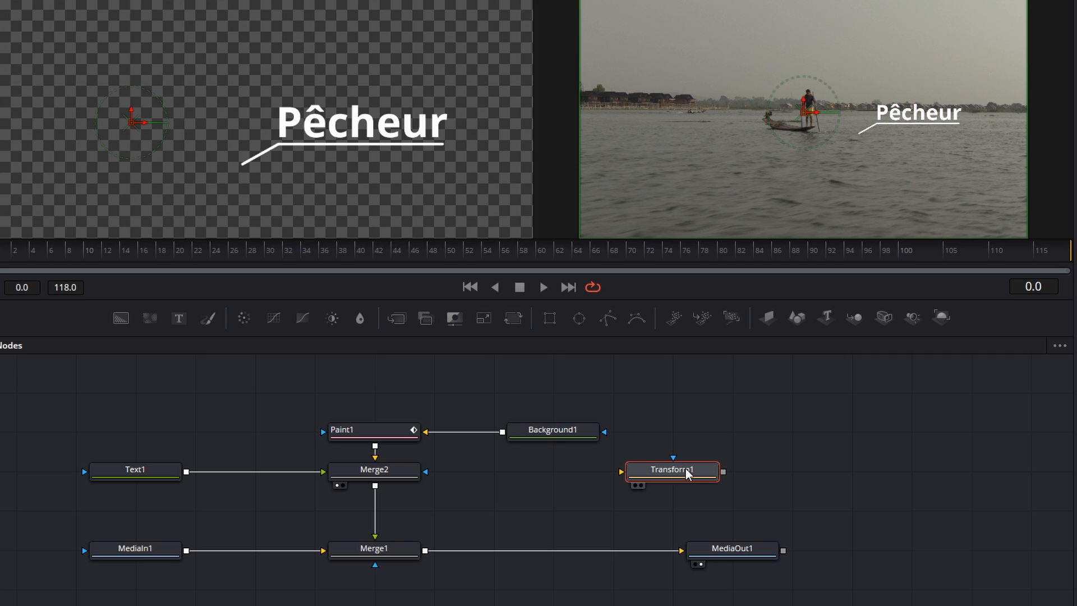
pyautogui.moveTo(680, 469); pyautogui.dragTo(378, 517)
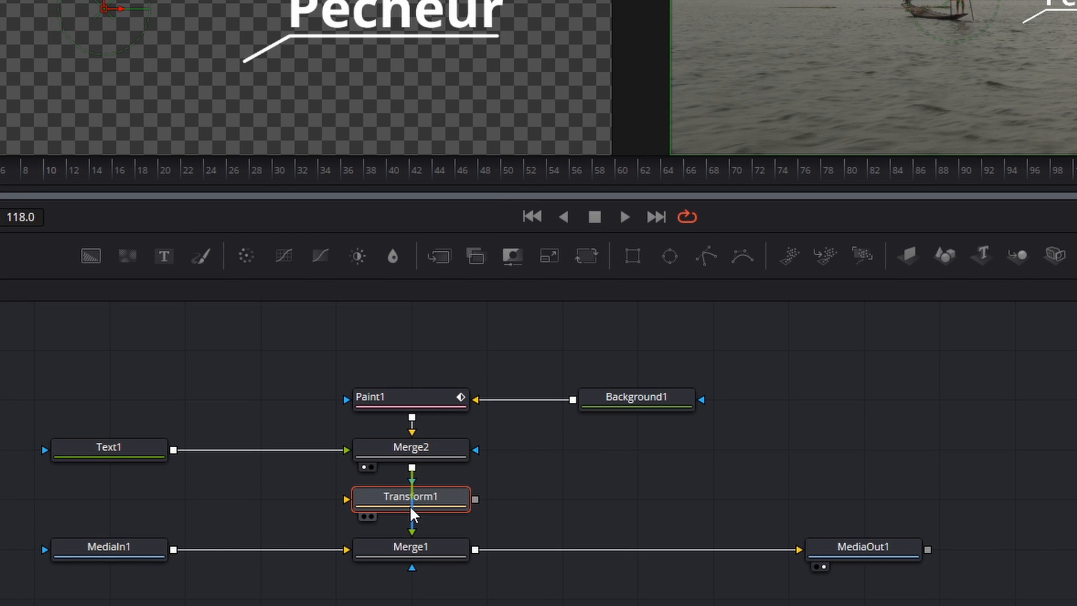
pyautogui.moveTo(410, 507); pyautogui.dragTo(433, 499)
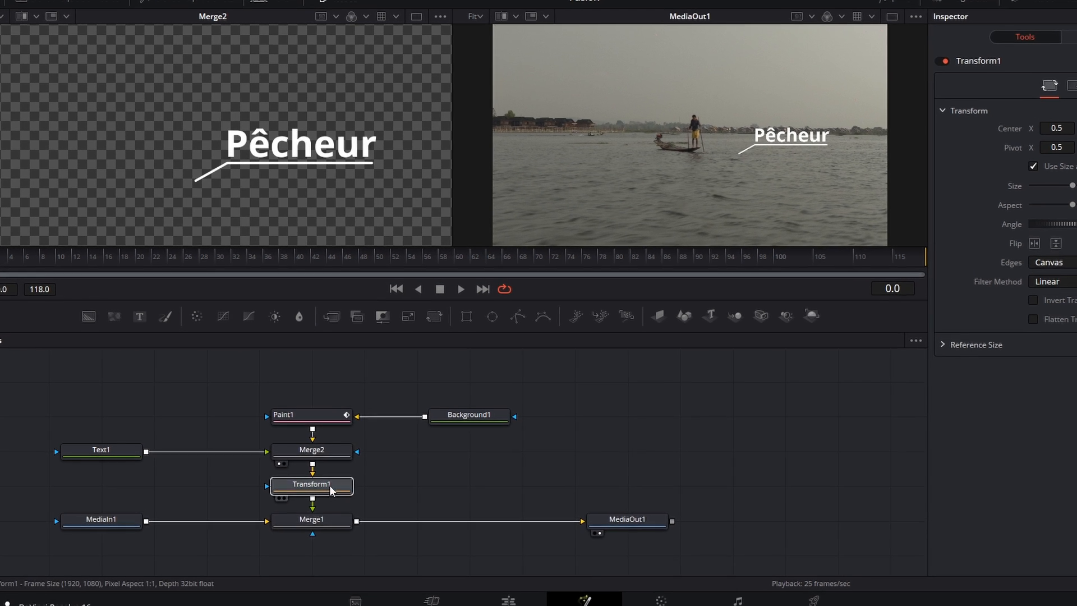
# Use Transform1 to move the callout up and to the left, with the line's tip just above the fisherman
pyautogui.click(330, 486)
pyautogui.moveTo(690, 134); pyautogui.dragTo(690, 97)
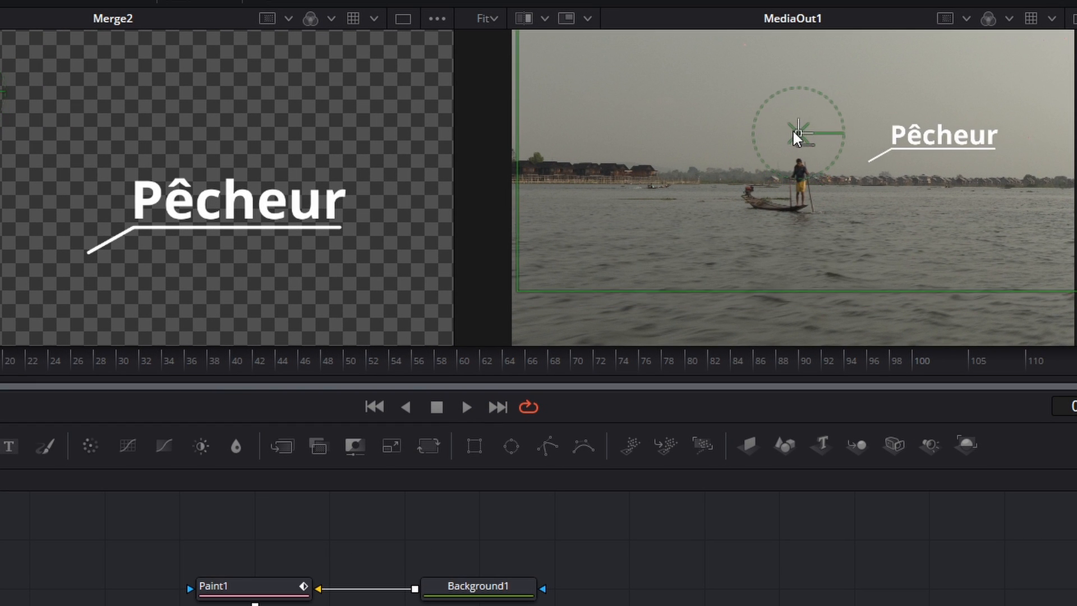
pyautogui.moveTo(797, 136)
pyautogui.mouseDown()
pyautogui.moveTo(732, 135)
pyautogui.moveTo(746, 136)
pyautogui.moveTo(742, 124)
pyautogui.mouseUp()
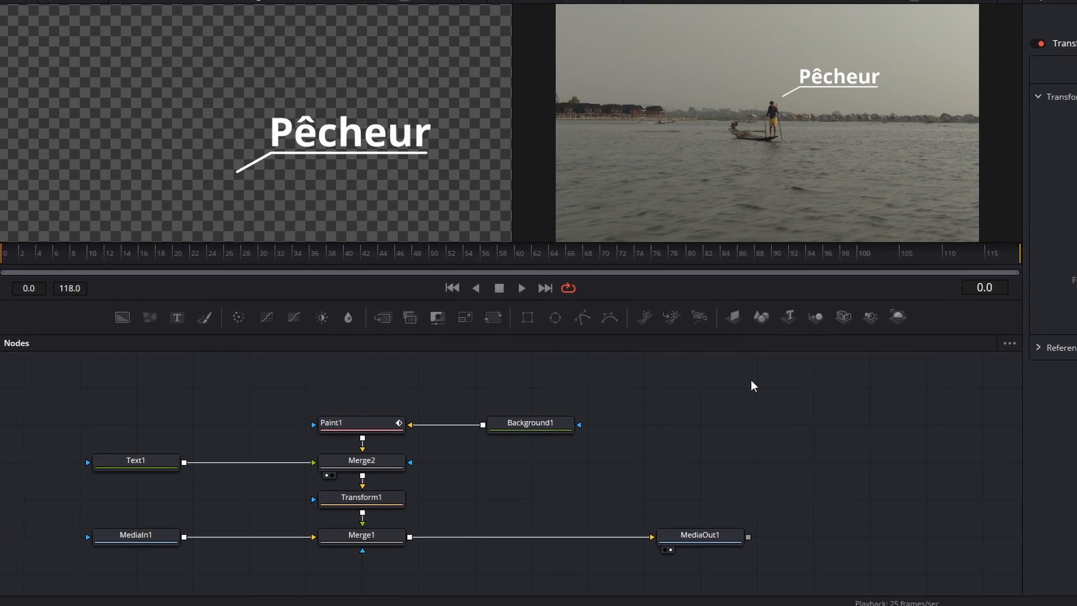
# Add a second Background node, show it in the first viewer and mask it with a Rectangle node
pyautogui.click(131, 320)
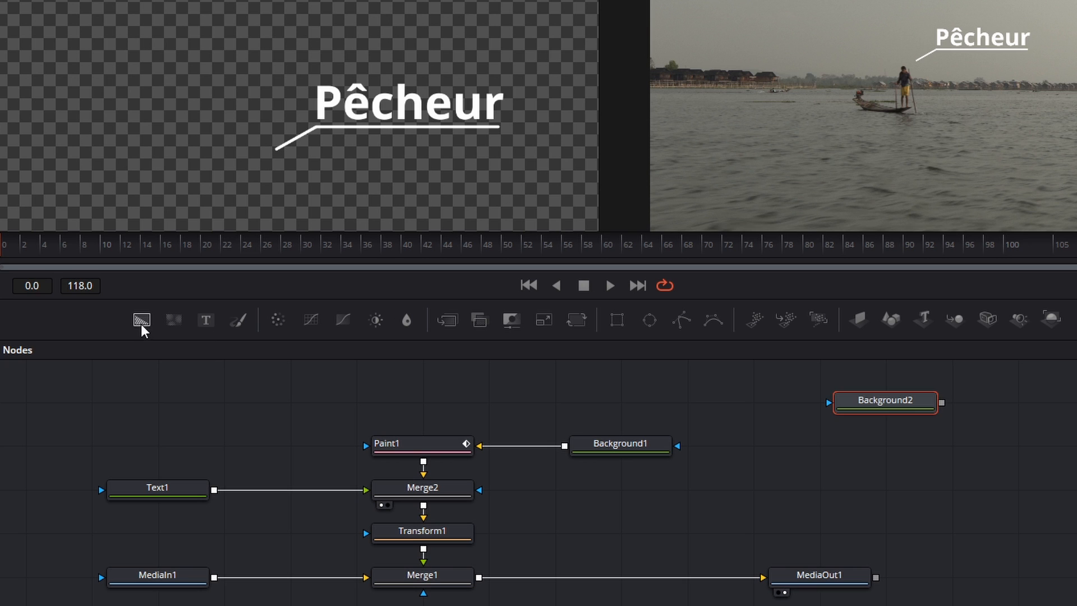
pyautogui.click(844, 418)
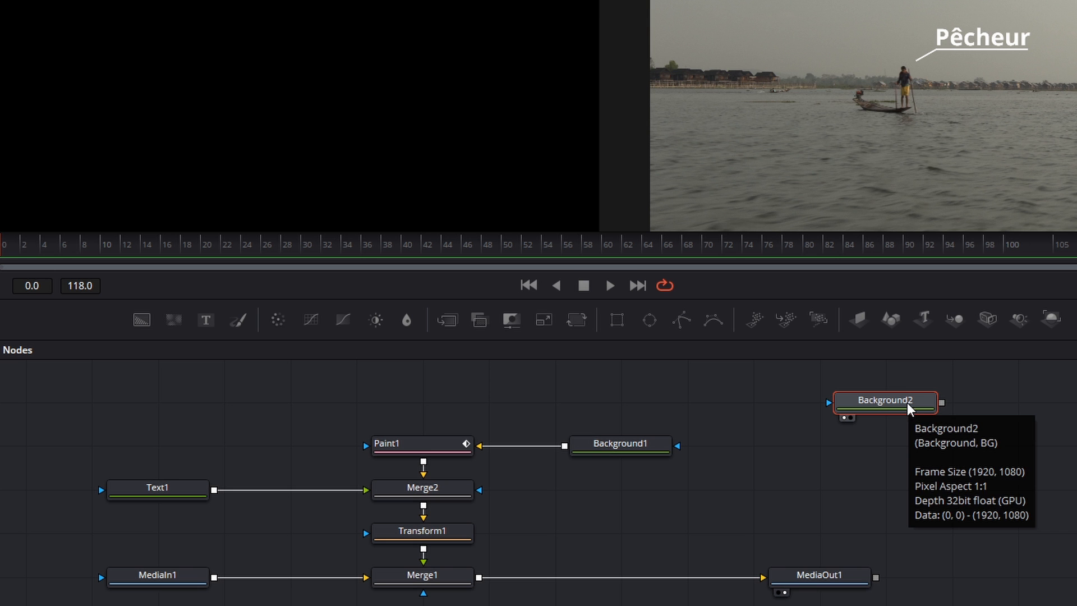
pyautogui.click(617, 320)
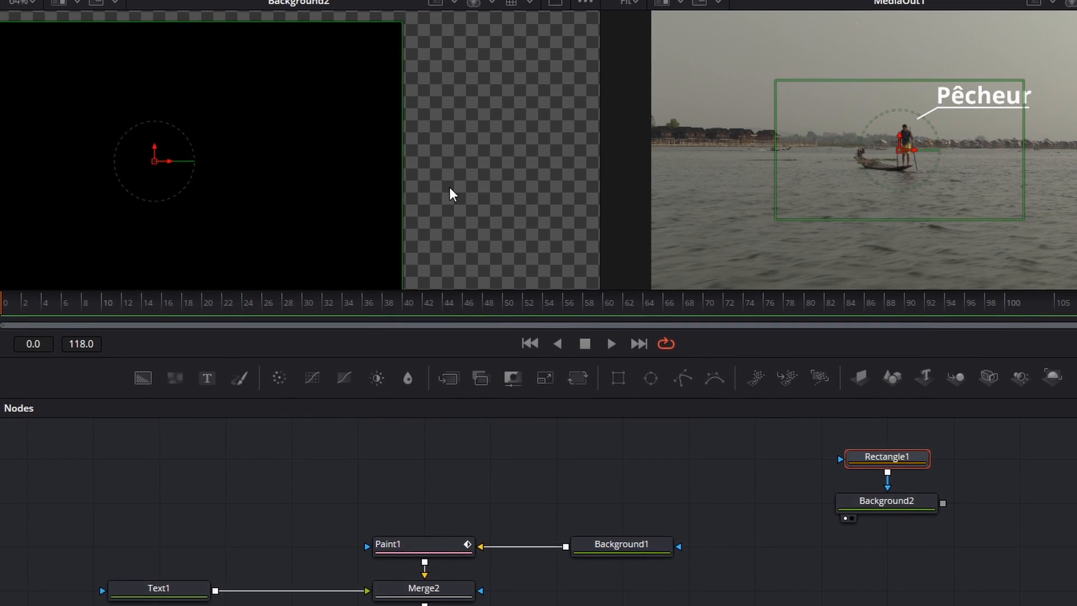
# Shrink the Rectangle1 mask to a small wide bar and set Background2's color to bright red, with Red at 0.969
pyautogui.scroll(-5, 450, 187)
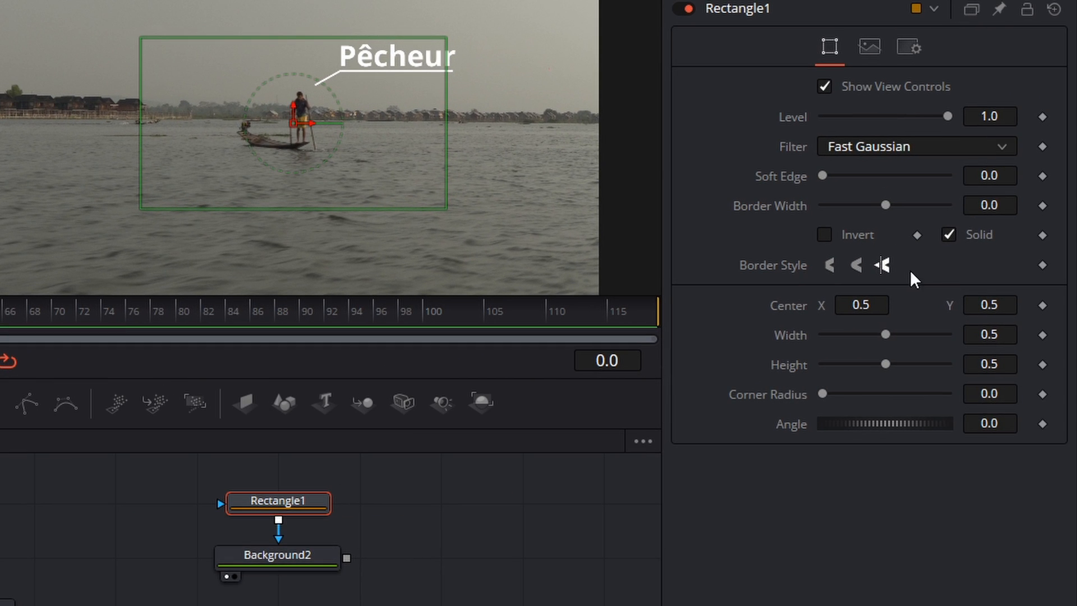
pyautogui.moveTo(885, 335); pyautogui.dragTo(844, 336)
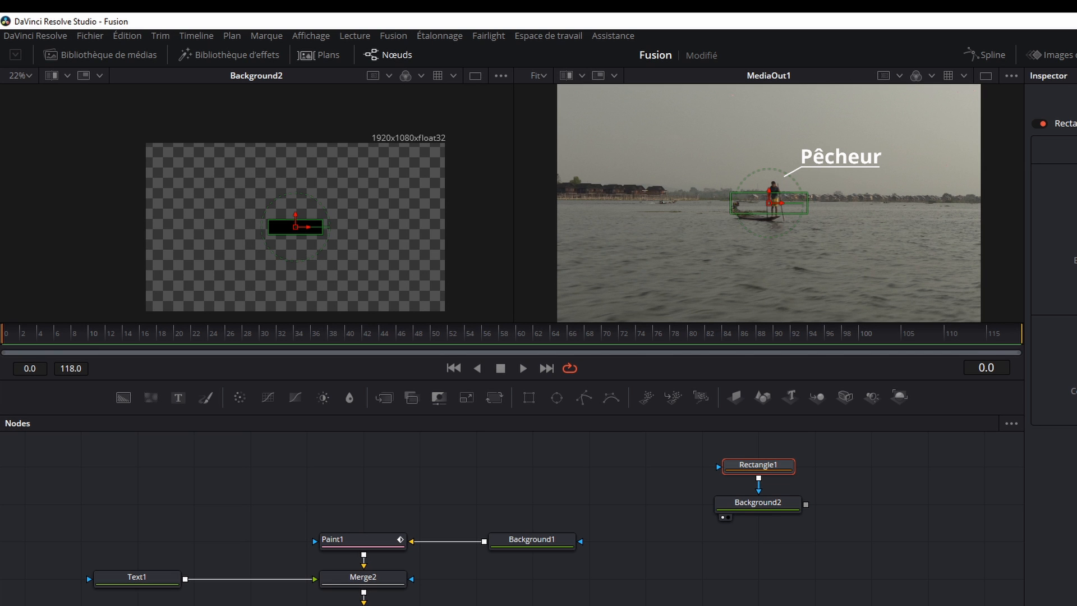
pyautogui.click(770, 503)
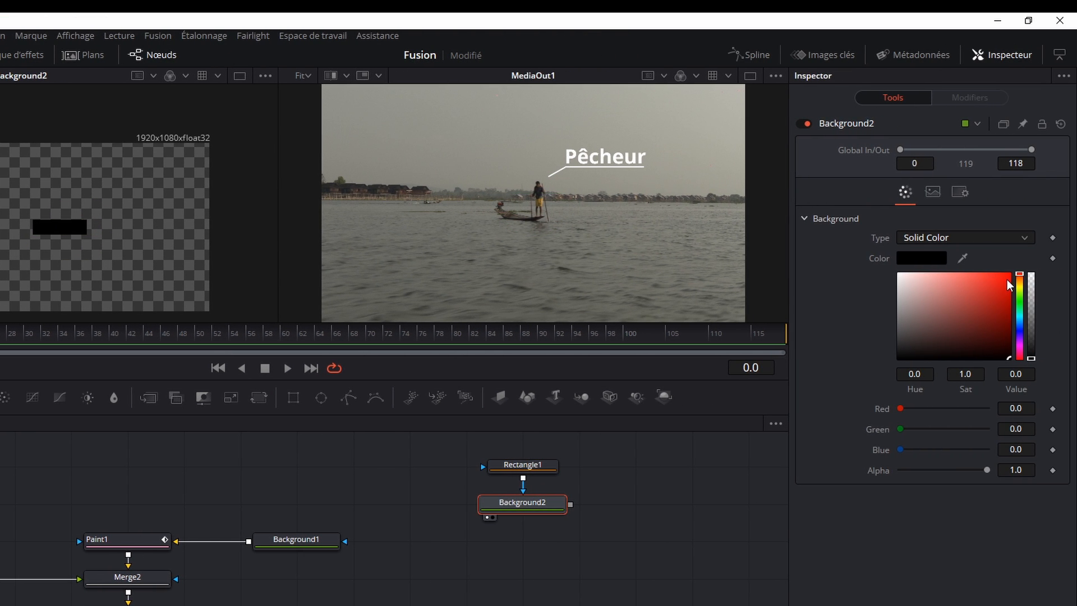
pyautogui.moveTo(1006, 282); pyautogui.dragTo(1011, 275)
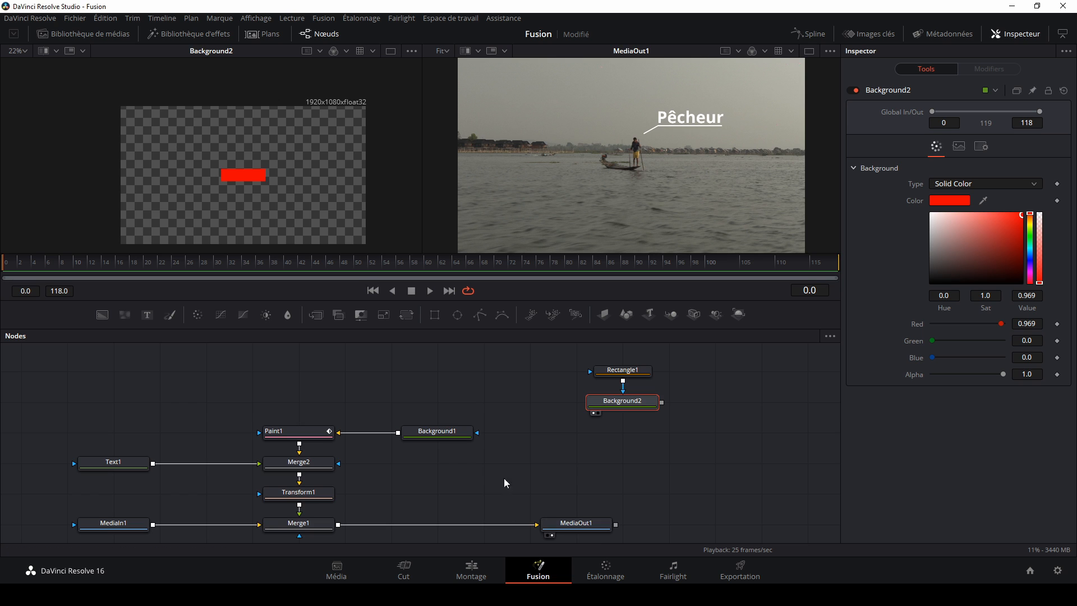
# Show Merge2 in the first viewer and move the MediaIn1, Merge1 and MediaOut1 row down to make room below Transform1
pyautogui.moveTo(494, 475); pyautogui.dragTo(459, 447)
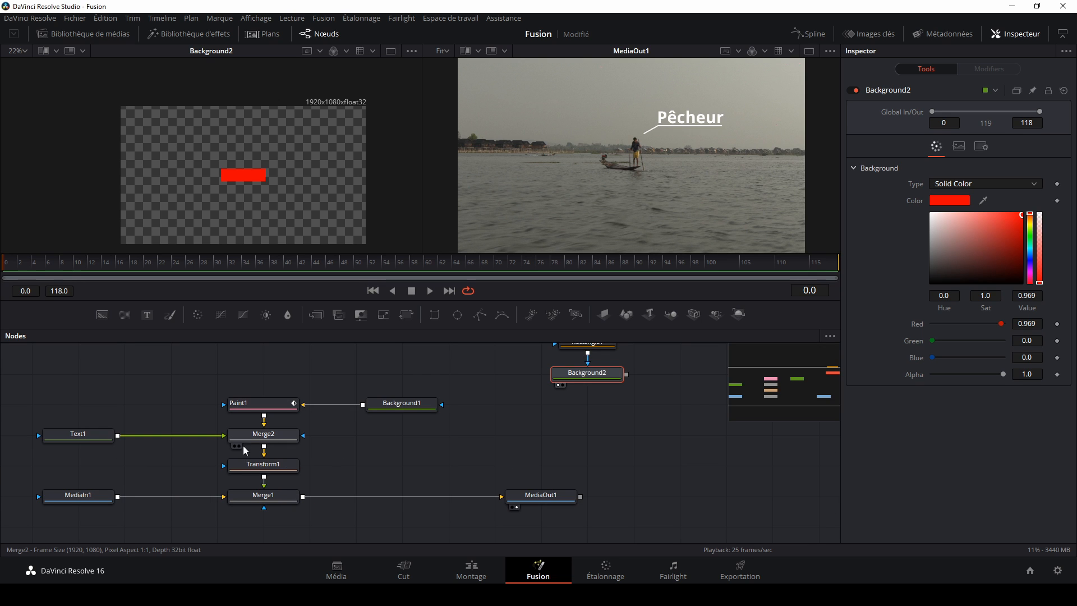
pyautogui.click(234, 446)
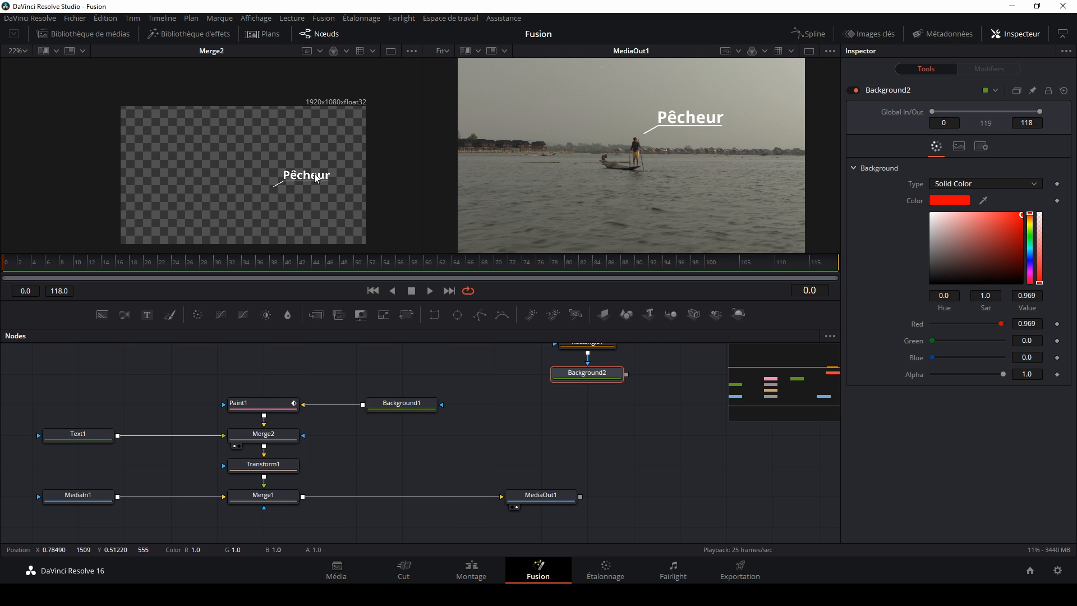
pyautogui.click(269, 468)
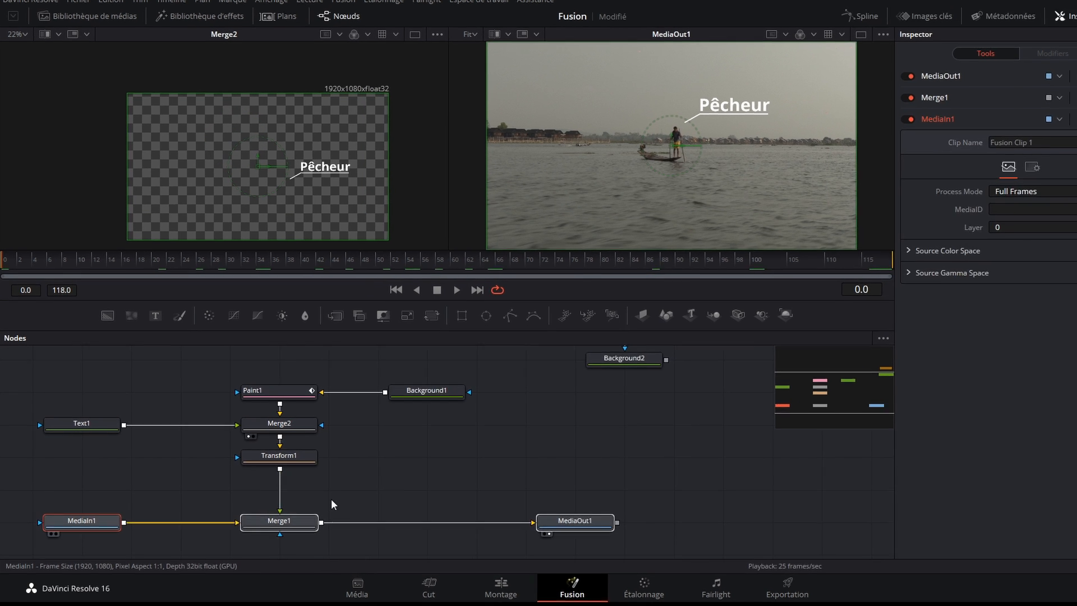
pyautogui.click(379, 476)
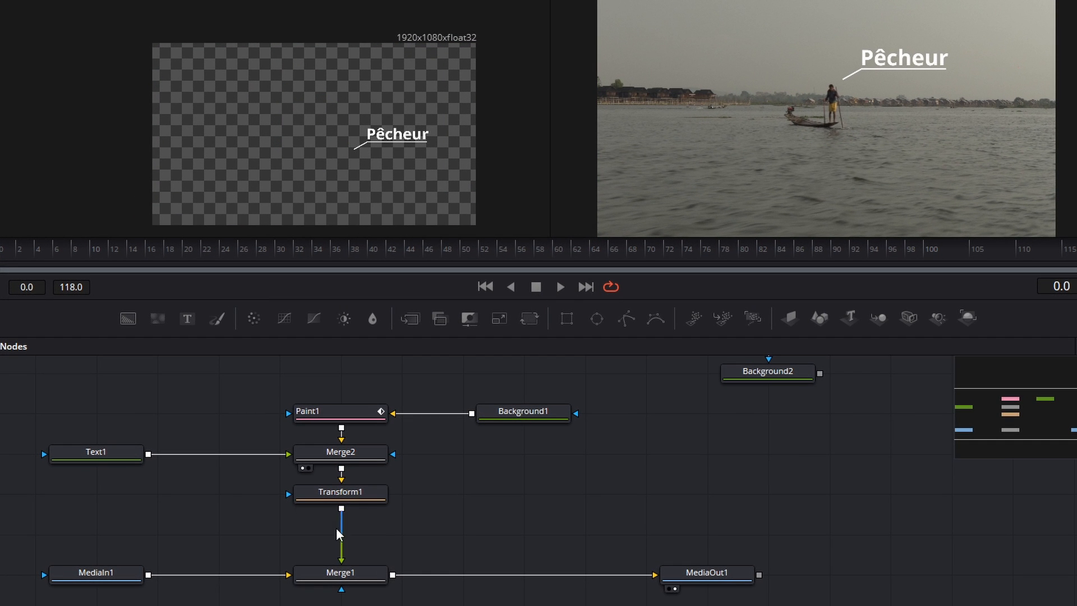
# Add a third Merge node, insert it between Transform1 and Merge1, and show it in the first viewer
pyautogui.click(410, 320)
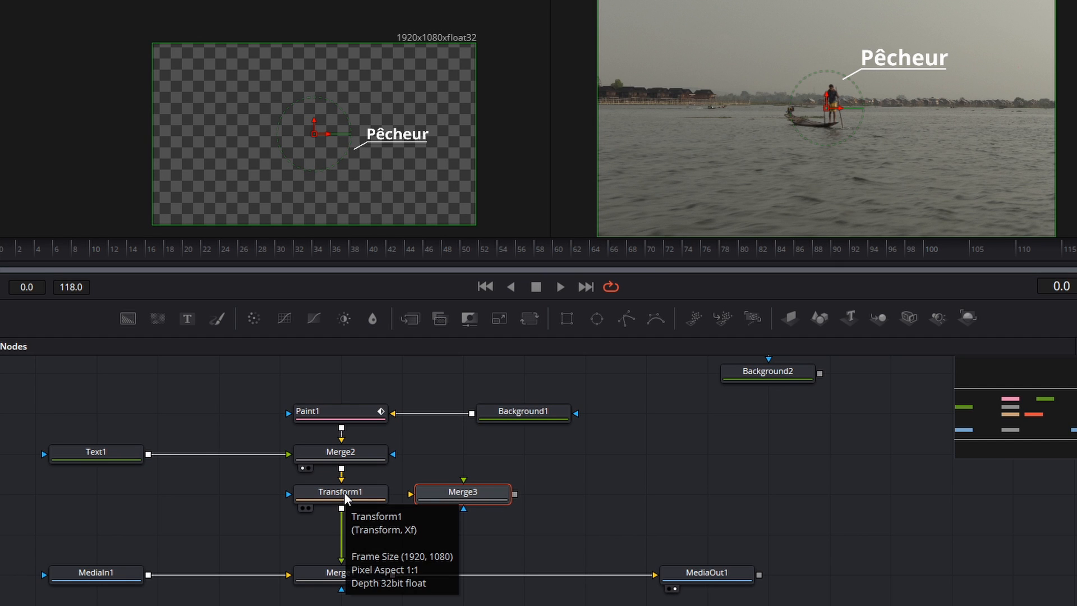
pyautogui.moveTo(472, 500); pyautogui.dragTo(358, 523)
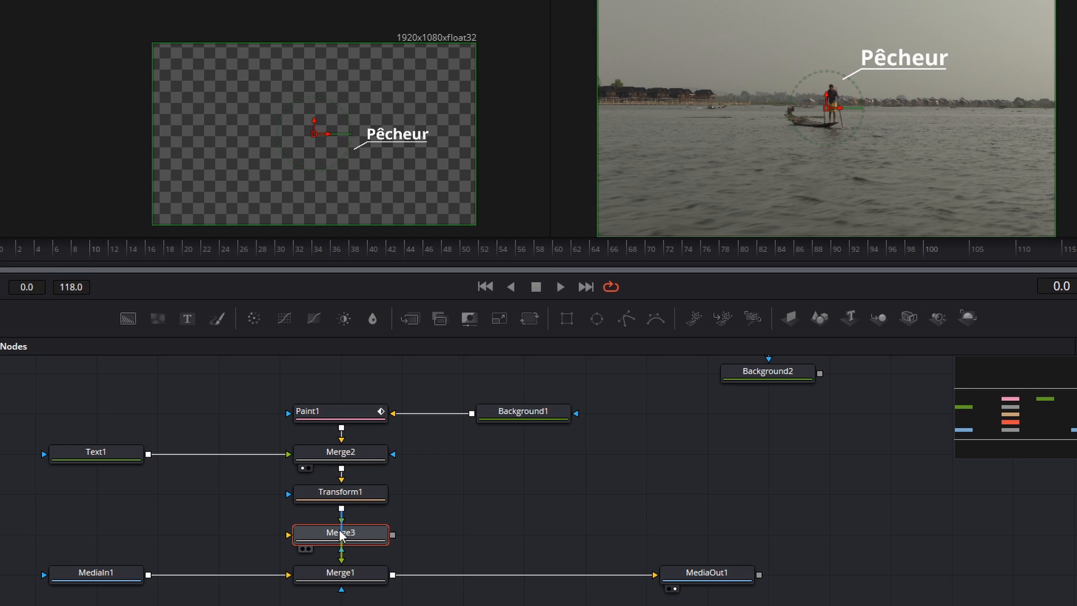
pyautogui.click(304, 549)
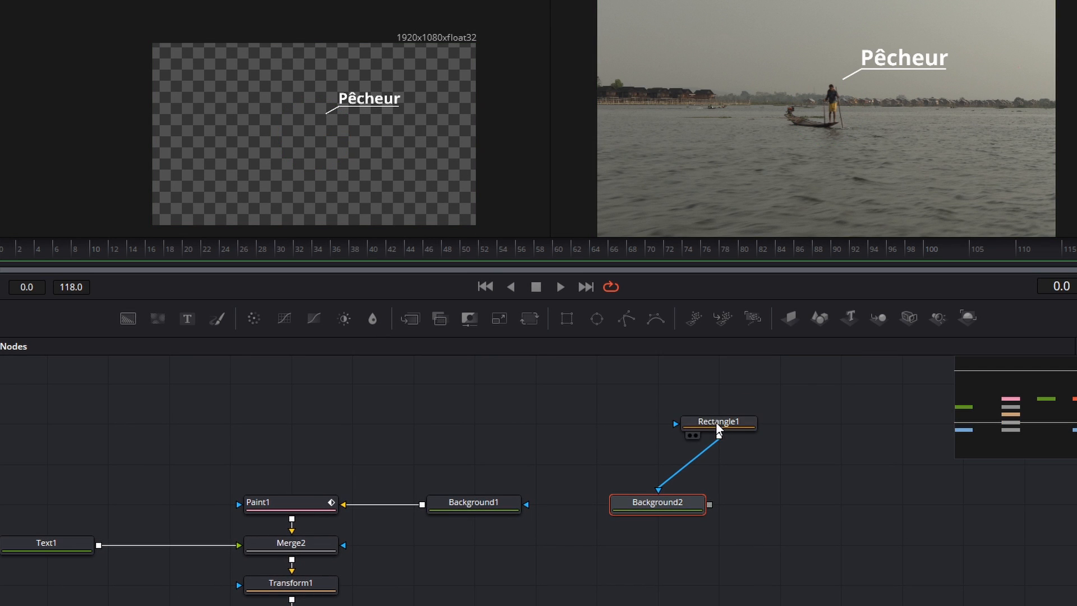
# Arrange Rectangle1 and Background2 in a row to the left of Merge3 and connect Background2 to Merge3's green input
pyautogui.moveTo(719, 425); pyautogui.dragTo(782, 518)
pyautogui.moveTo(529, 529); pyautogui.dragTo(680, 415)
pyautogui.moveTo(779, 391); pyautogui.dragTo(196, 493)
pyautogui.click(197, 500)
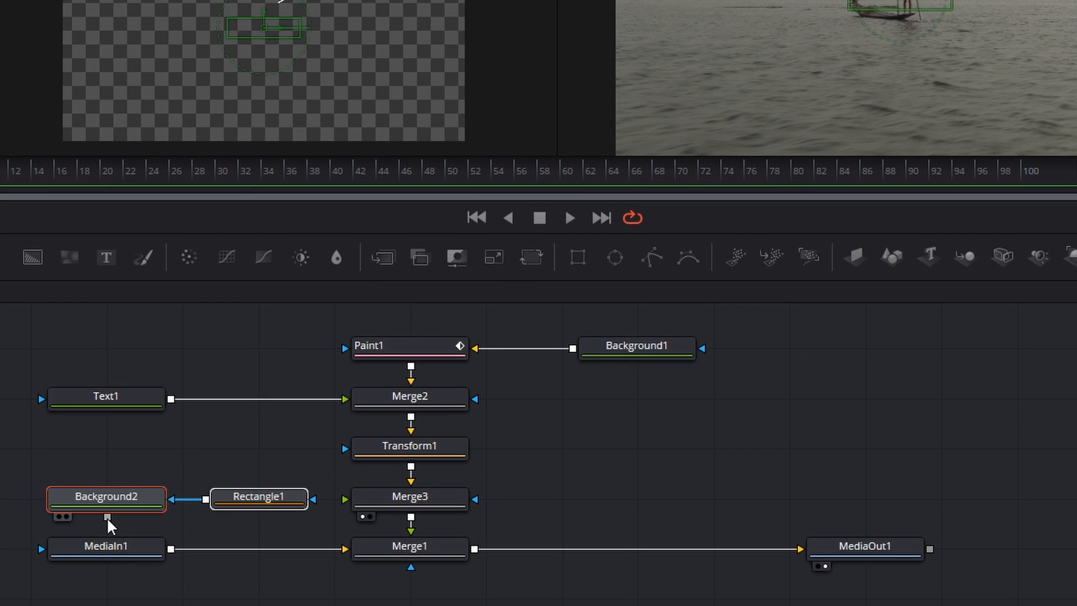
pyautogui.moveTo(107, 518); pyautogui.dragTo(359, 506)
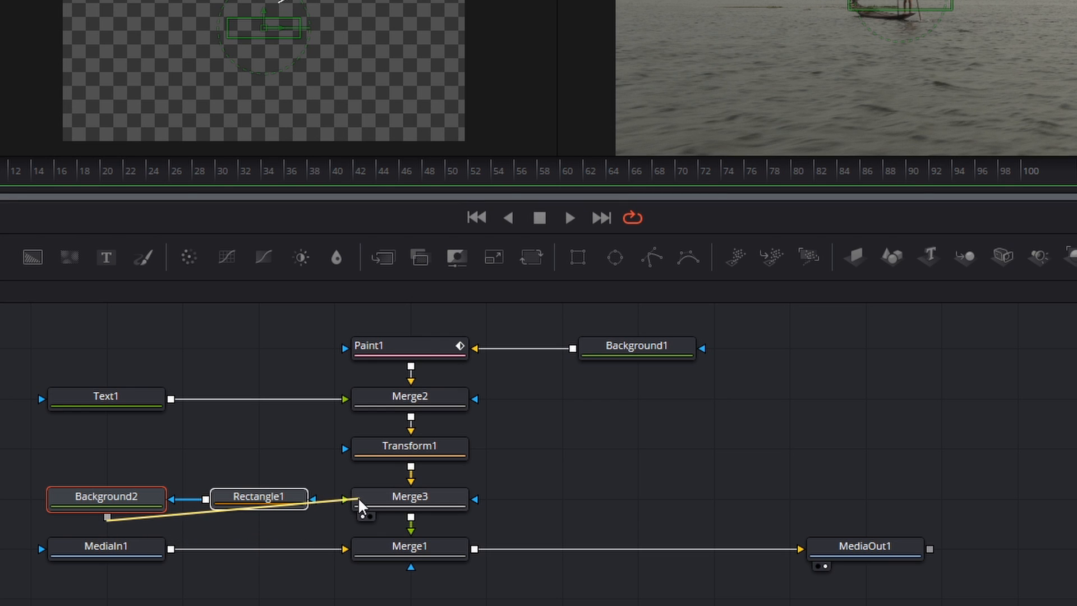
pyautogui.moveTo(359, 506); pyautogui.dragTo(359, 506)
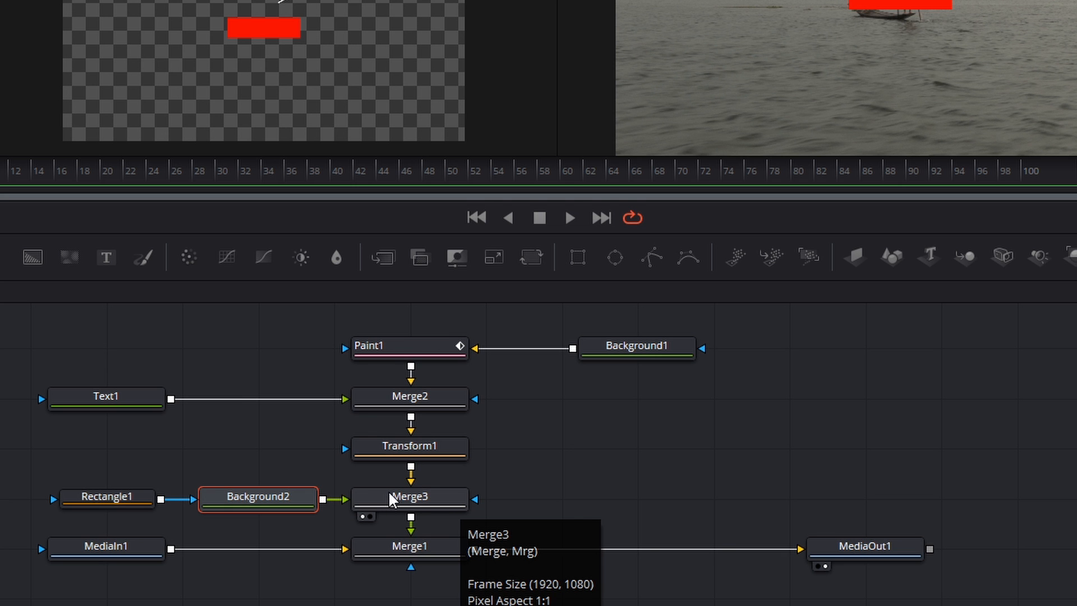
# Move the Rectangle1 mask so that the red bar lies over the "Pêcheur" text
pyautogui.click(92, 578)
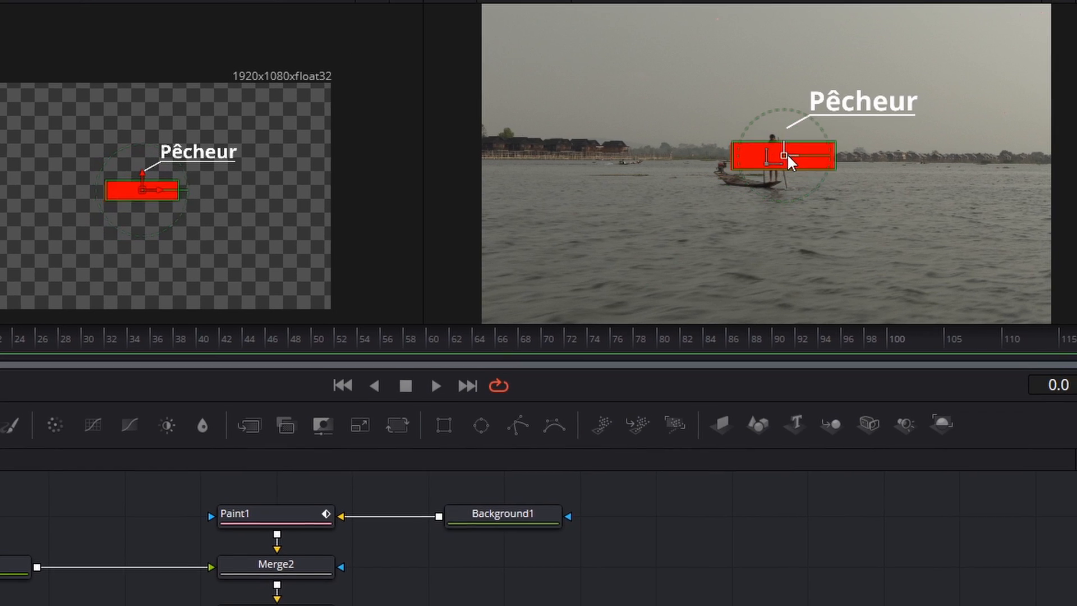
pyautogui.moveTo(791, 163)
pyautogui.mouseDown()
pyautogui.moveTo(842, 113)
pyautogui.moveTo(865, 107)
pyautogui.moveTo(820, 146)
pyautogui.moveTo(792, 150)
pyautogui.mouseUp()
pyautogui.hotkey('ctrl', 'z')
pyautogui.hotkey('ctrl', 'z')
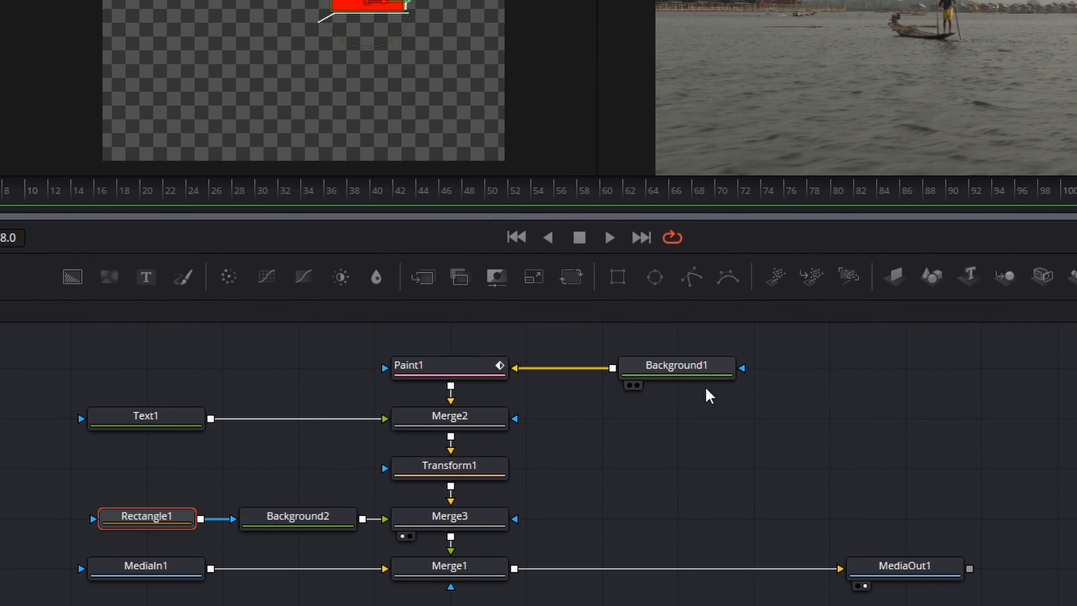
# Show Transform1 and Background2 in turn in the first viewer, and swap Merge3's inputs to put the text above the red bar
pyautogui.click(402, 486)
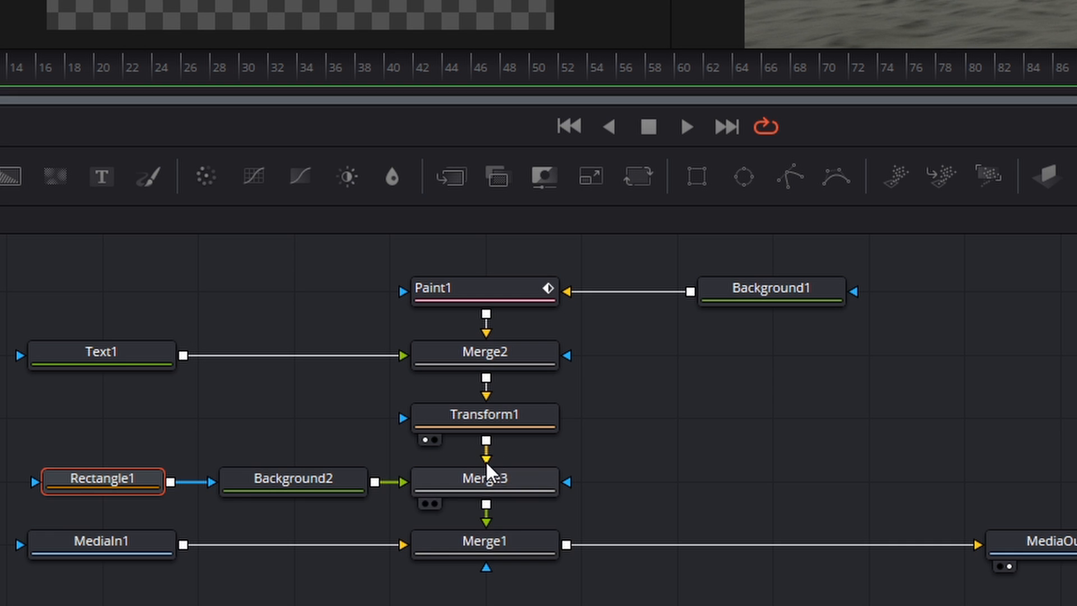
pyautogui.moveTo(355, 493)
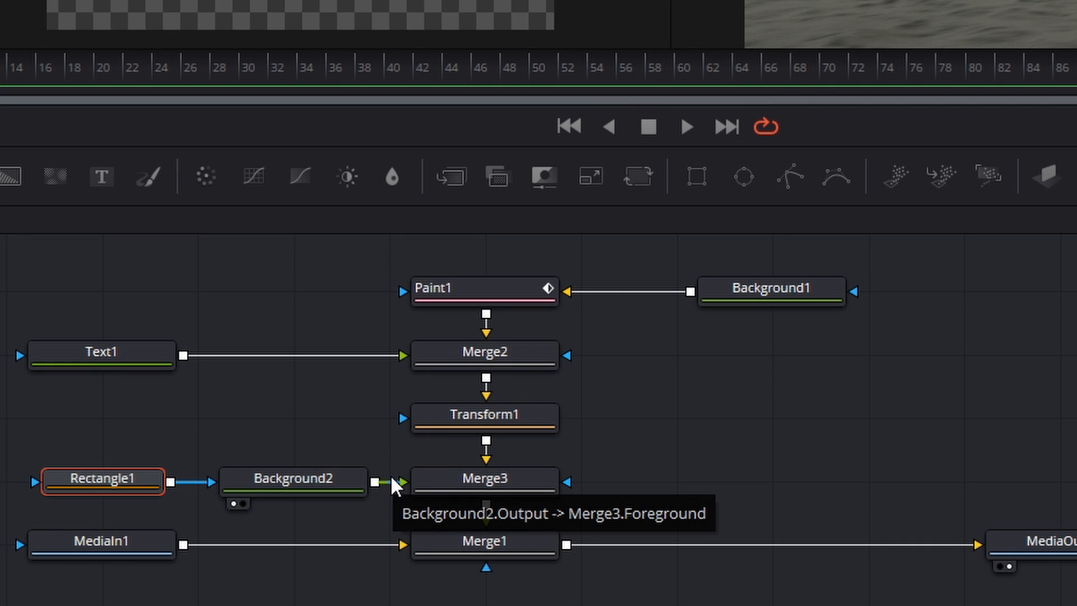
pyautogui.click(480, 488)
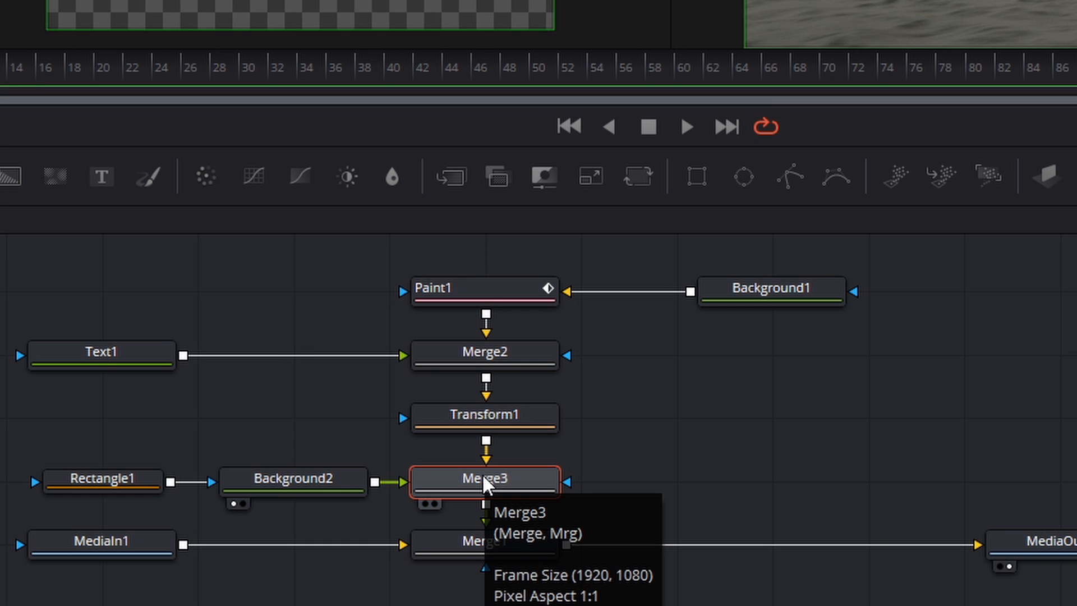
pyautogui.rightClick(483, 475)
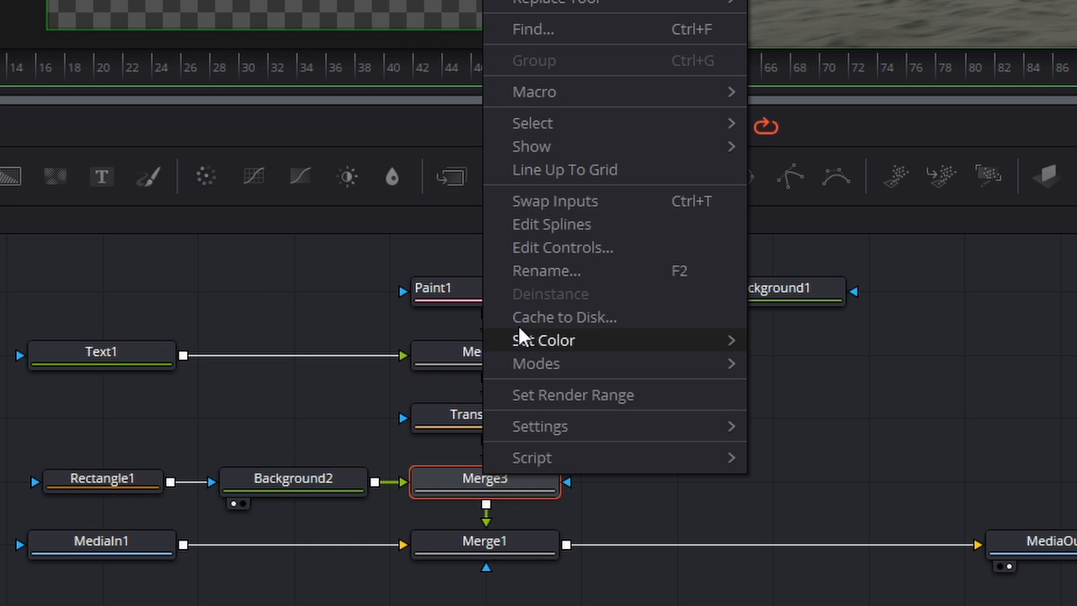
pyautogui.click(574, 204)
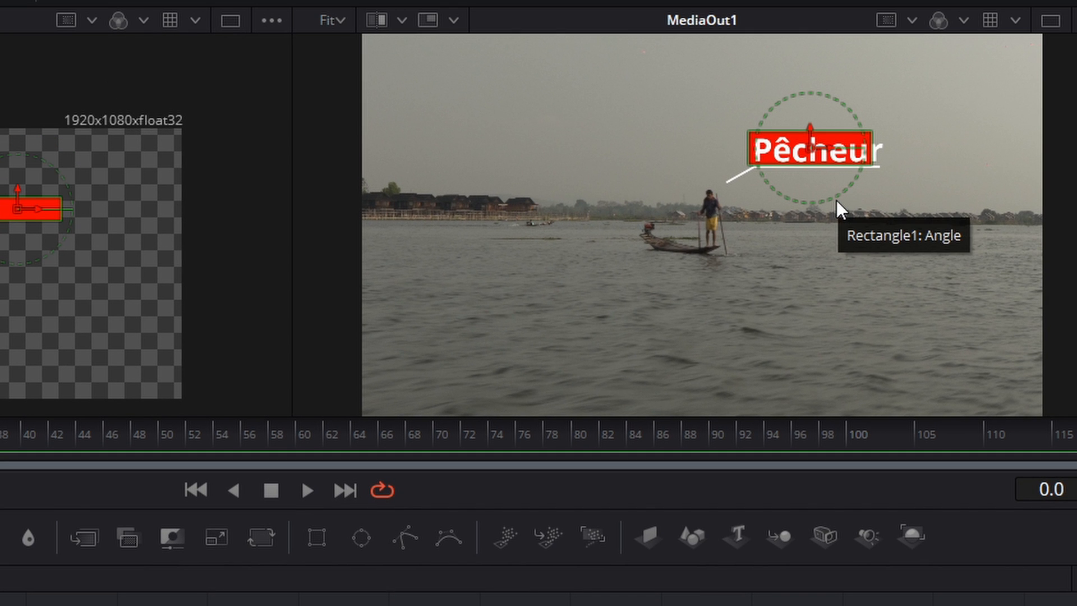
# Shift the Rectangle1 mask horizontally so that the red bar sits more evenly behind the "Pêcheur" text
pyautogui.scroll(5, 830, 197)
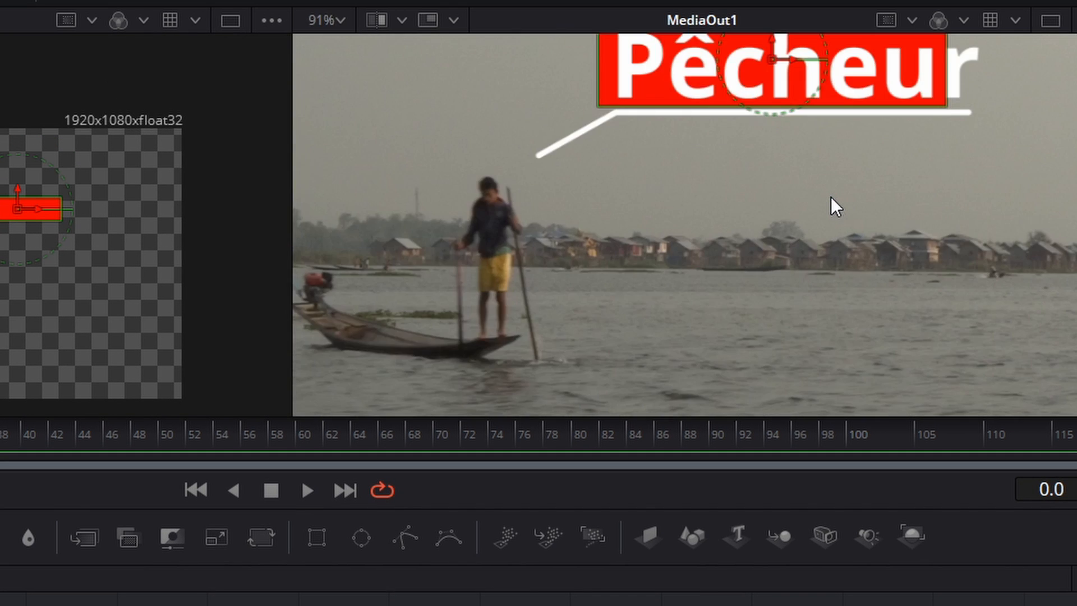
pyautogui.moveTo(827, 191); pyautogui.dragTo(830, 265)
pyautogui.scroll(2, 826, 265)
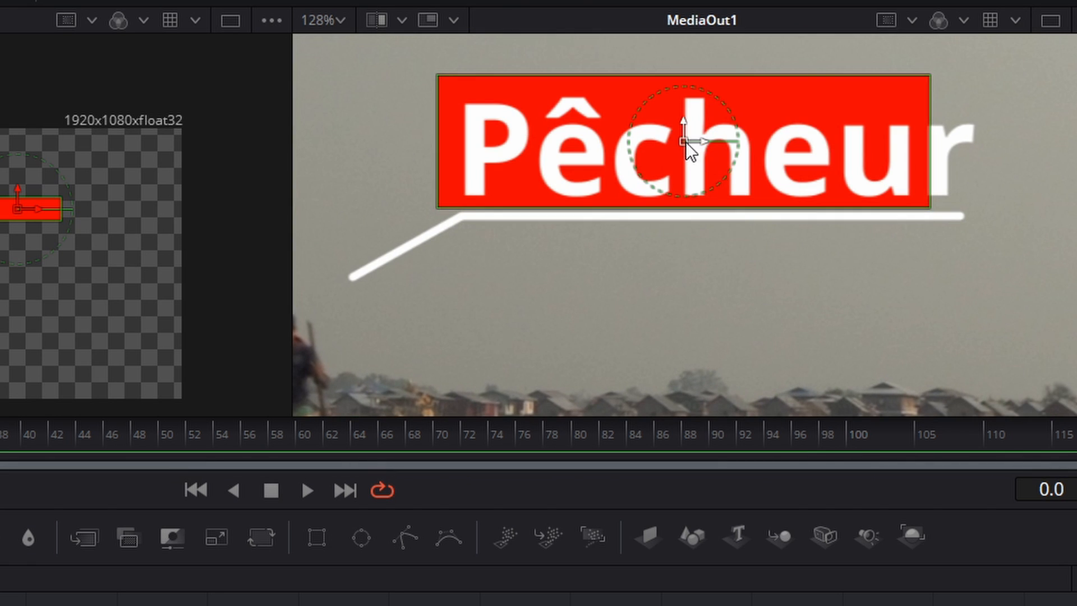
pyautogui.moveTo(683, 141); pyautogui.dragTo(713, 141)
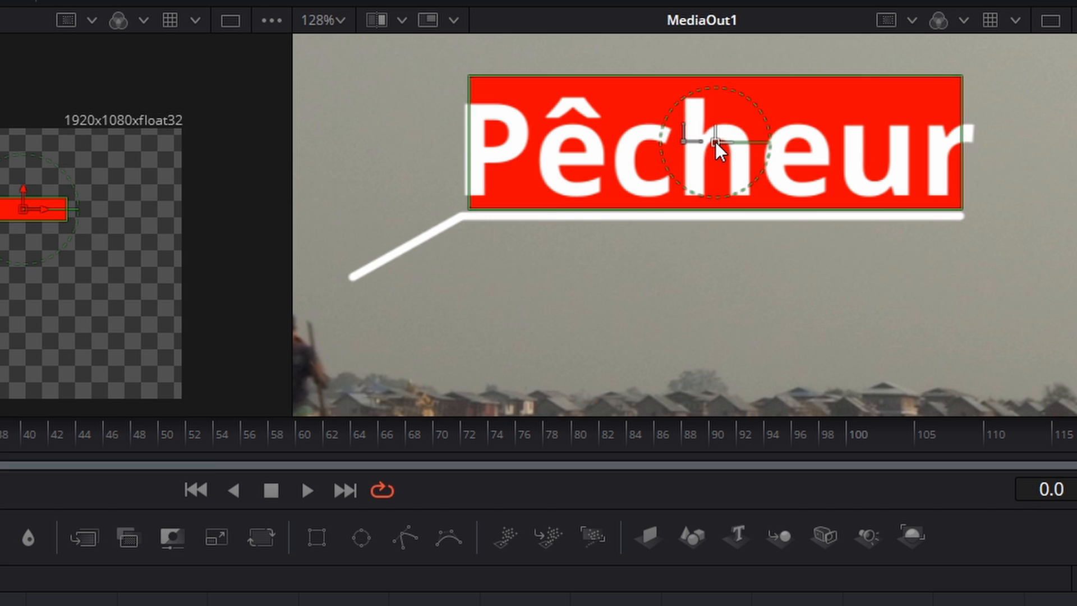
pyautogui.click(746, 342)
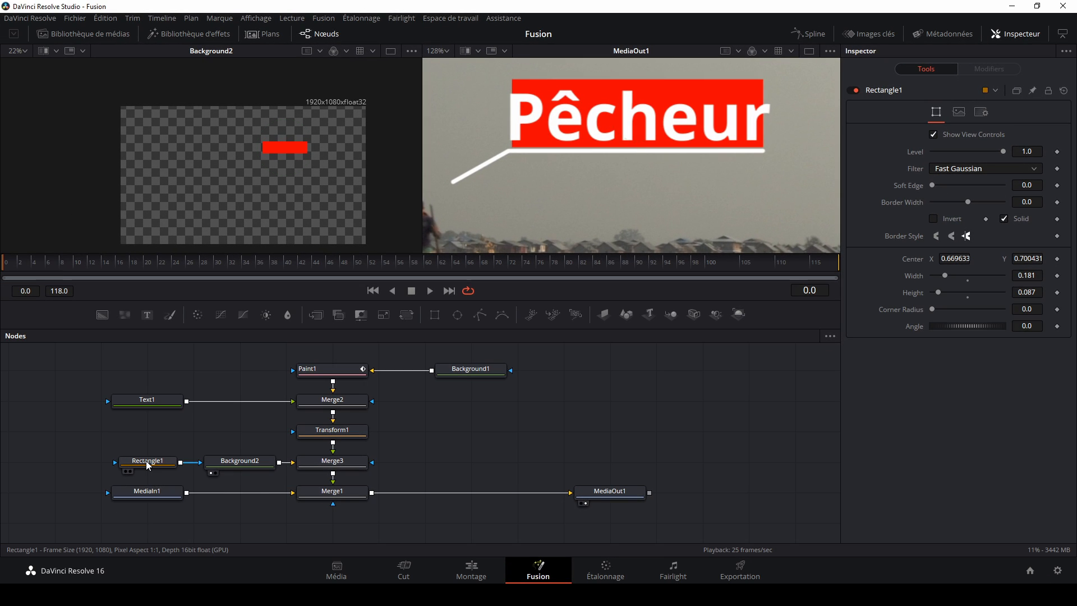
# Widen Rectangle1 to 0.193 and nudge the mask so the red box fully frames the "Pêcheur" text
pyautogui.click(147, 461)
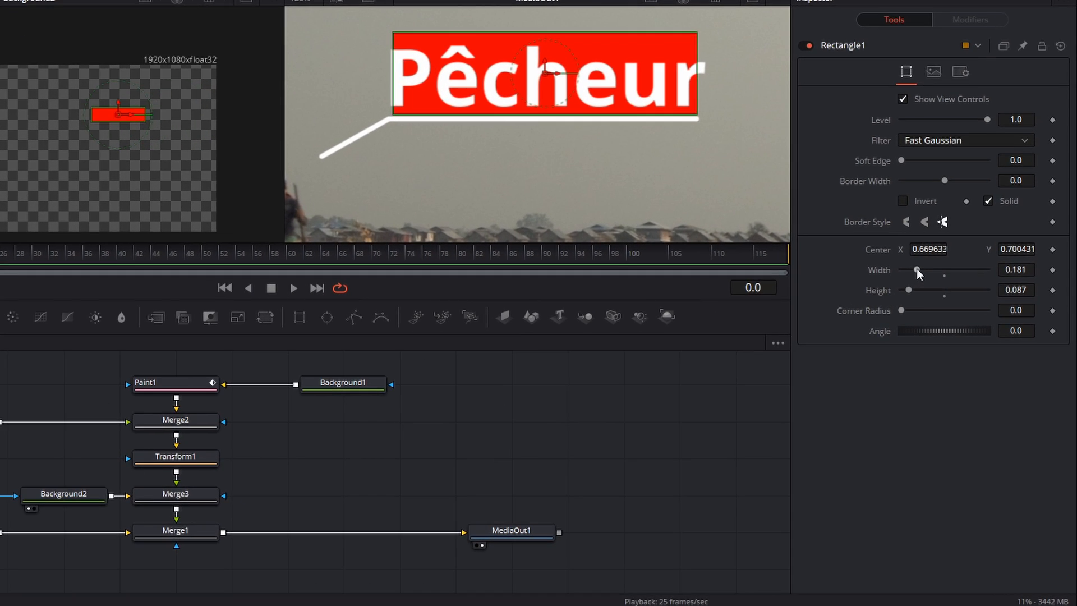
pyautogui.moveTo(916, 269); pyautogui.dragTo(918, 269)
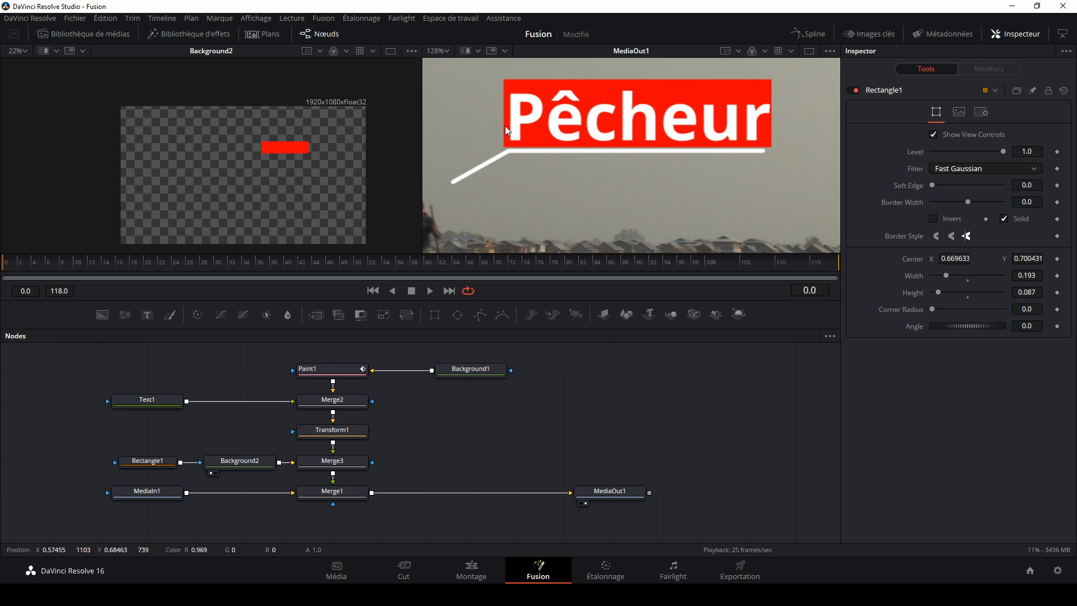
pyautogui.click(144, 465)
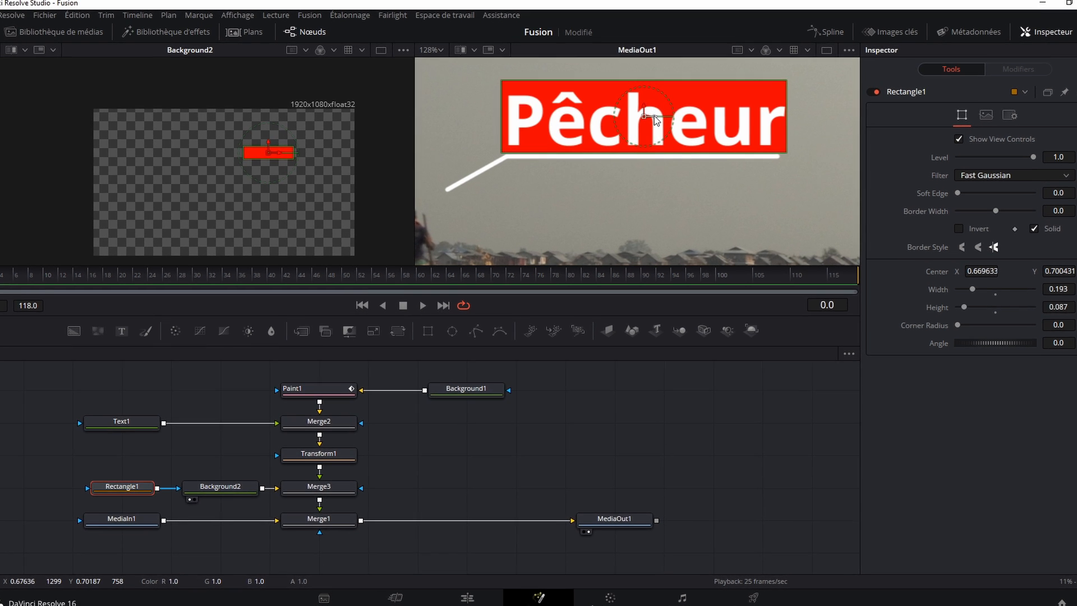
pyautogui.moveTo(647, 114); pyautogui.dragTo(650, 113)
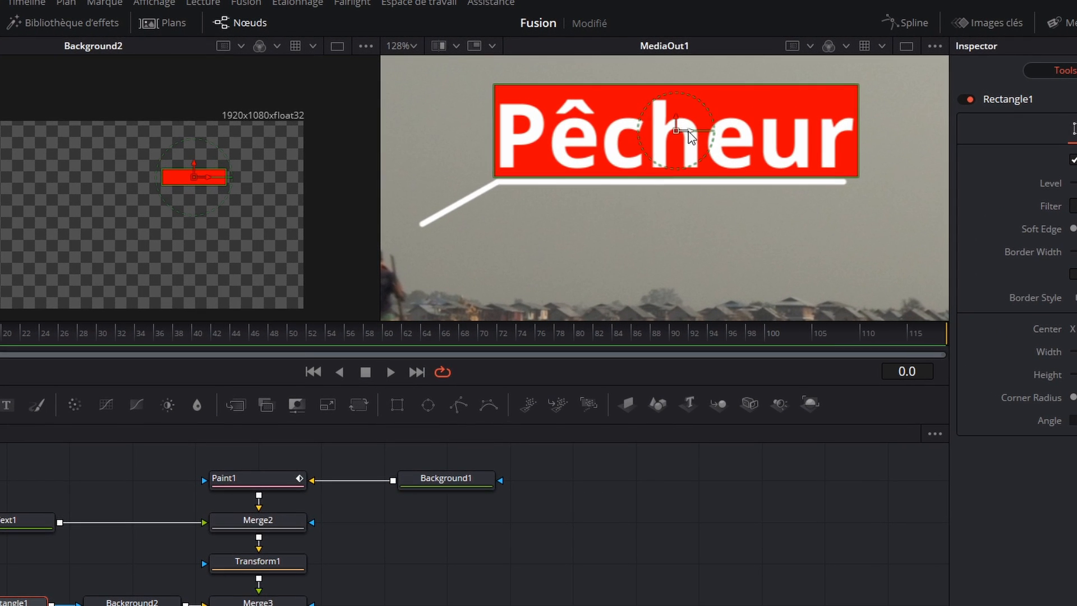
pyautogui.click(757, 520)
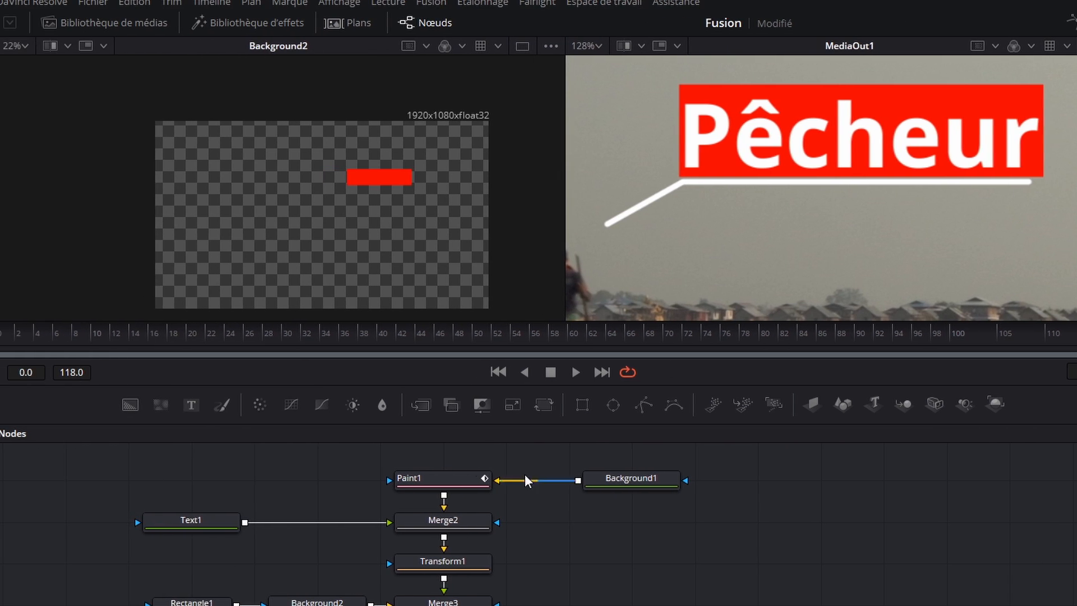
# Extend the end point of Paint1's white line to the far edge of the red box
pyautogui.click(445, 480)
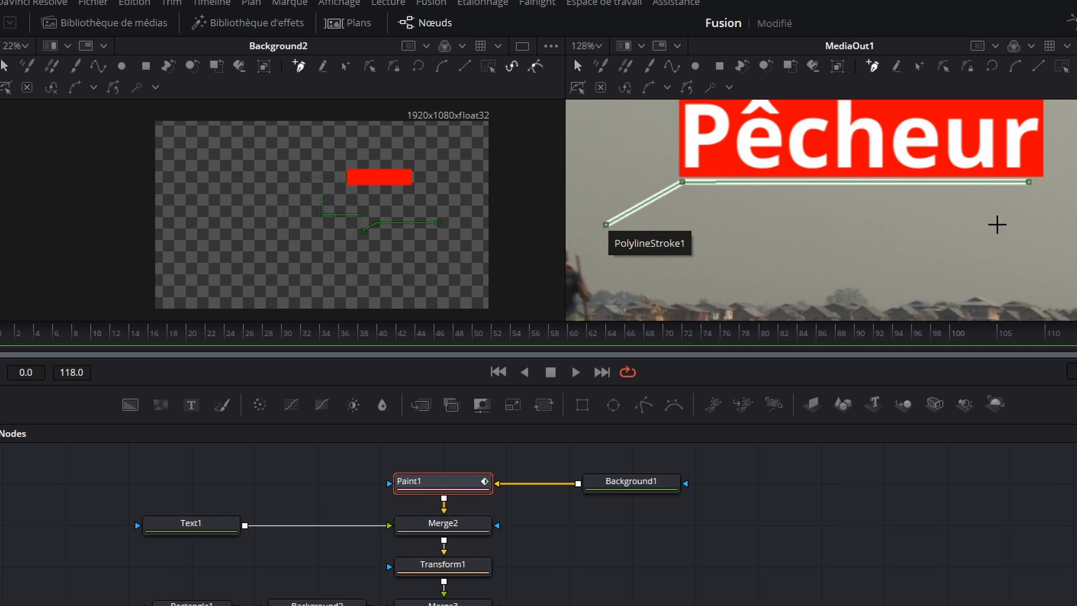
pyautogui.scroll(5, 1044, 223)
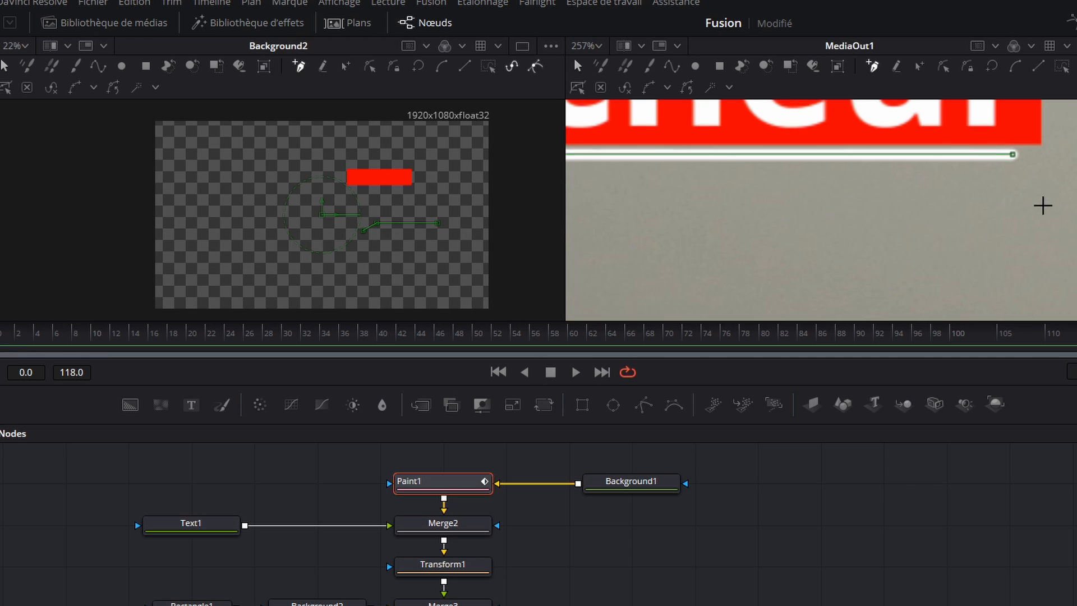
pyautogui.moveTo(1014, 174); pyautogui.dragTo(1037, 178)
pyautogui.moveTo(806, 254); pyautogui.dragTo(969, 257)
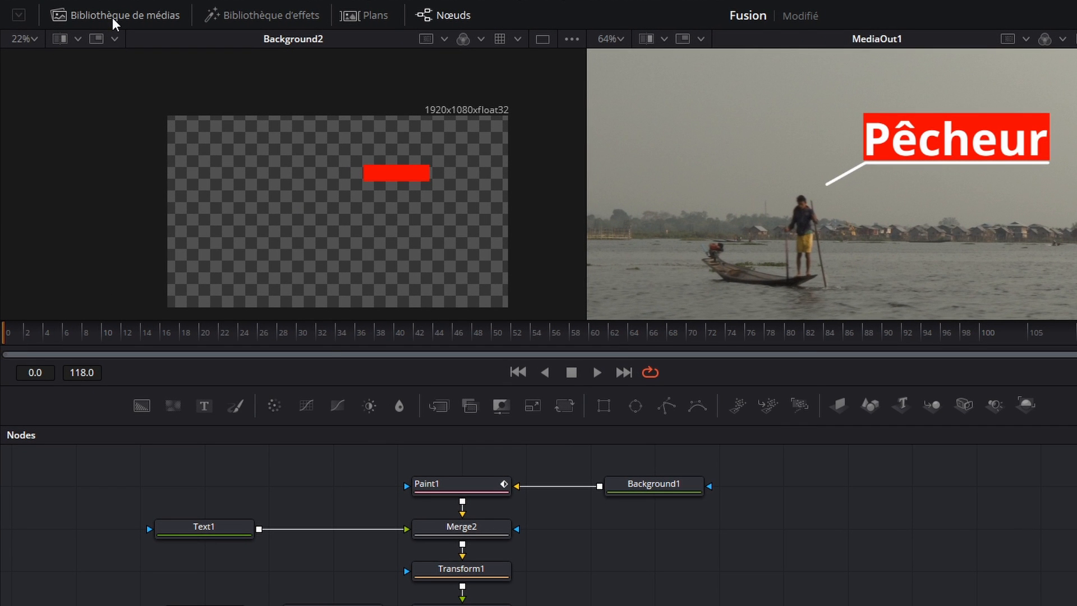
# Bring pêcheur.png from the Clips bin into the node graph above Text1 and show it in the first viewer
pyautogui.click(112, 18)
pyautogui.click(47, 82)
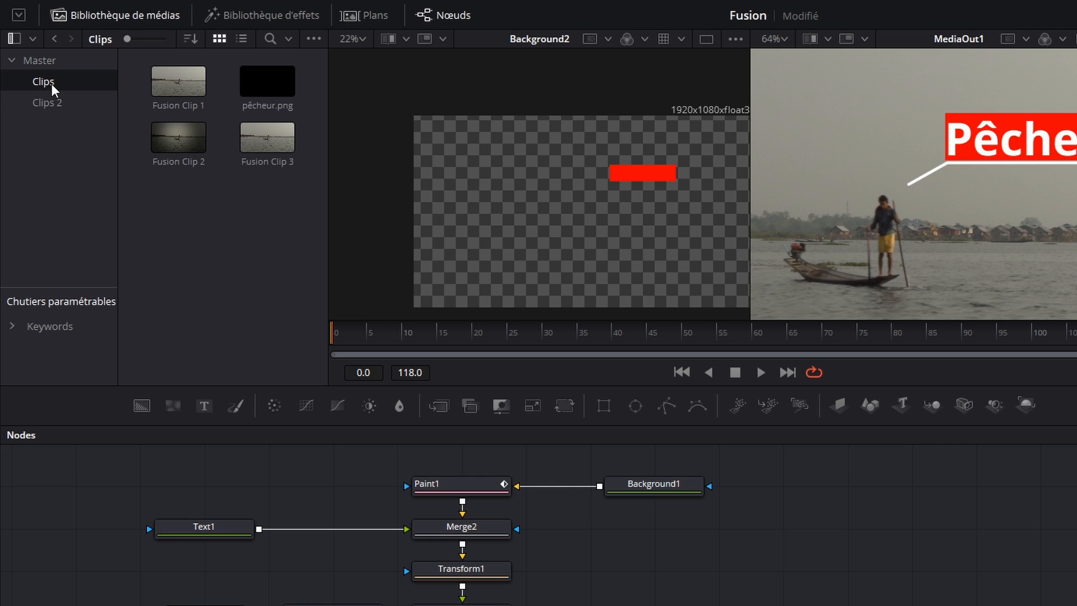
pyautogui.moveTo(288, 375); pyautogui.dragTo(188, 488)
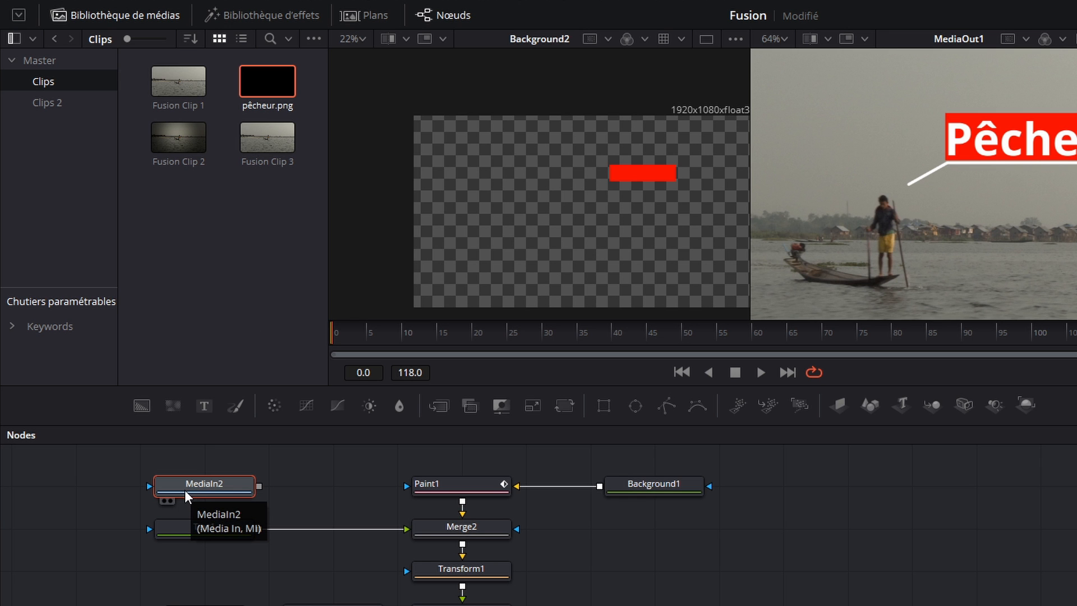
pyautogui.click(139, 18)
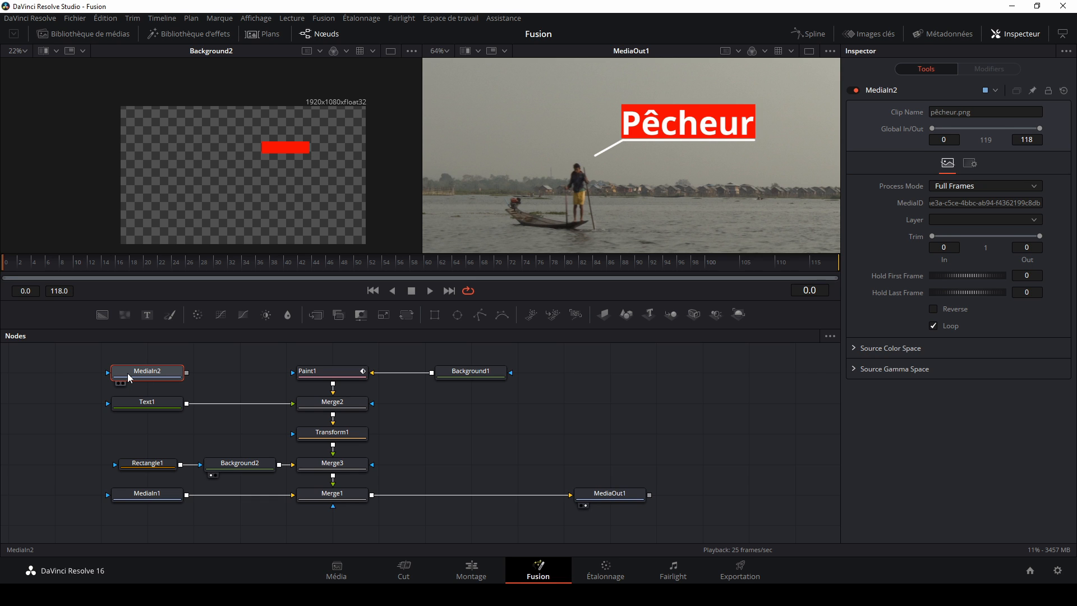
pyautogui.moveTo(129, 377); pyautogui.dragTo(253, 180)
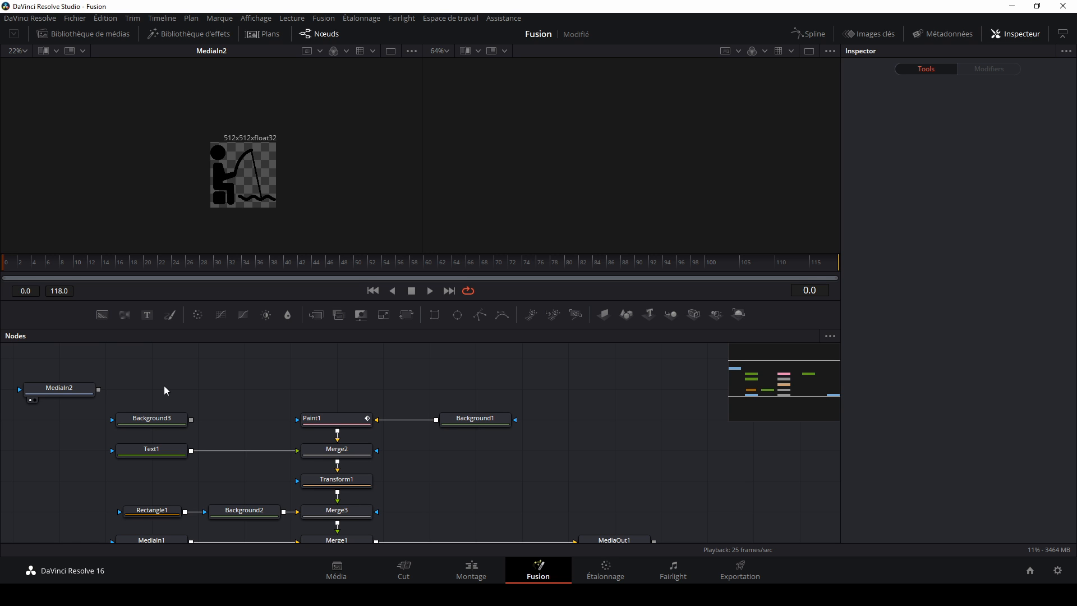
# Add a Bitmap mask node beside MediaIn2 and connect MediaIn2's output to it
pyautogui.hotkey('shift', 'space')
pyautogui.write('bit')
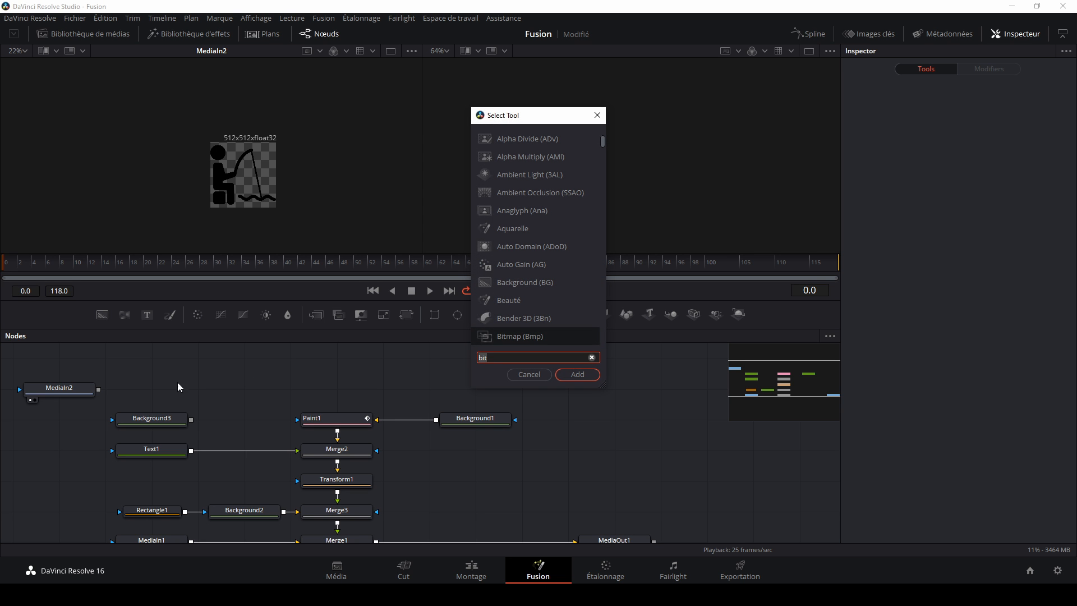
pyautogui.click(591, 376)
pyautogui.moveTo(182, 387); pyautogui.dragTo(229, 386)
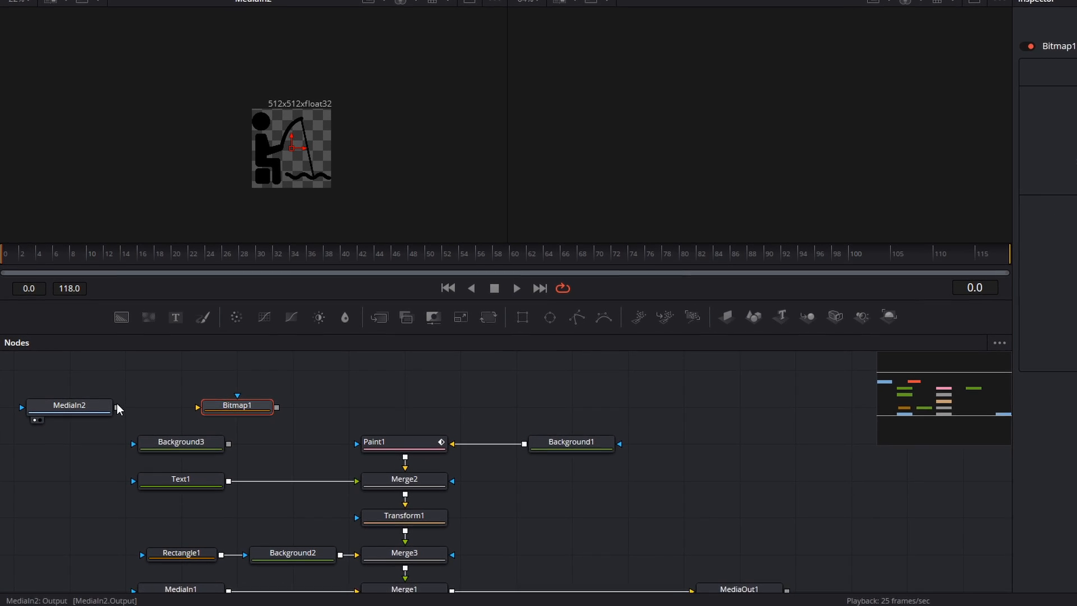
pyautogui.moveTo(121, 411); pyautogui.dragTo(210, 412)
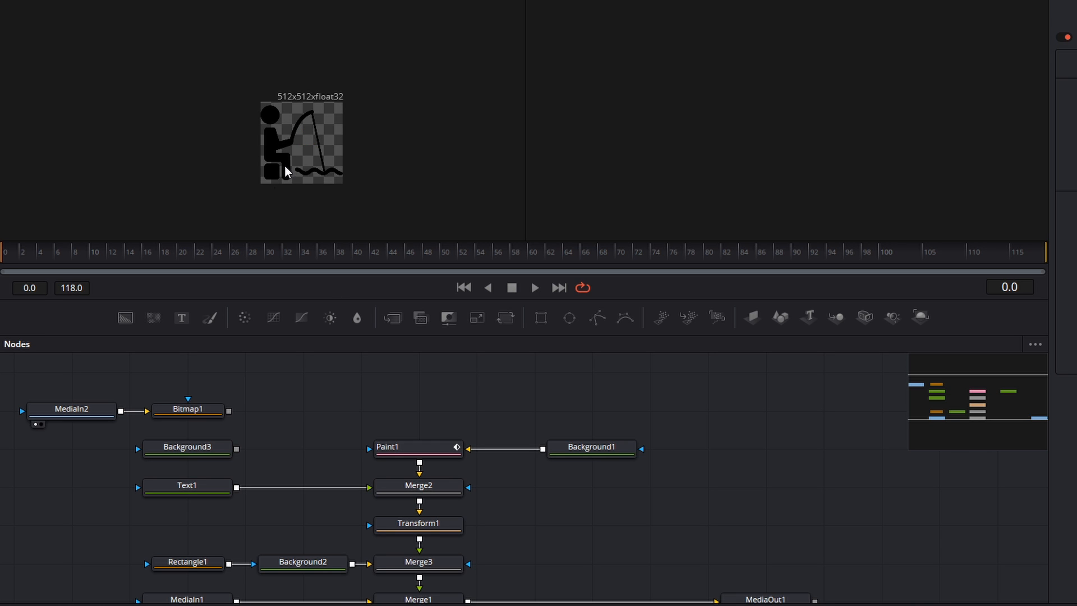
# Add another Background node beside Bitmap1 and connect Bitmap1 to its mask input
pyautogui.click(124, 322)
pyautogui.moveTo(297, 413); pyautogui.dragTo(393, 413)
pyautogui.click(203, 410)
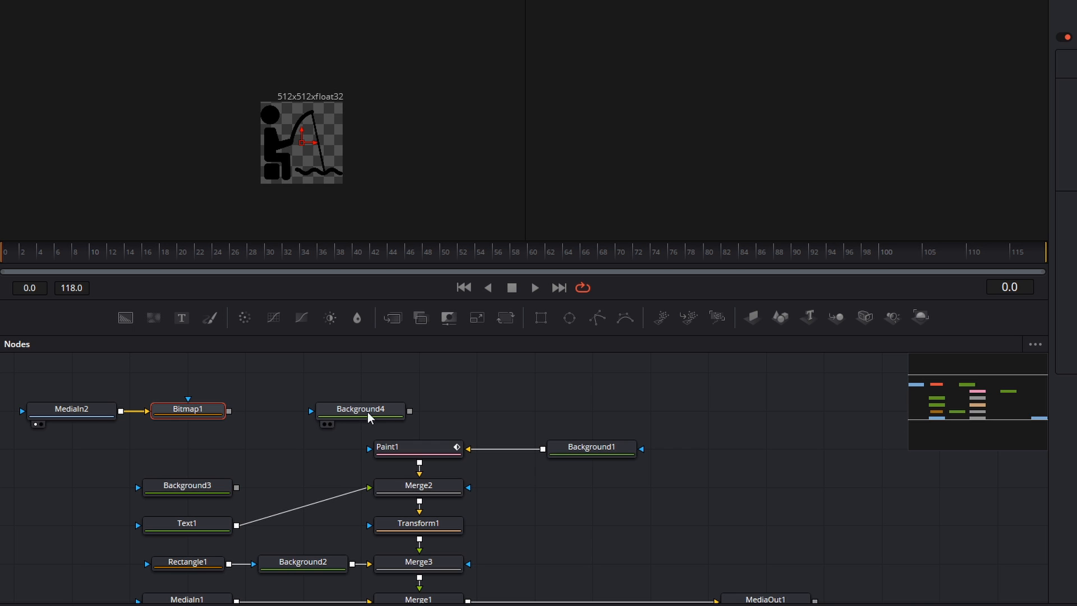
pyautogui.moveTo(229, 411); pyautogui.dragTo(273, 425)
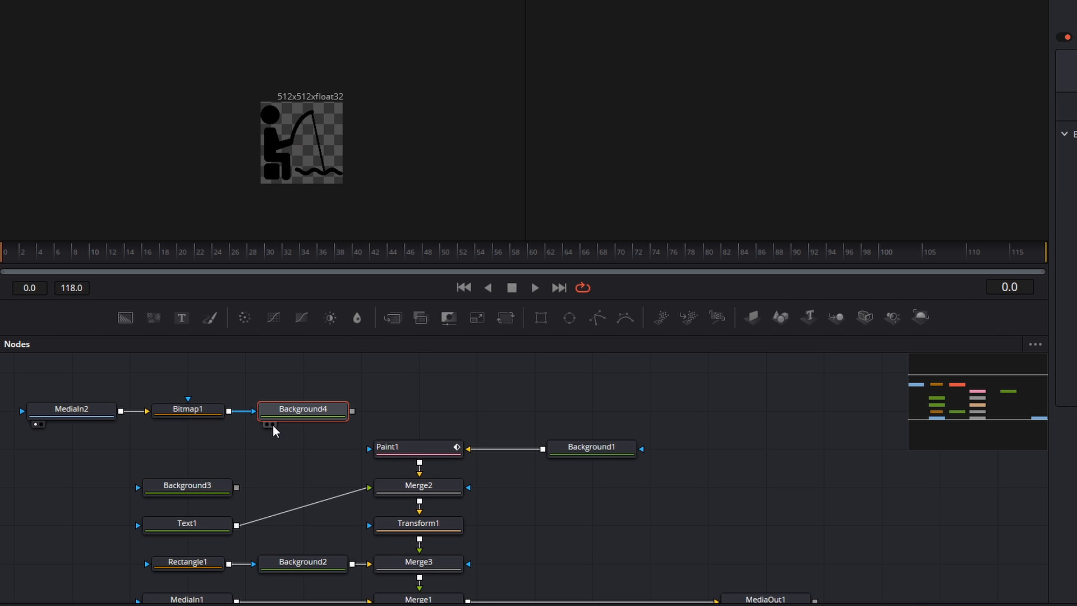
# Show Background4 in the second viewer and set its colour to bright red, with Red 0.984
pyautogui.click(272, 424)
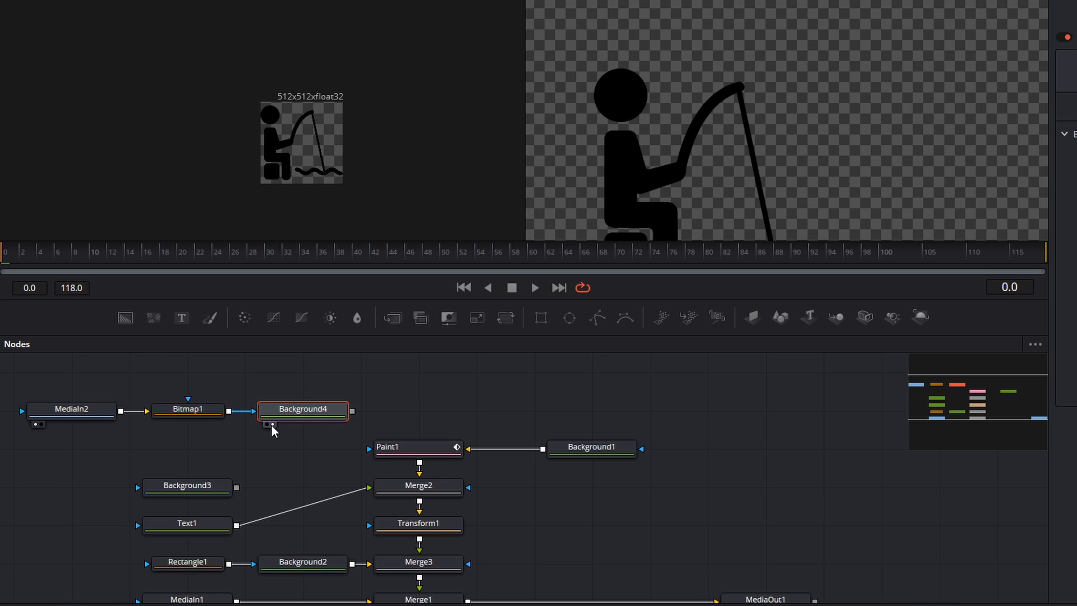
pyautogui.scroll(-3, 796, 143)
pyautogui.moveTo(796, 143); pyautogui.dragTo(796, 107)
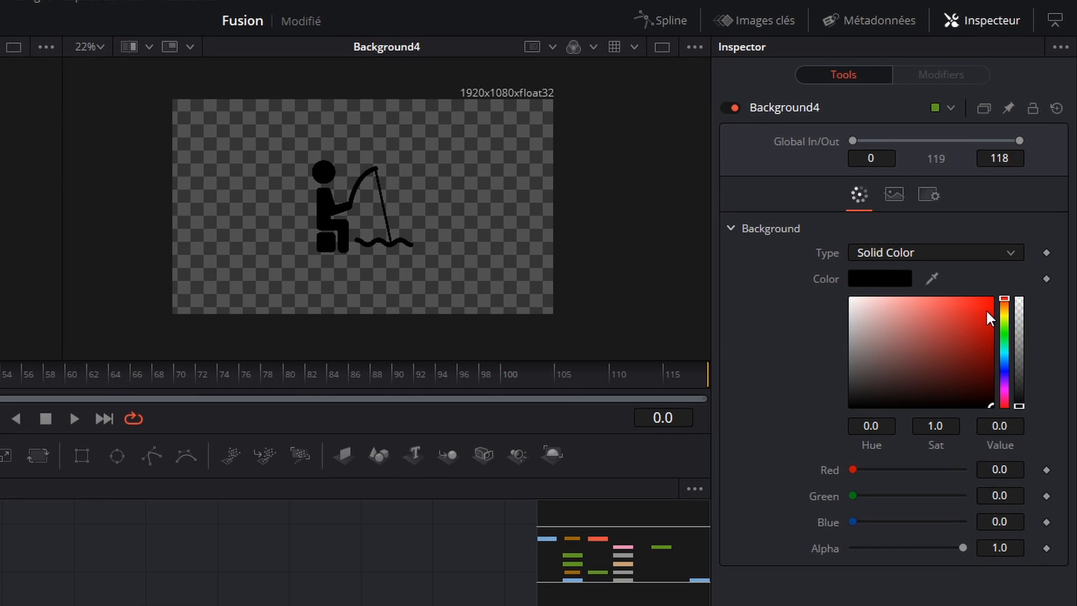
pyautogui.moveTo(986, 312); pyautogui.dragTo(991, 303)
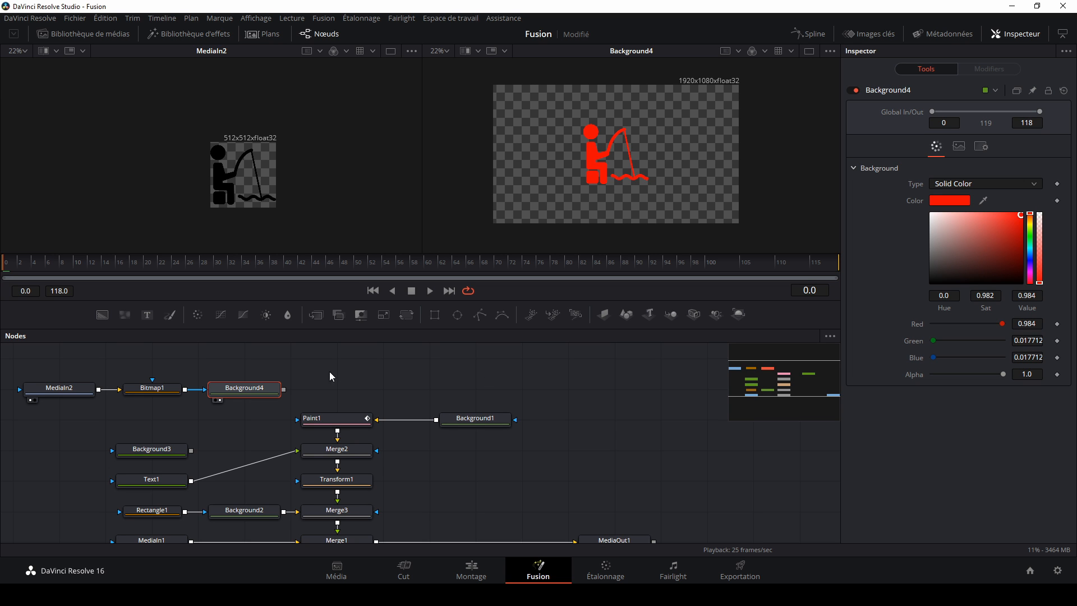
# Enlarge the node area and move the MediaIn2, Bitmap1 and Background4 chain together to the free space above MediaOut1
pyautogui.moveTo(359, 296); pyautogui.dragTo(358, 255)
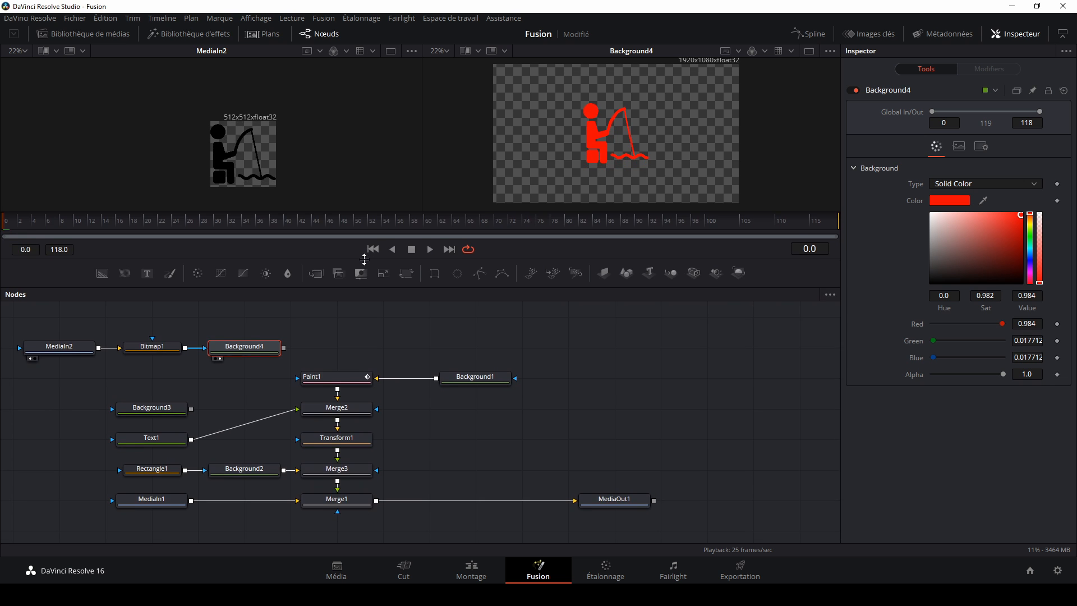
pyautogui.moveTo(314, 317); pyautogui.dragTo(475, 439)
pyautogui.moveTo(721, 474); pyautogui.dragTo(553, 443)
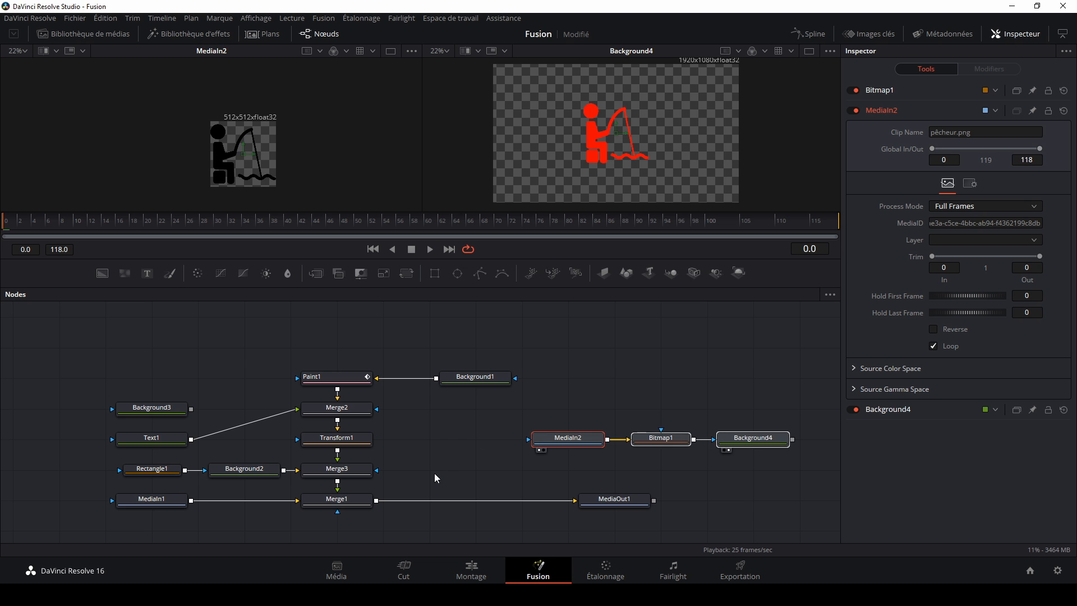
# Move the callout nodes up to make room above Merge1, and insert a fourth Merge node between Merge3 and Merge1
pyautogui.moveTo(435, 476); pyautogui.dragTo(367, 471)
pyautogui.moveTo(499, 481); pyautogui.dragTo(83, 341)
pyautogui.moveTo(336, 476); pyautogui.dragTo(336, 426)
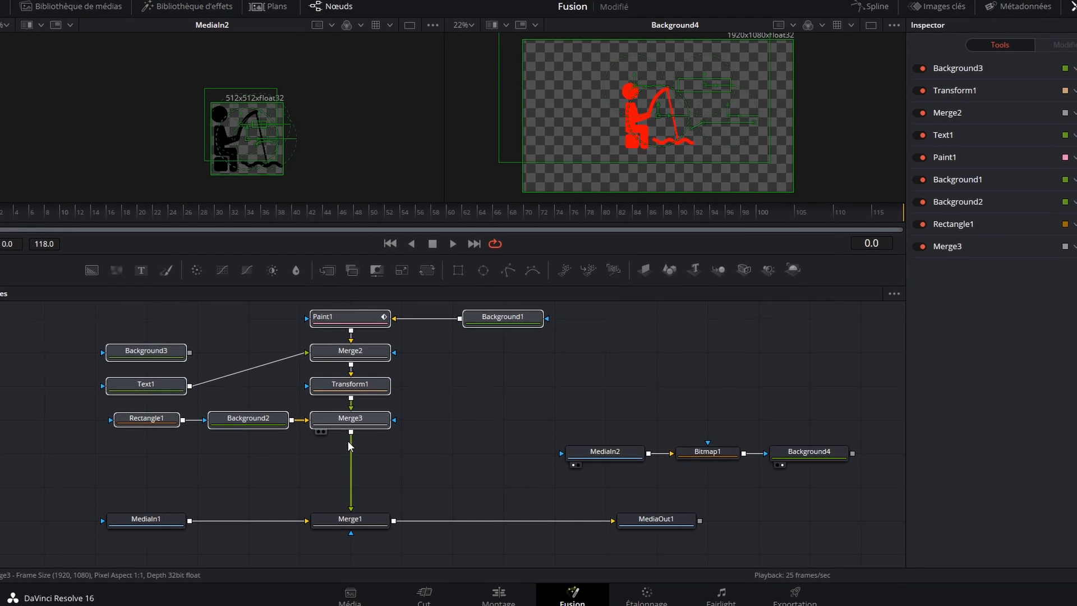
pyautogui.click(367, 439)
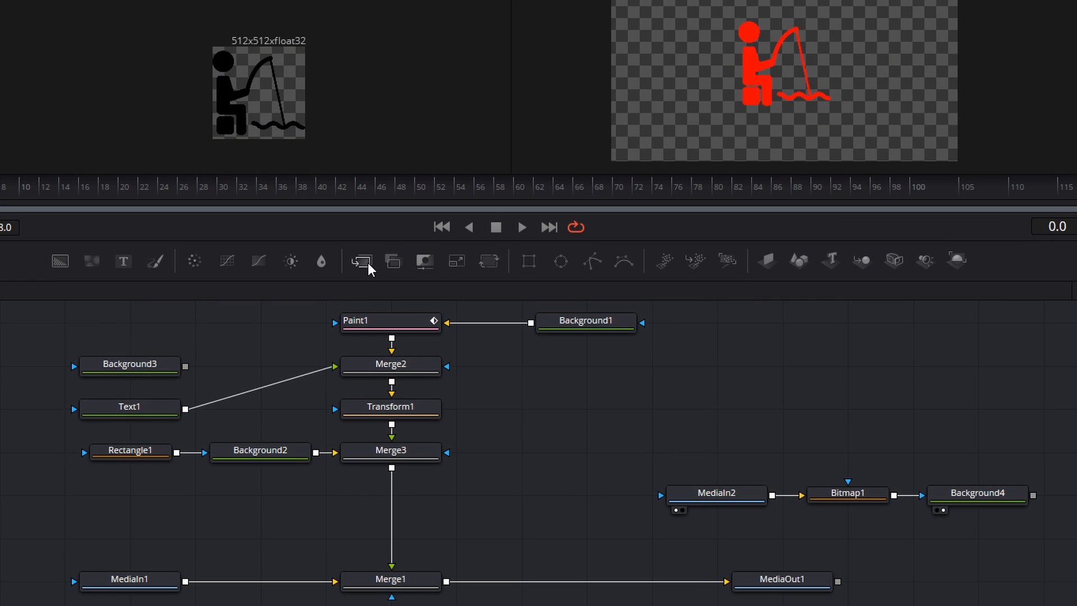
pyautogui.moveTo(366, 269); pyautogui.dragTo(524, 497)
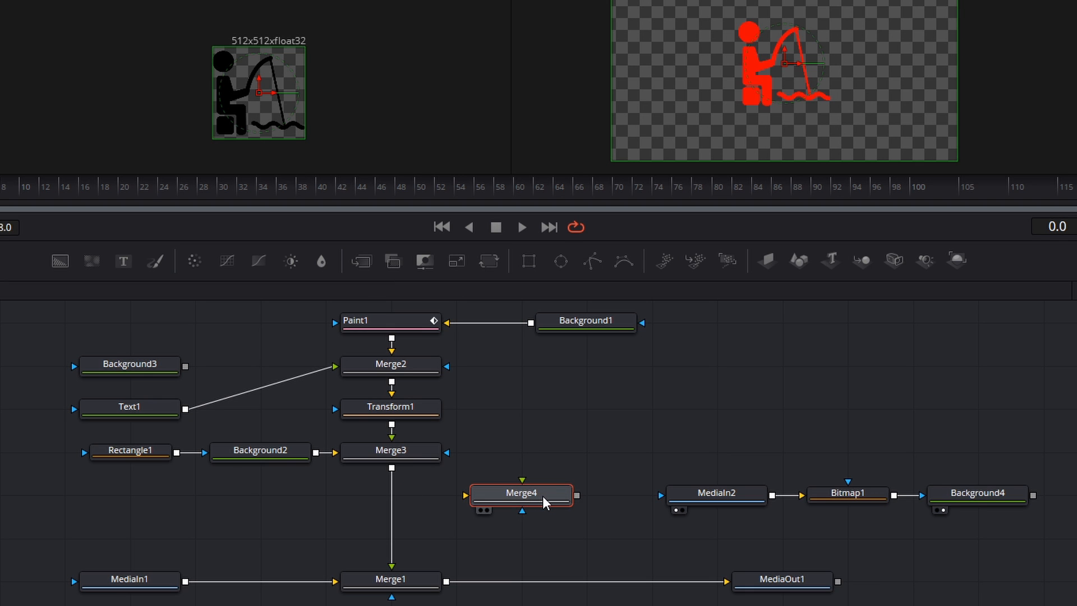
pyautogui.moveTo(519, 501); pyautogui.dragTo(389, 500)
# Move the fisherman icon chain beside Merge4, connect Background4 to Merge4's green input, and show MediaOut1 in the second viewer
pyautogui.moveTo(1043, 542); pyautogui.dragTo(666, 477)
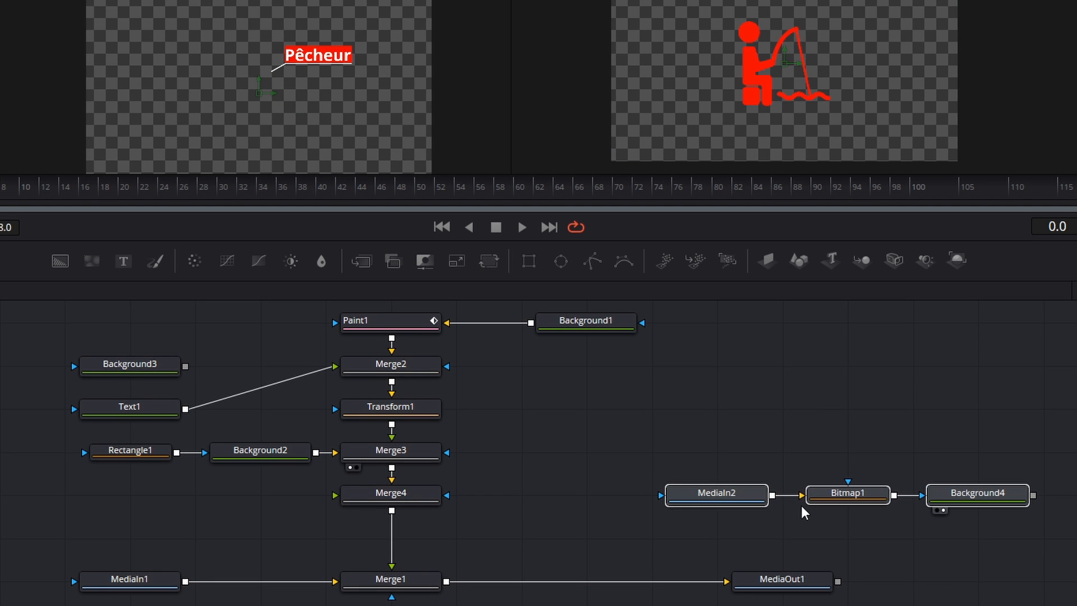
pyautogui.moveTo(742, 503); pyautogui.dragTo(6, 518)
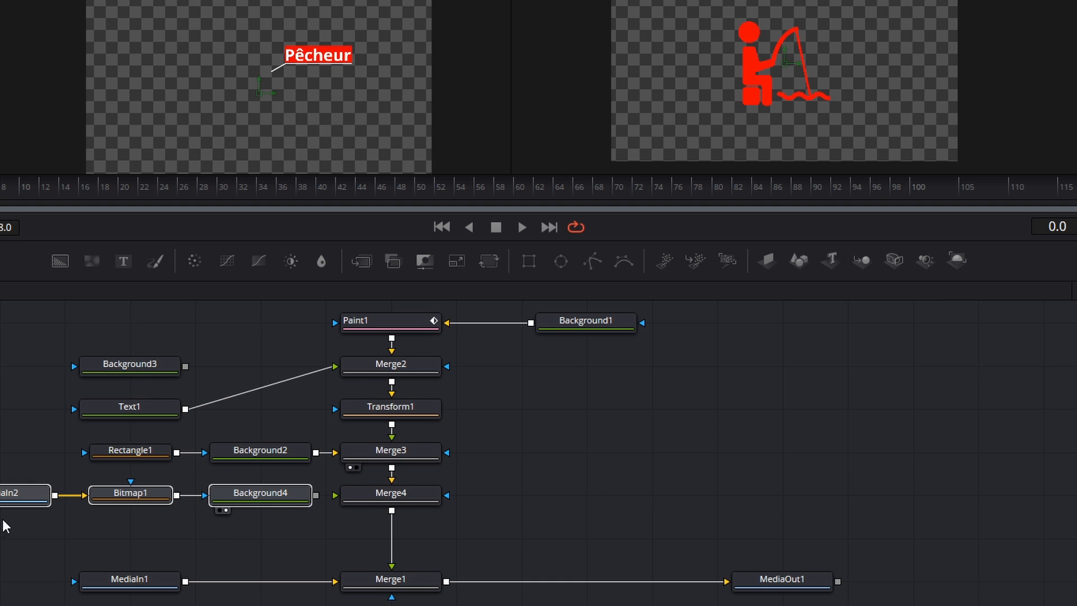
pyautogui.moveTo(316, 495); pyautogui.dragTo(350, 497)
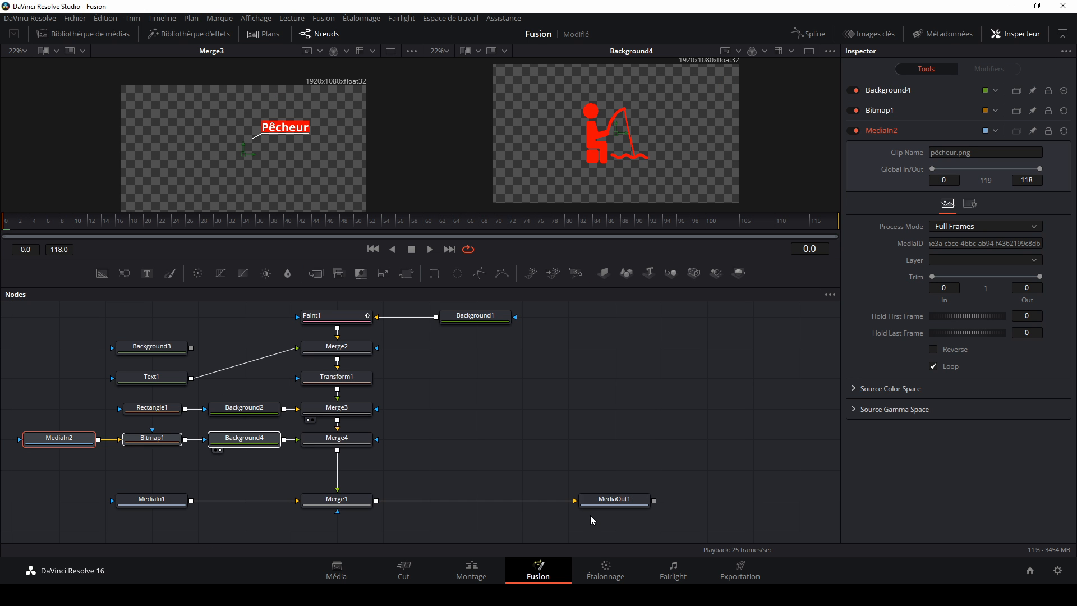
pyautogui.click(590, 511)
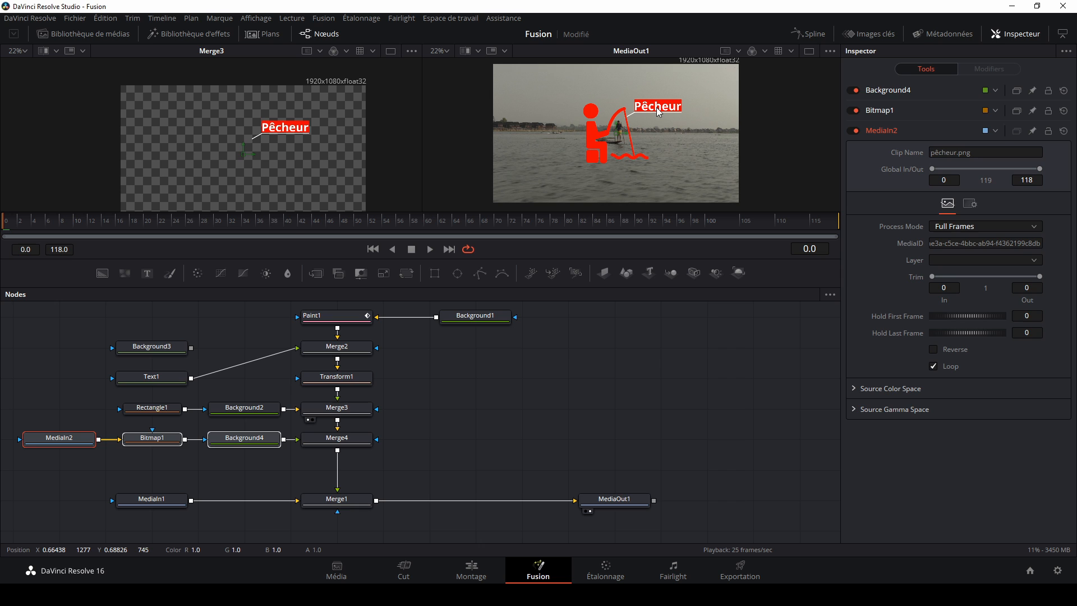
# Move the Bitmap1 node directly below MediaIn2
pyautogui.click(616, 380)
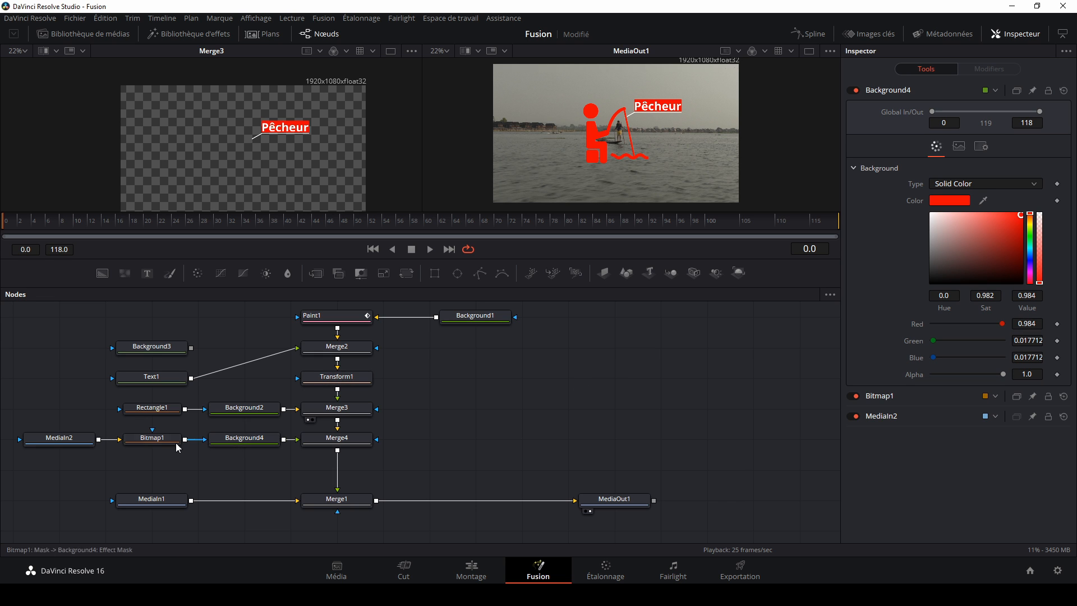
pyautogui.moveTo(140, 443); pyautogui.dragTo(47, 474)
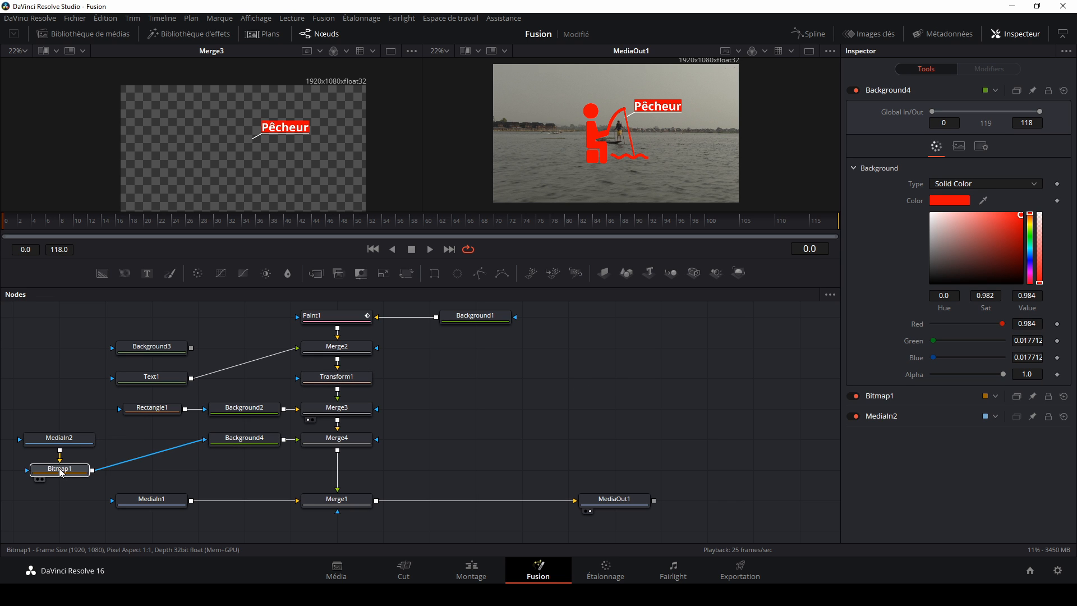
# Place Background4 beside Bitmap1 and insert a Transform node between Background4 and Merge4
pyautogui.moveTo(207, 439); pyautogui.dragTo(156, 466)
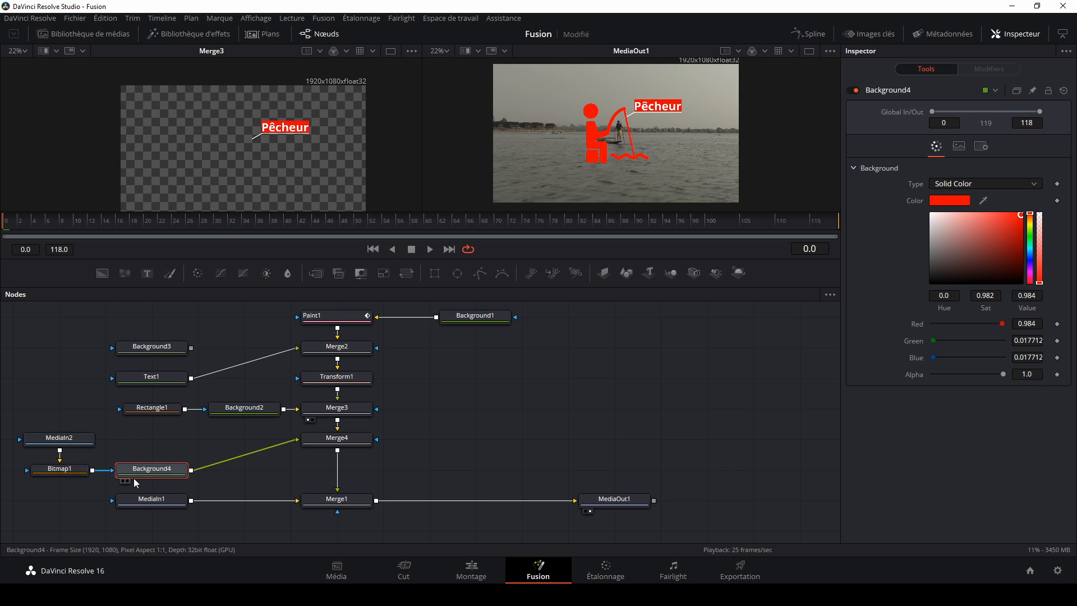
pyautogui.click(411, 311)
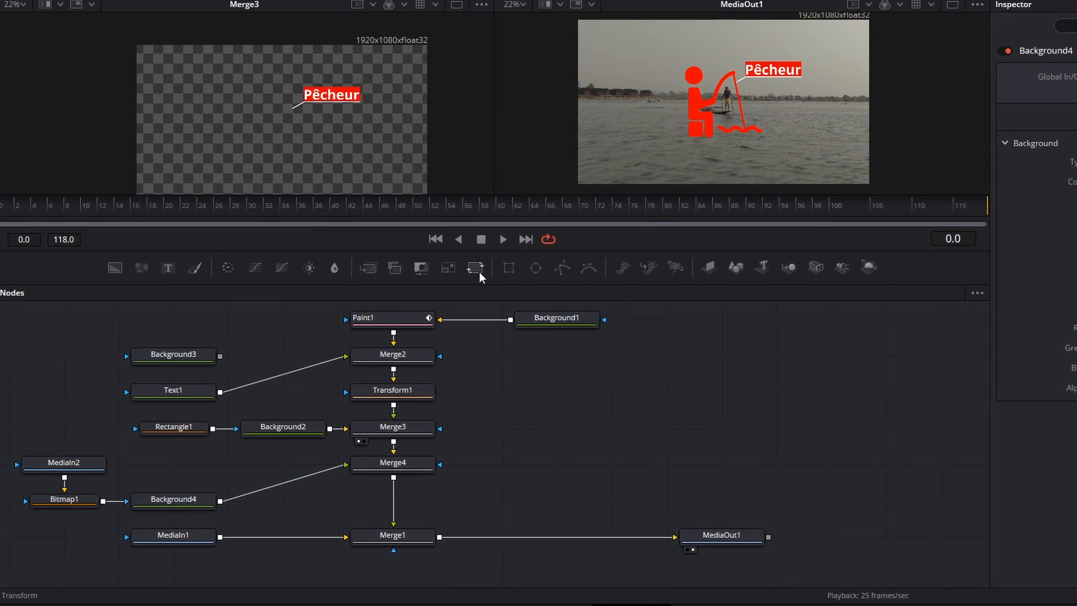
pyautogui.click(406, 273)
pyautogui.moveTo(647, 493); pyautogui.dragTo(326, 528)
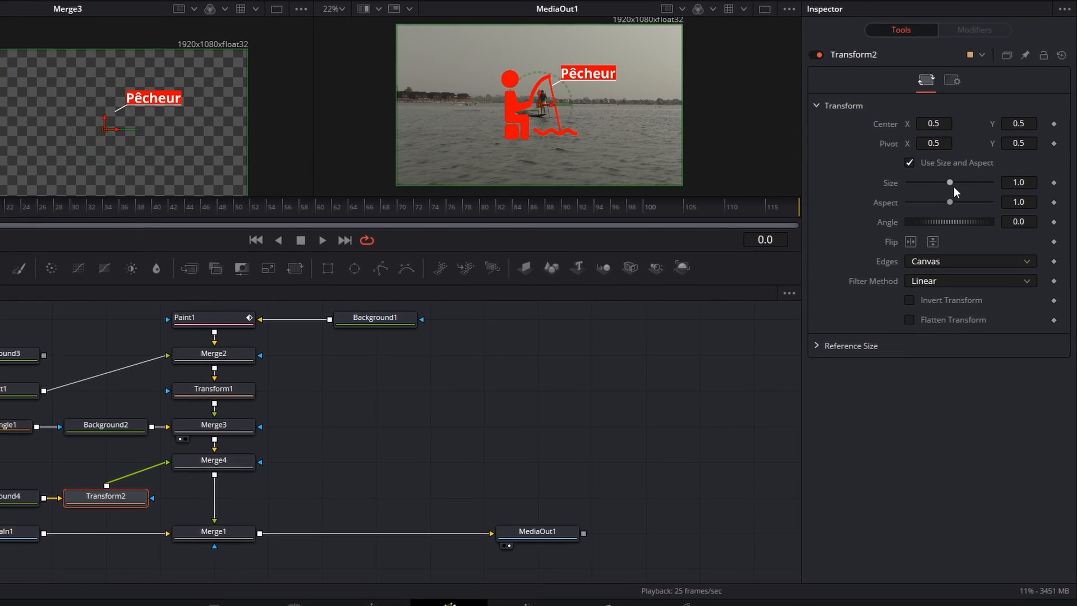
# Scale the fisherman icon to 0.22 with Transform2 and position it just before the "Pêcheur" text, at about X 0.54, Y 0.70
pyautogui.moveTo(941, 174); pyautogui.dragTo(902, 172)
pyautogui.scroll(3, 603, 109)
pyautogui.moveTo(429, 156); pyautogui.dragTo(462, 59)
pyautogui.click(624, 378)
# Enlarge the viewers and play the composition to compare the callout's position with the moving fisherman
pyautogui.moveTo(481, 251); pyautogui.dragTo(468, 361)
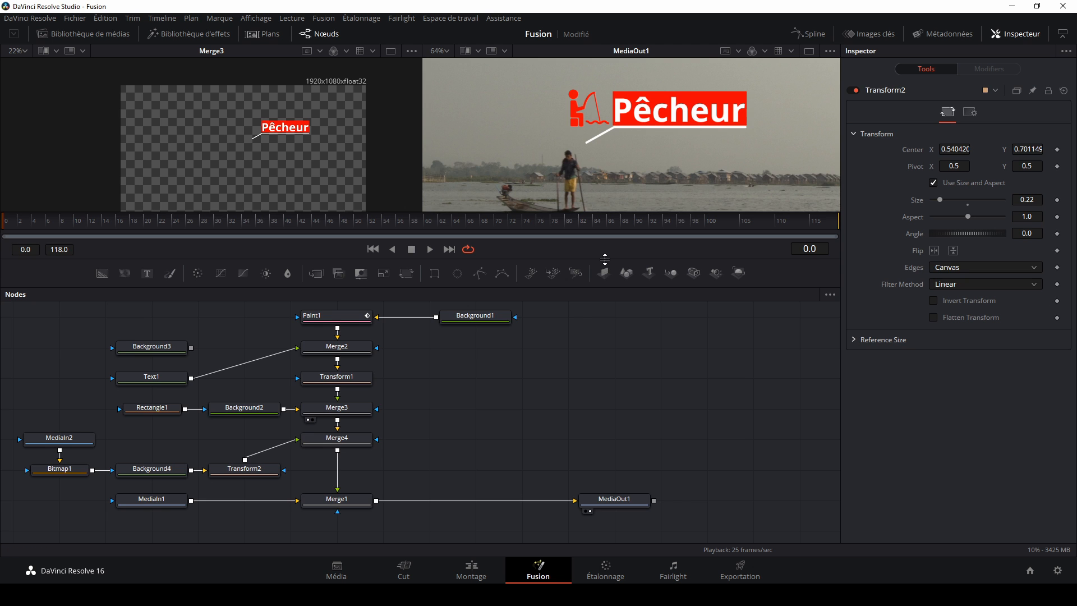
pyautogui.moveTo(595, 349); pyautogui.dragTo(594, 351)
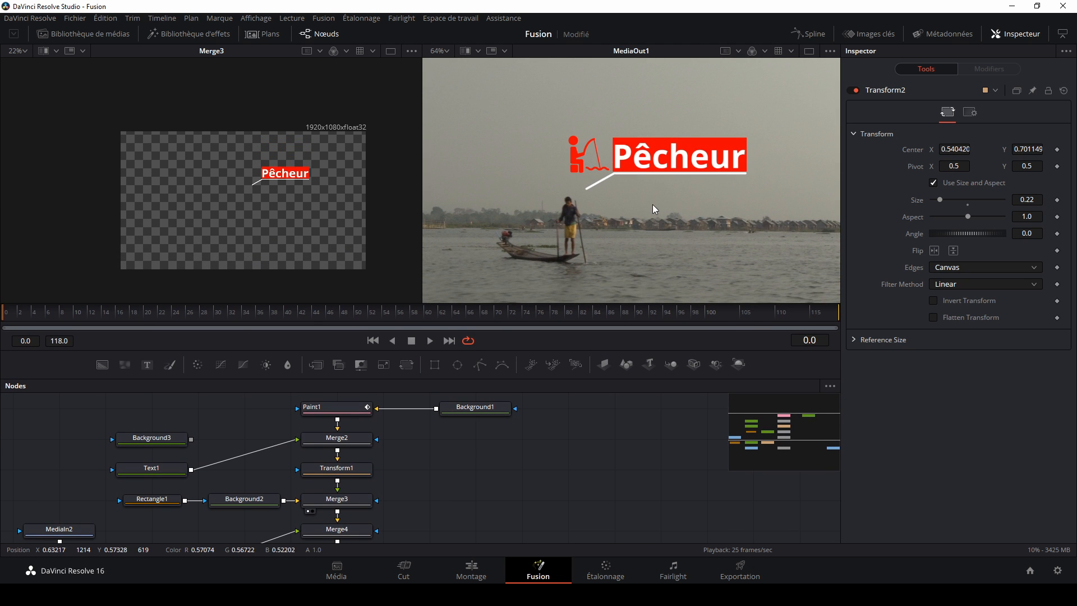
pyautogui.click(430, 340)
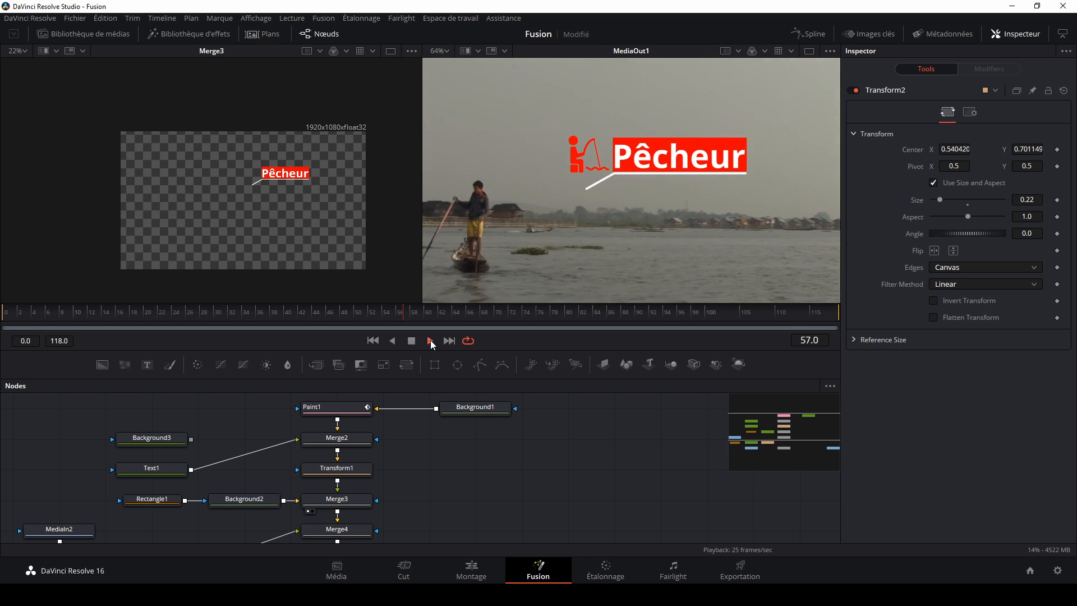
pyautogui.click(430, 340)
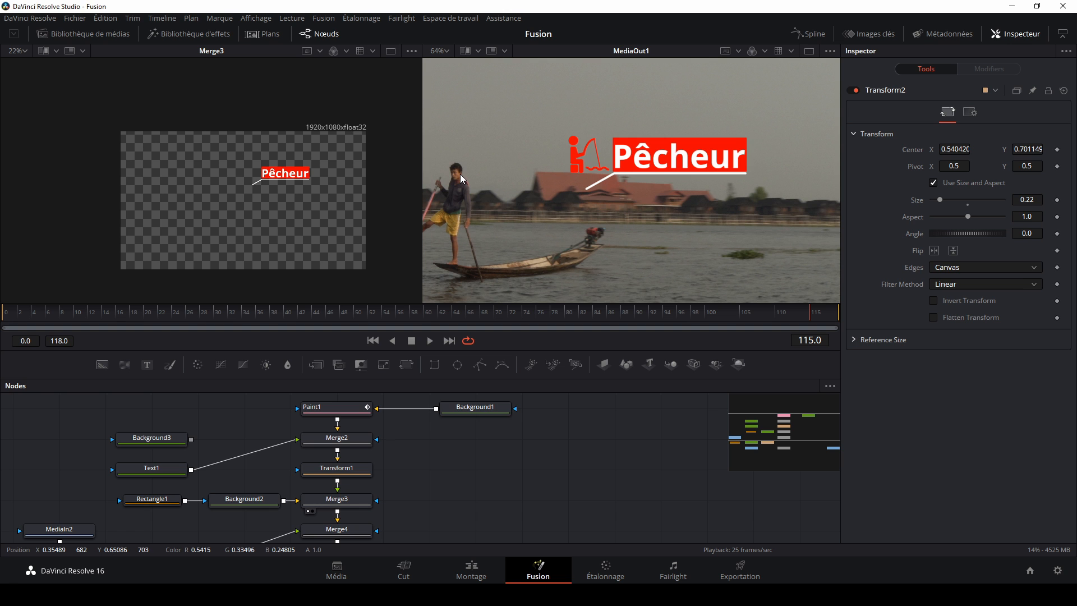
# Enlarge the node area, move MediaIn1 below Bitmap1, and insert a Tracker node between MediaIn1 and Merge1
pyautogui.moveTo(456, 351); pyautogui.dragTo(487, 222)
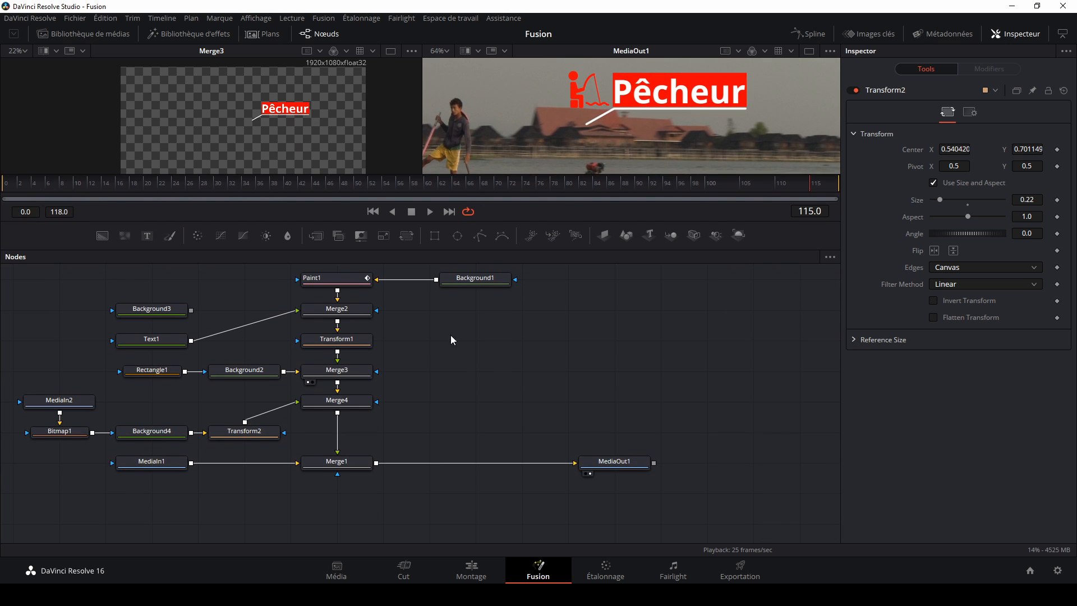
pyautogui.moveTo(166, 467); pyautogui.dragTo(73, 467)
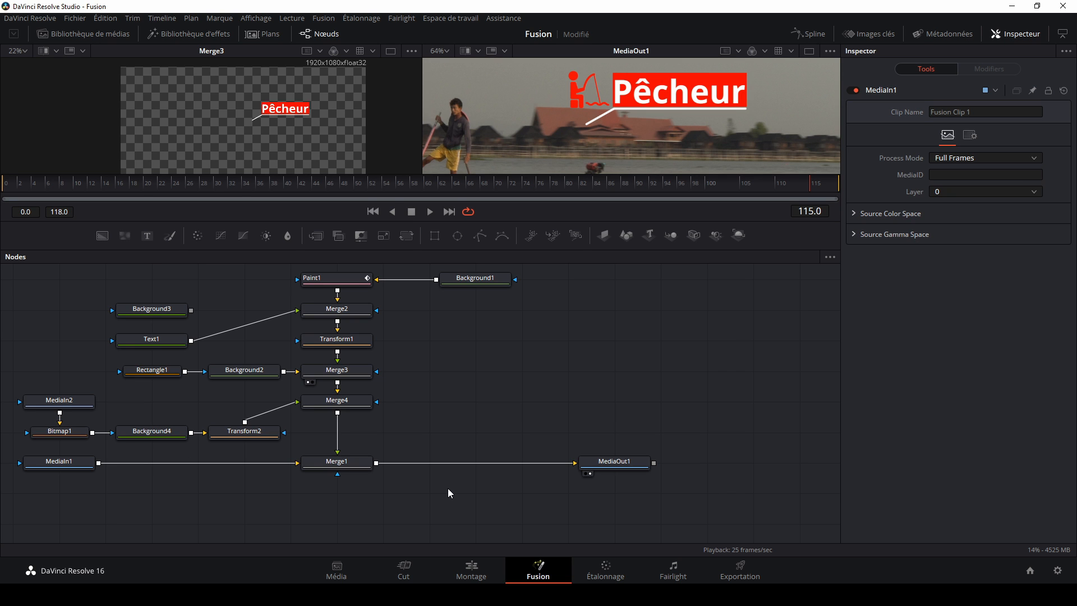
pyautogui.hotkey('shift', 'space')
pyautogui.write('tra')
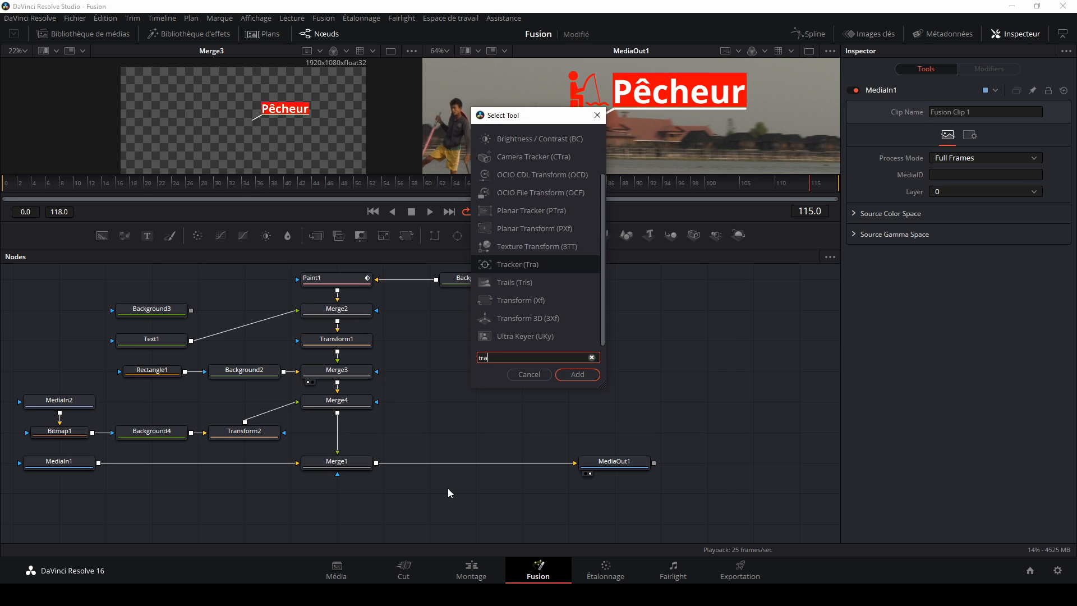
pyautogui.write('ck')
pyautogui.click(576, 374)
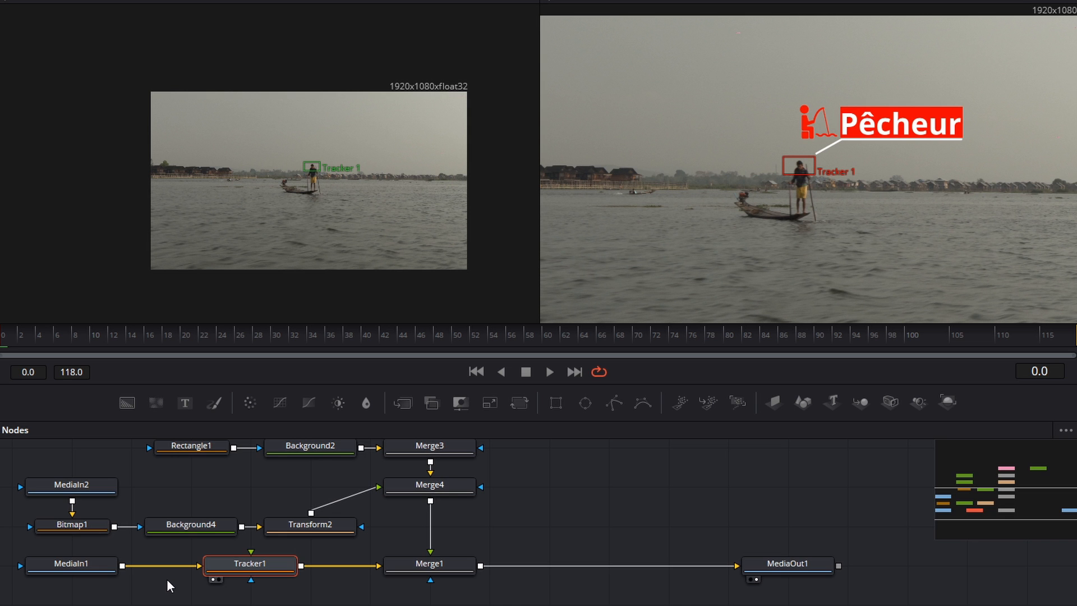
# Fit Tracker 1's pattern box closely around the fisherman's head, about 0.021 wide and 0.032 high
pyautogui.scroll(1, 304, 193)
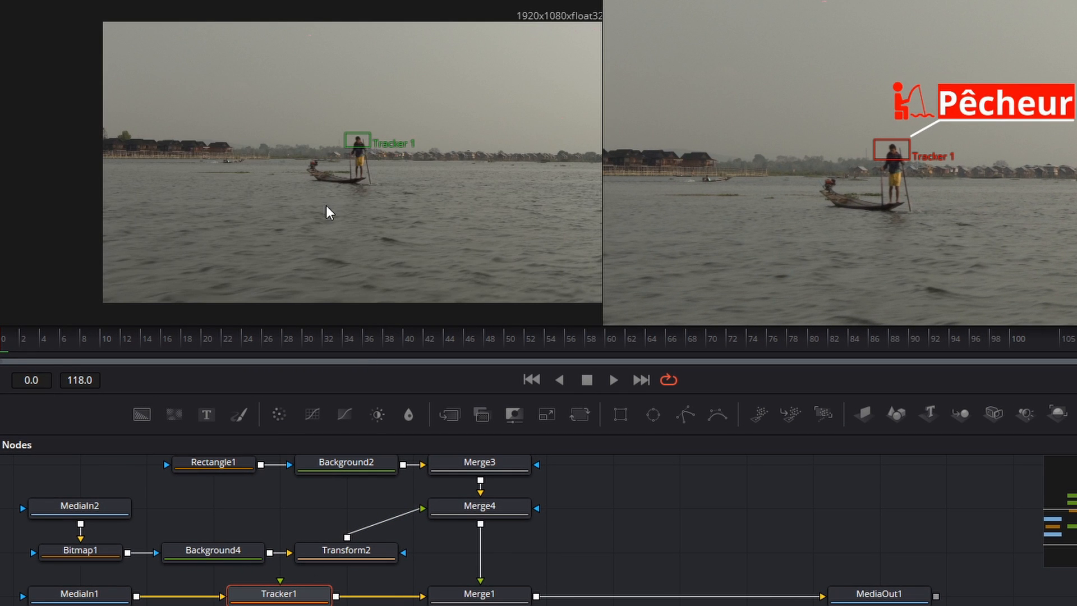
pyautogui.scroll(2, 355, 175)
pyautogui.scroll(3, 272, 73)
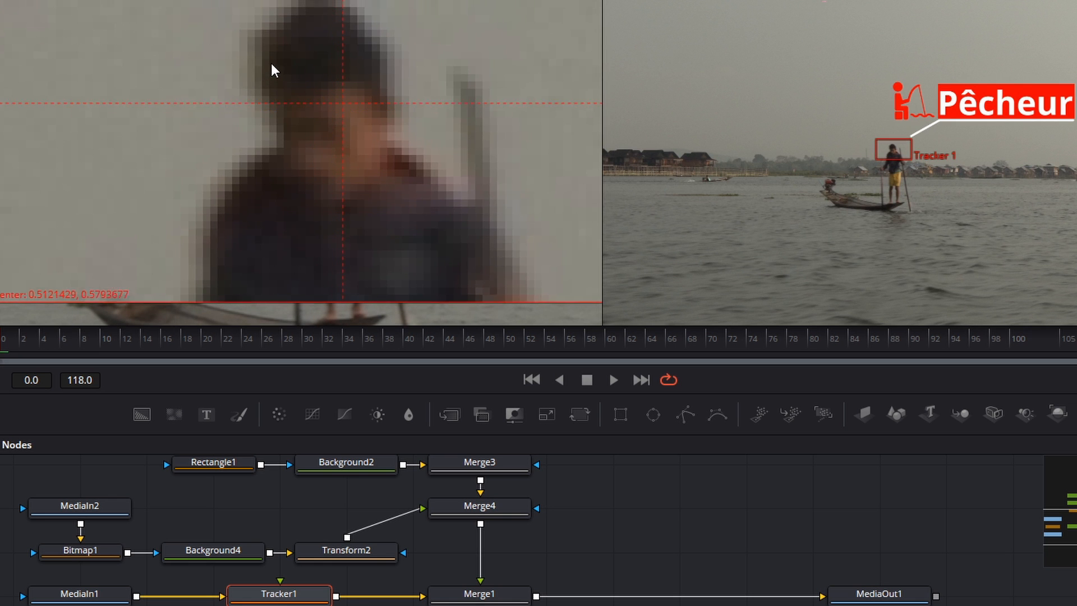
pyautogui.scroll(-3, 267, 62)
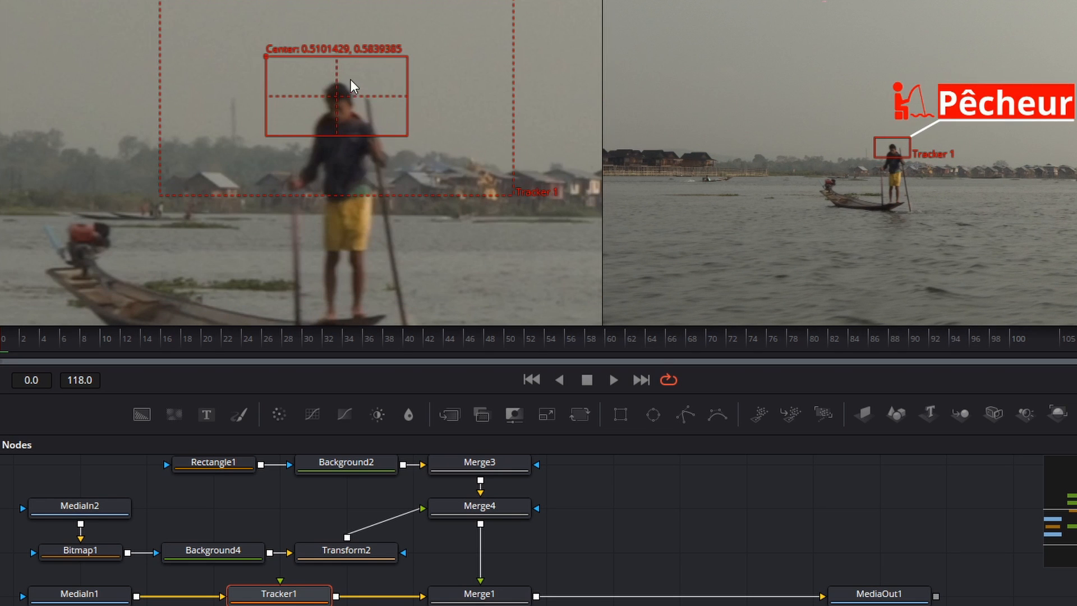
pyautogui.moveTo(414, 121); pyautogui.dragTo(369, 119)
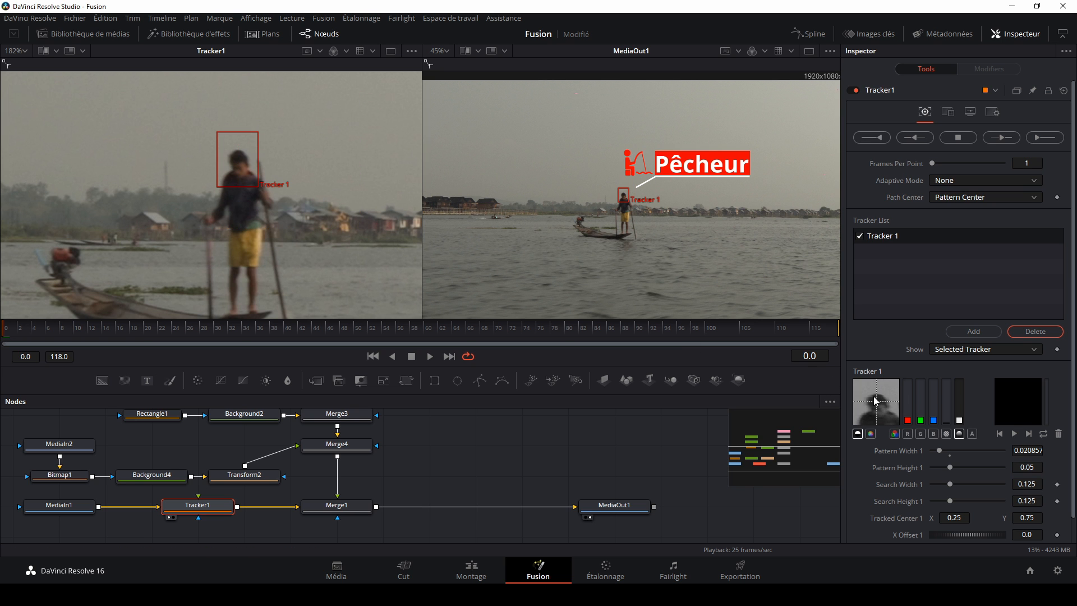
pyautogui.moveTo(256, 159)
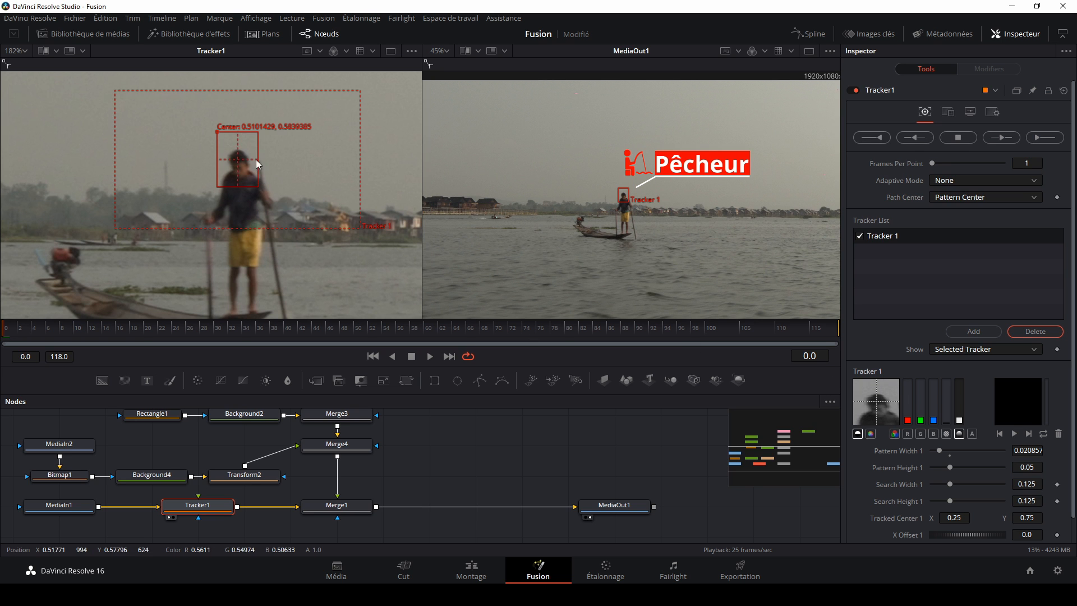
pyautogui.moveTo(244, 132); pyautogui.dragTo(214, 141)
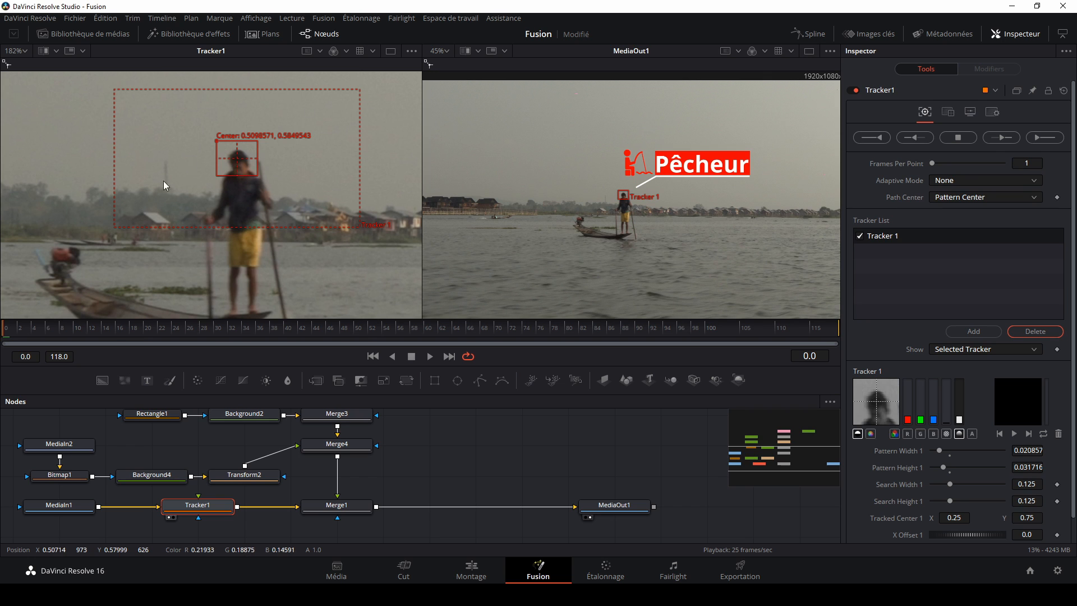
# Reduce Tracker 1's search area to about 0.054 by 0.083 and track the head forward through the clip
pyautogui.moveTo(114, 227); pyautogui.dragTo(184, 204)
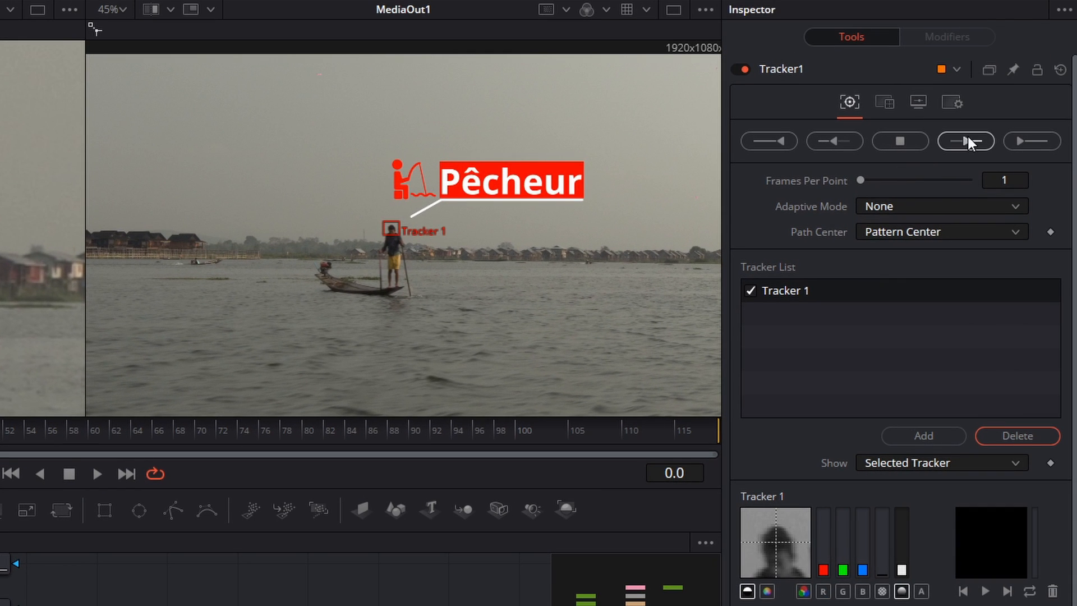
pyautogui.click(1025, 139)
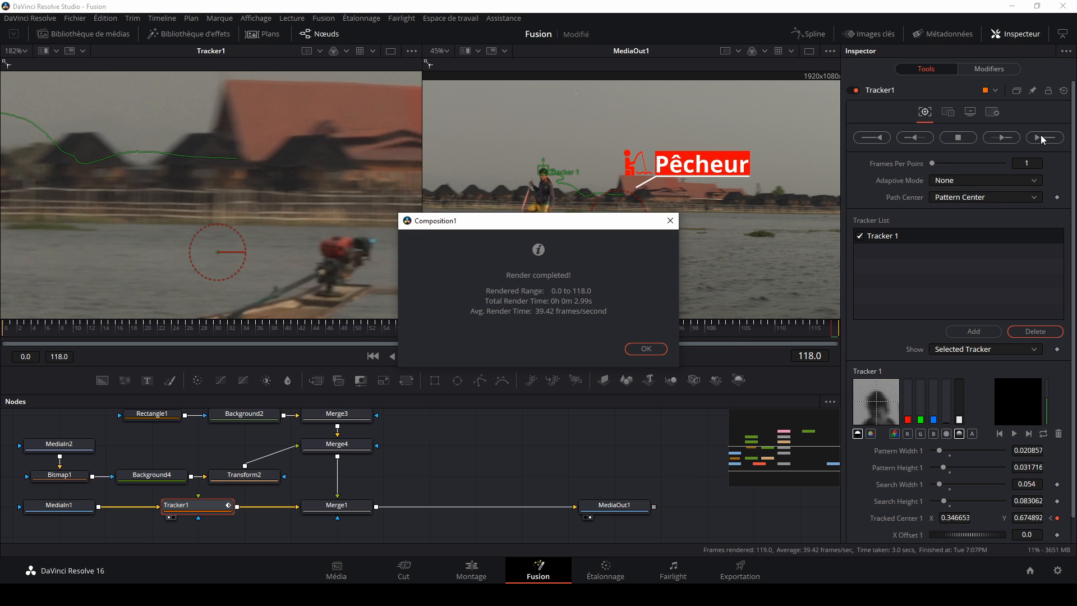
pyautogui.click(647, 348)
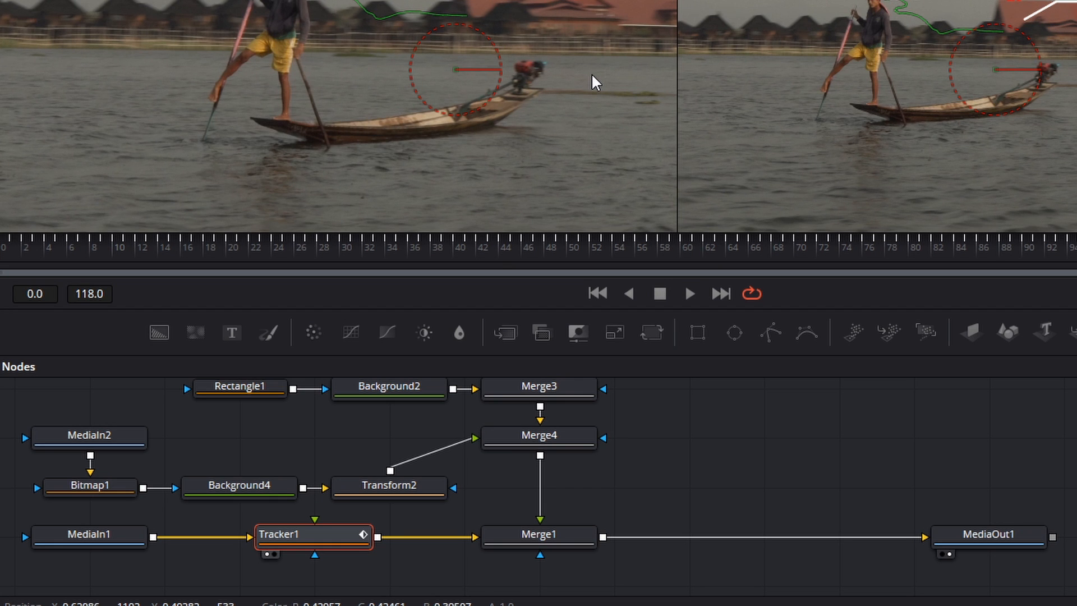
# Show Merge1 in the widened first viewer and delete the Merge1 node
pyautogui.click(549, 538)
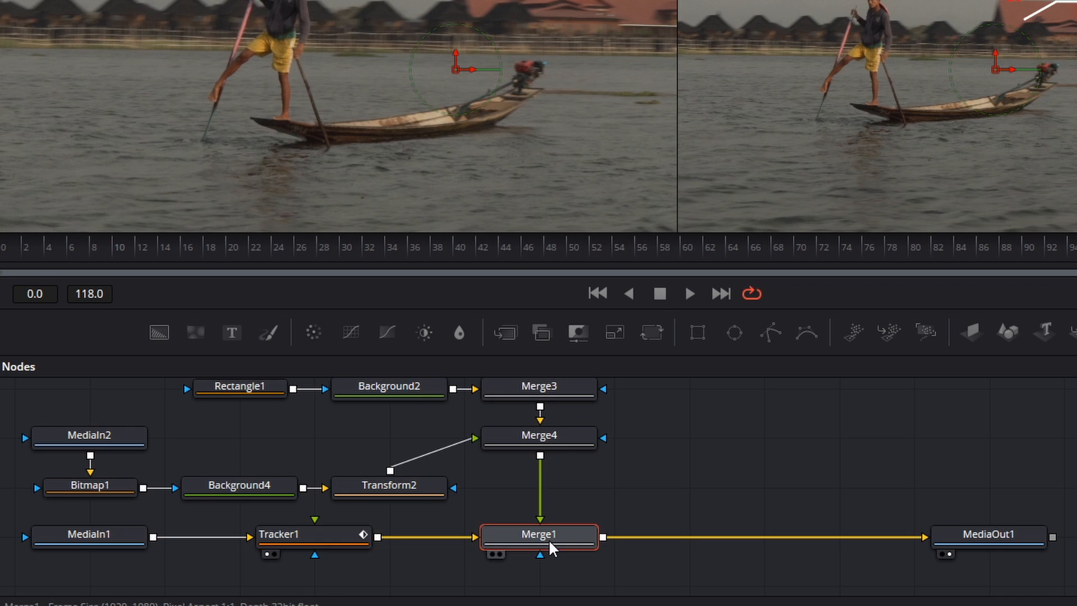
pyautogui.click(499, 554)
pyautogui.click(496, 555)
pyautogui.moveTo(679, 103); pyautogui.dragTo(999, 90)
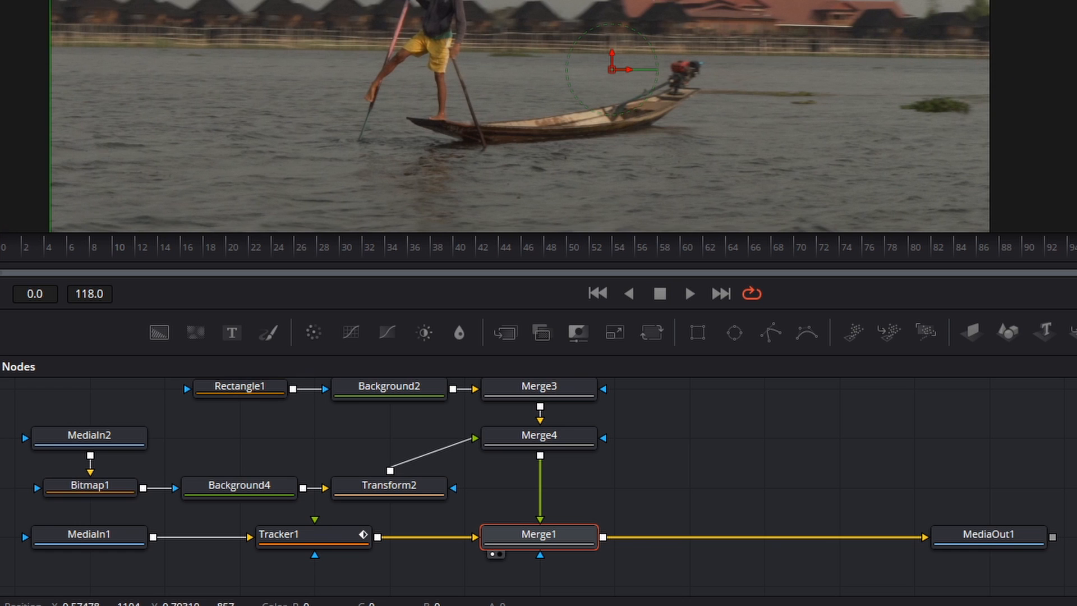
pyautogui.press('Delete')
# Move Tracker1 into the gap below Merge4, show Merge4 in the first viewer, and connect Merge4's output to Tracker1's foreground input
pyautogui.click(313, 547)
pyautogui.moveTo(316, 552); pyautogui.dragTo(547, 568)
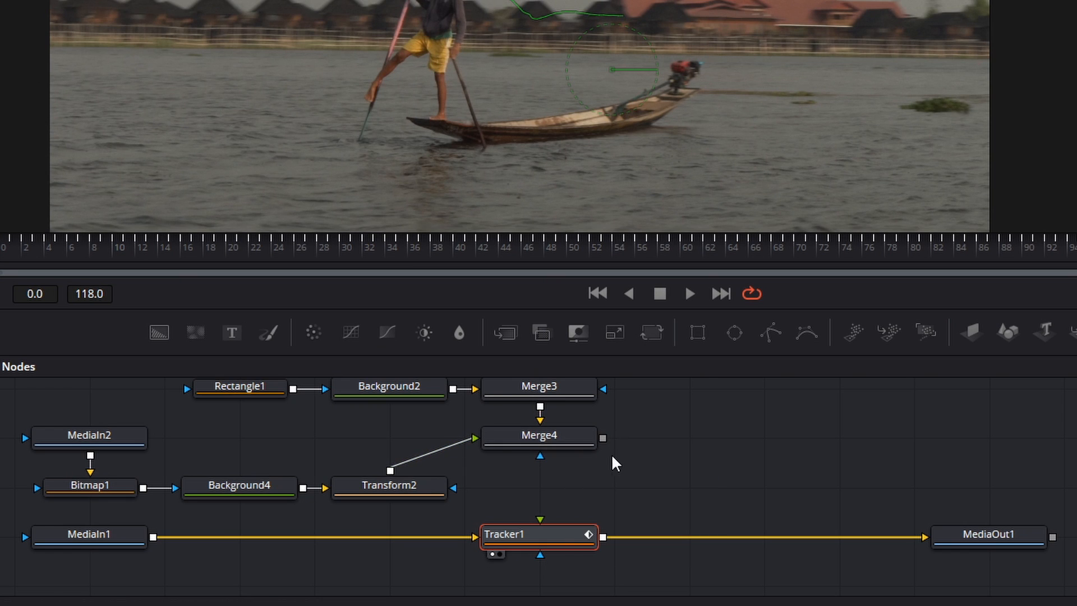
pyautogui.click(494, 455)
pyautogui.moveTo(604, 438); pyautogui.dragTo(541, 536)
# Show MediaOut1 in the second viewer and widen that viewer
pyautogui.moveTo(951, 554)
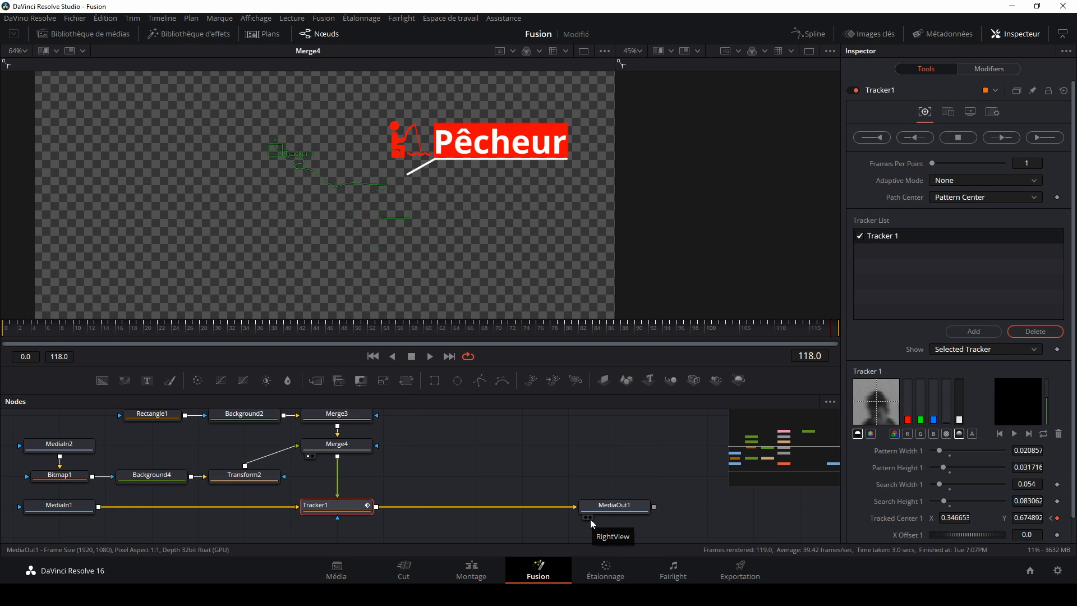
pyautogui.click(590, 517)
pyautogui.moveTo(615, 243); pyautogui.dragTo(389, 243)
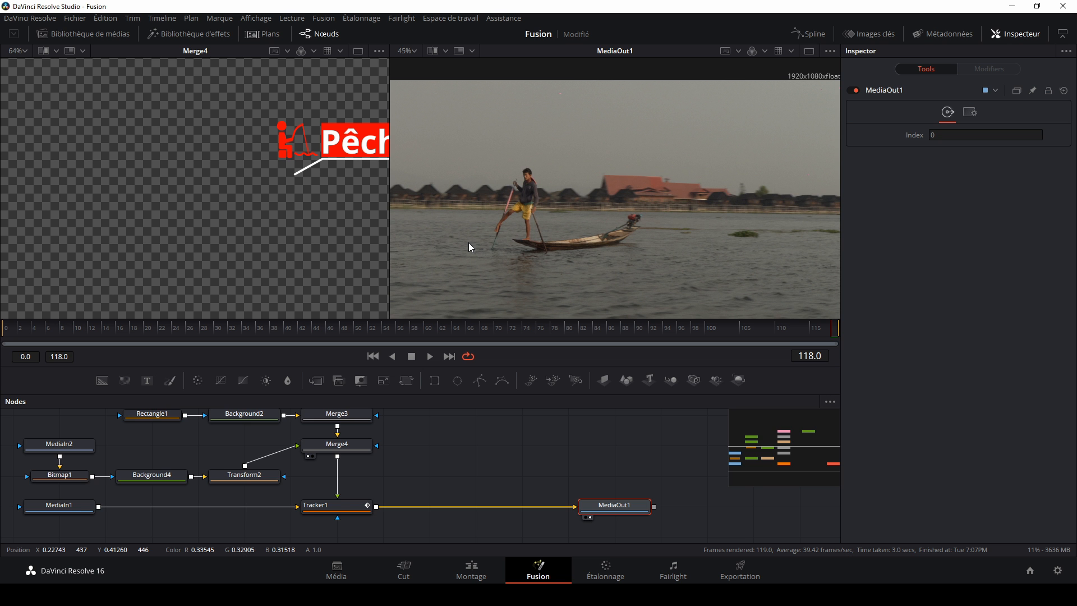
# Set Tracker1's operation to Match Move and play the composition to check that the callout follows the fisherman
pyautogui.click(341, 510)
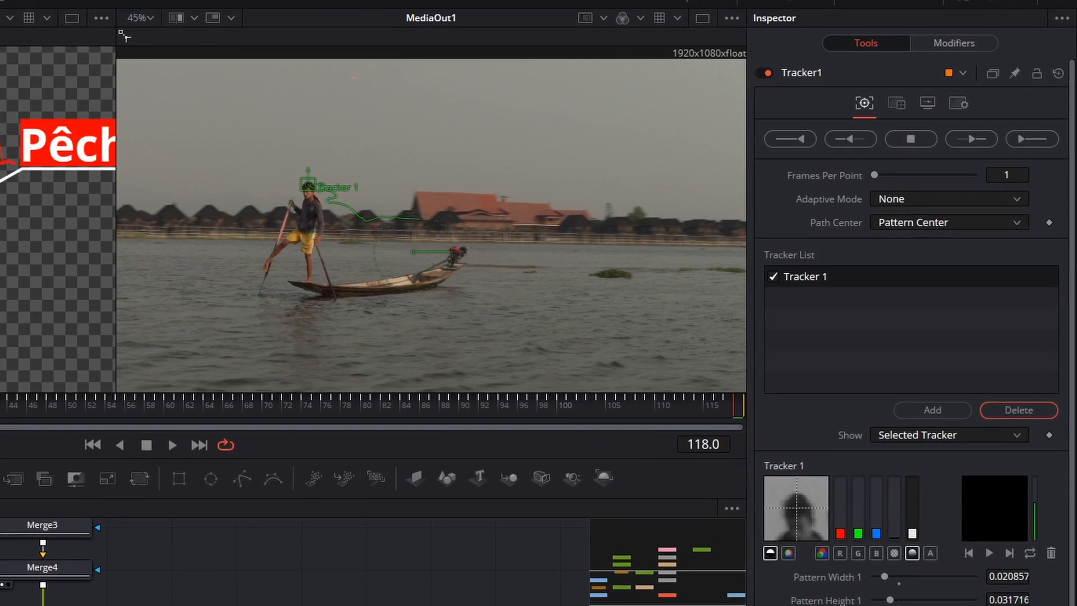
pyautogui.click(877, 115)
pyautogui.click(887, 134)
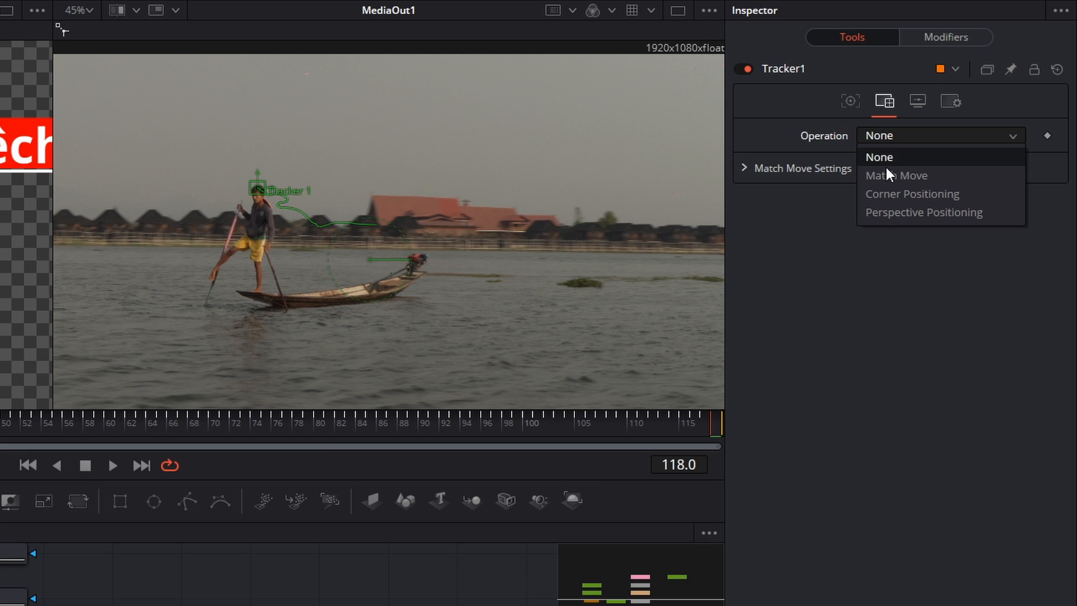
pyautogui.click(885, 175)
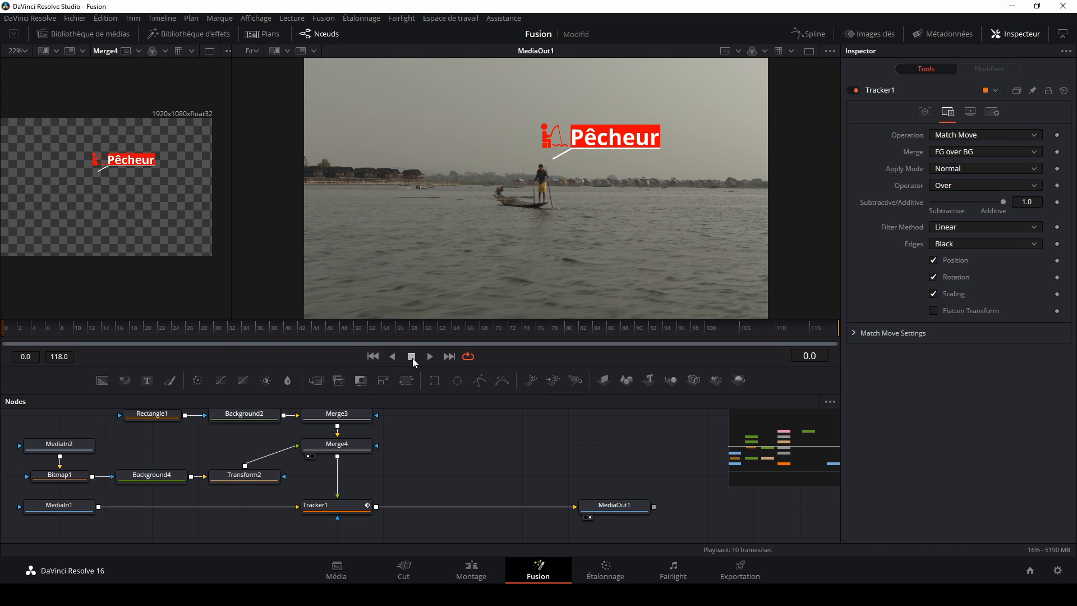
pyautogui.click(430, 355)
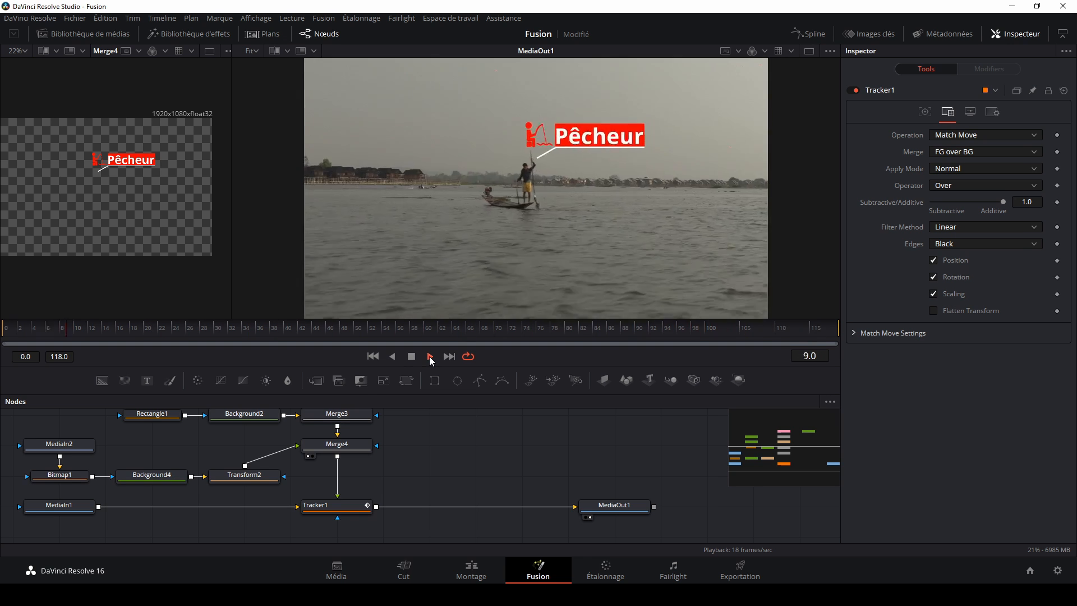
pyautogui.click(429, 356)
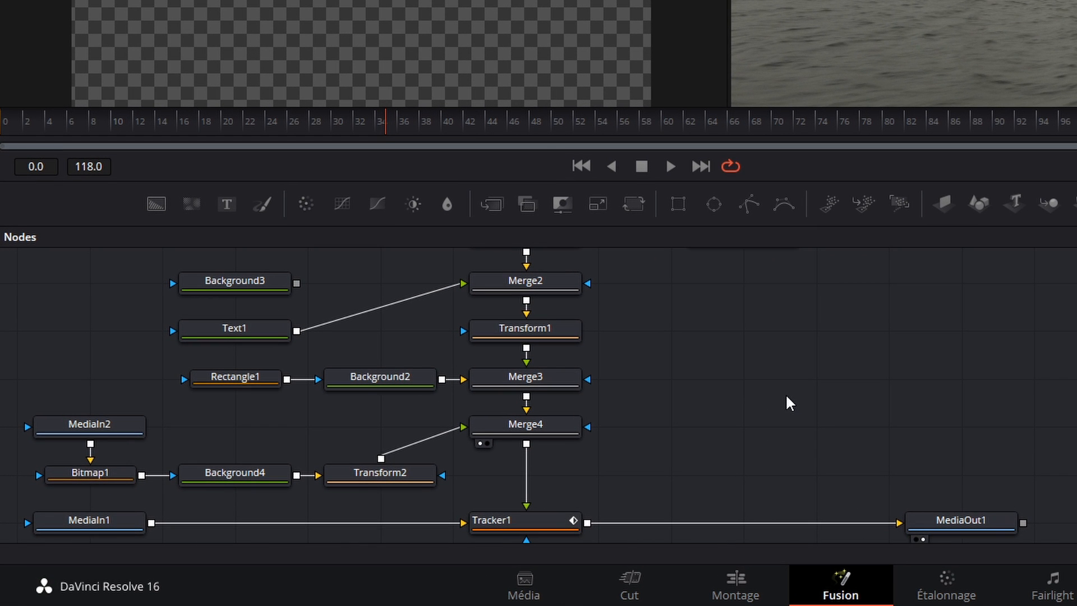
# Try out the Write On start value on Text1 to preview the letter reveal, and return it to 0.0
pyautogui.click(230, 340)
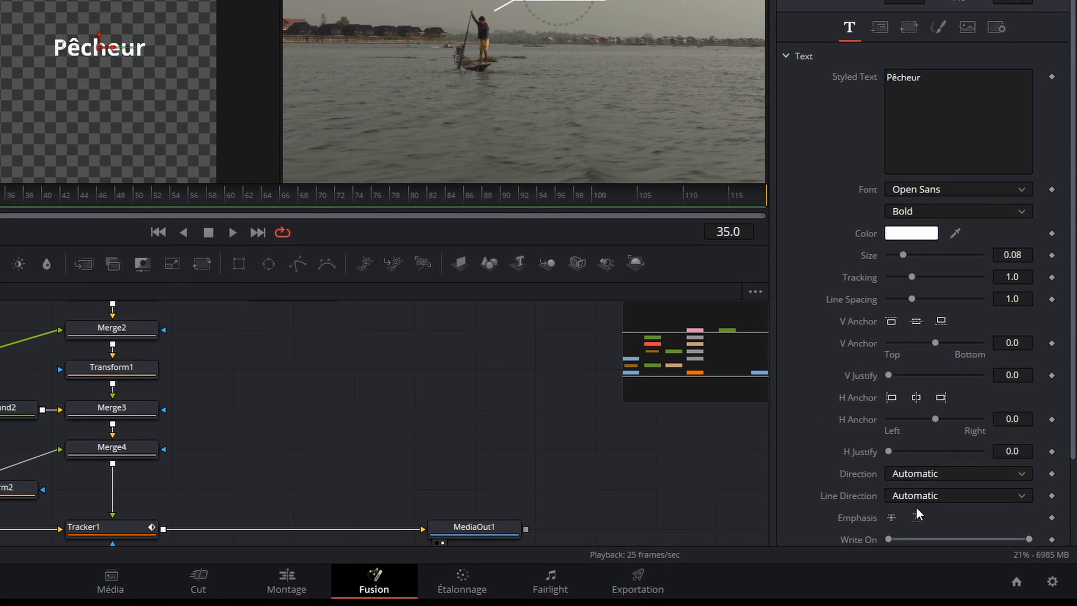
pyautogui.scroll(-3, 875, 530)
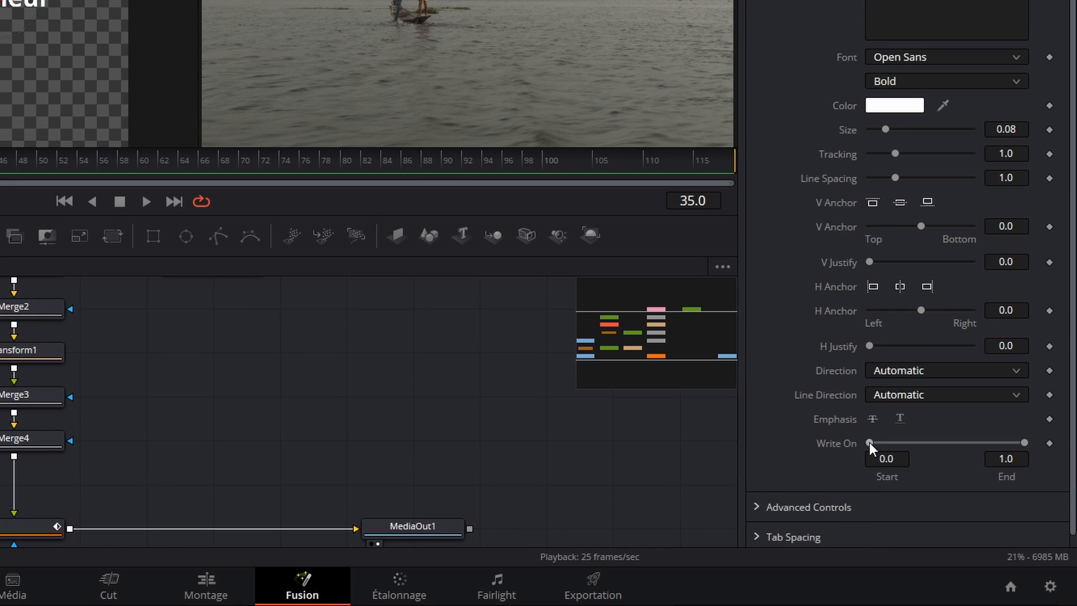
pyautogui.moveTo(869, 443); pyautogui.dragTo(899, 450)
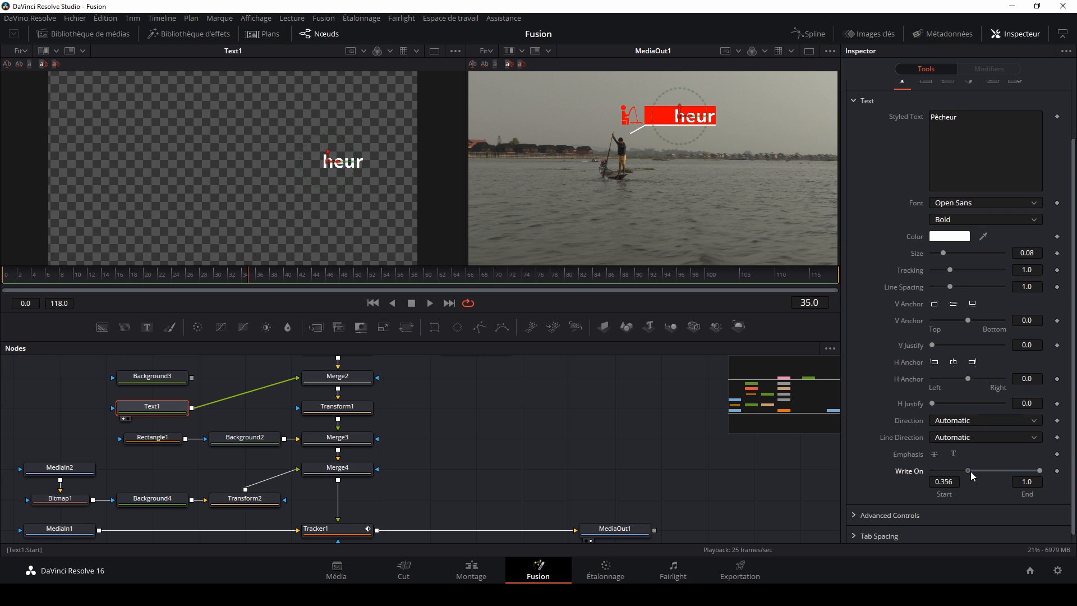
pyautogui.moveTo(951, 475); pyautogui.dragTo(1039, 473)
pyautogui.moveTo(1039, 473)
pyautogui.mouseDown()
pyautogui.moveTo(933, 472)
pyautogui.moveTo(1051, 473)
pyautogui.mouseUp()
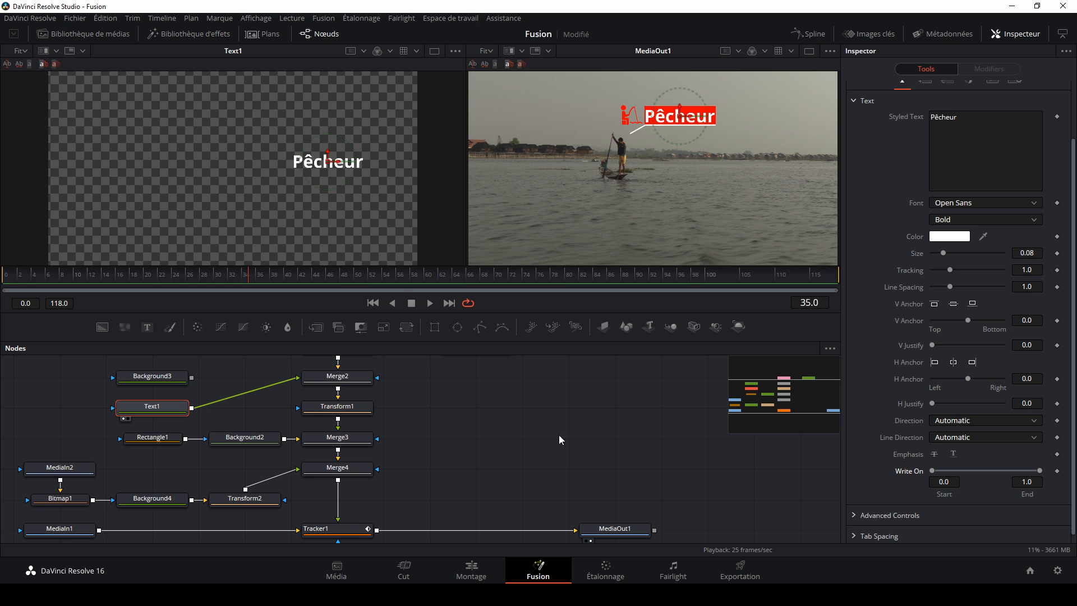
# Animate Text1's Write On end value with keyframes from 0.0 at frame 0 to 1.0 at frame 30
pyautogui.click(374, 304)
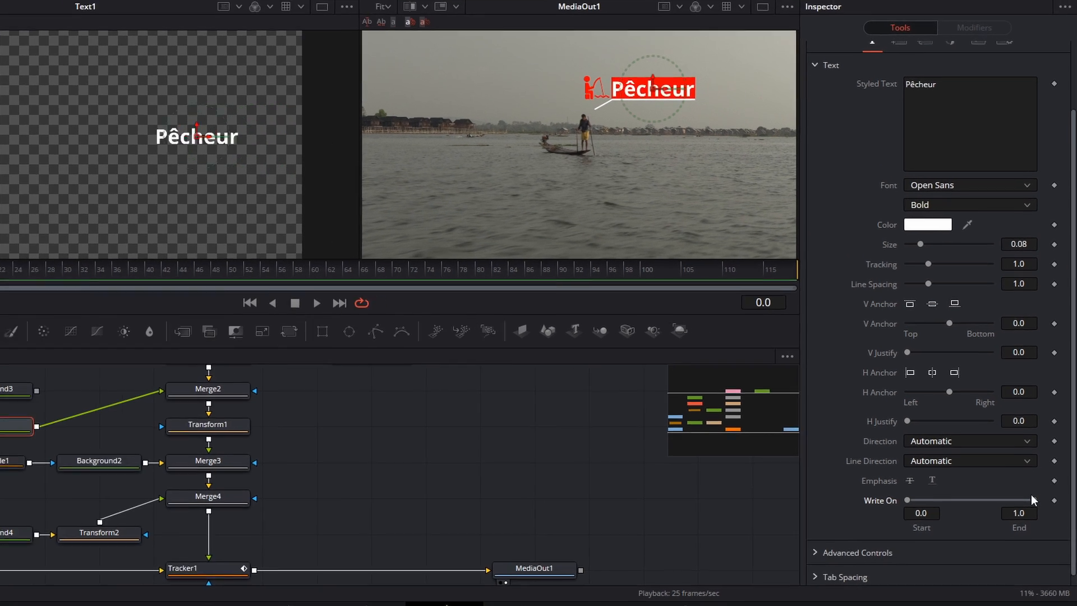
pyautogui.moveTo(1039, 470); pyautogui.dragTo(922, 465)
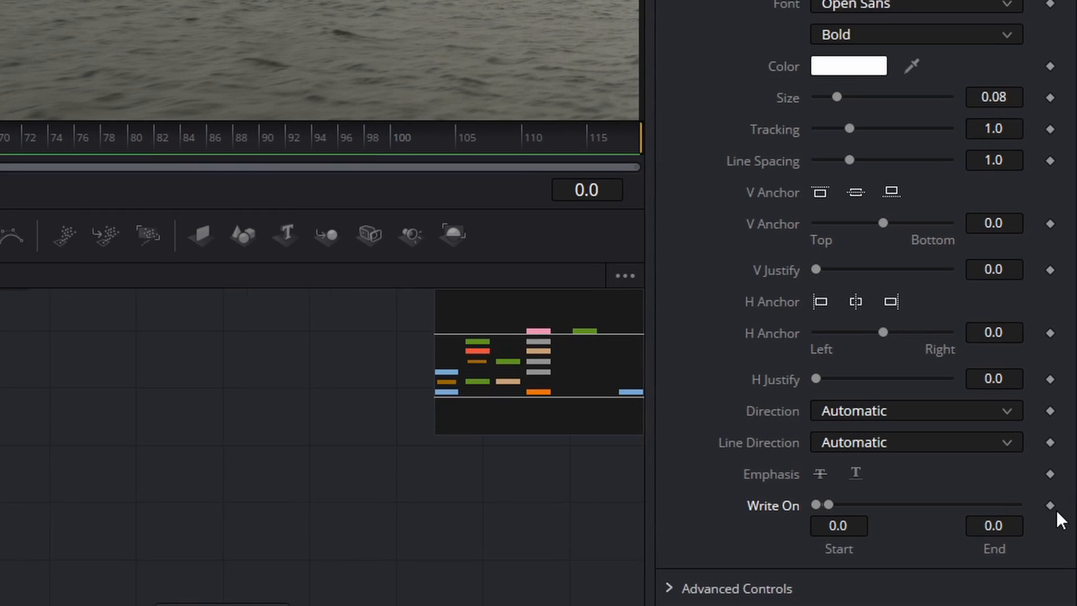
pyautogui.click(1050, 505)
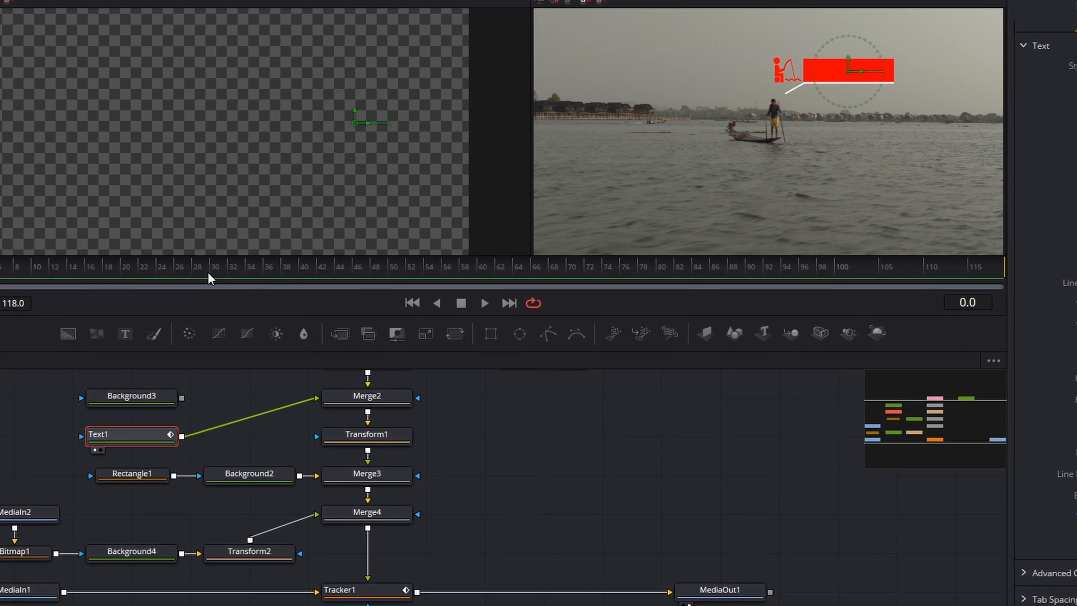
pyautogui.moveTo(205, 269); pyautogui.dragTo(209, 270)
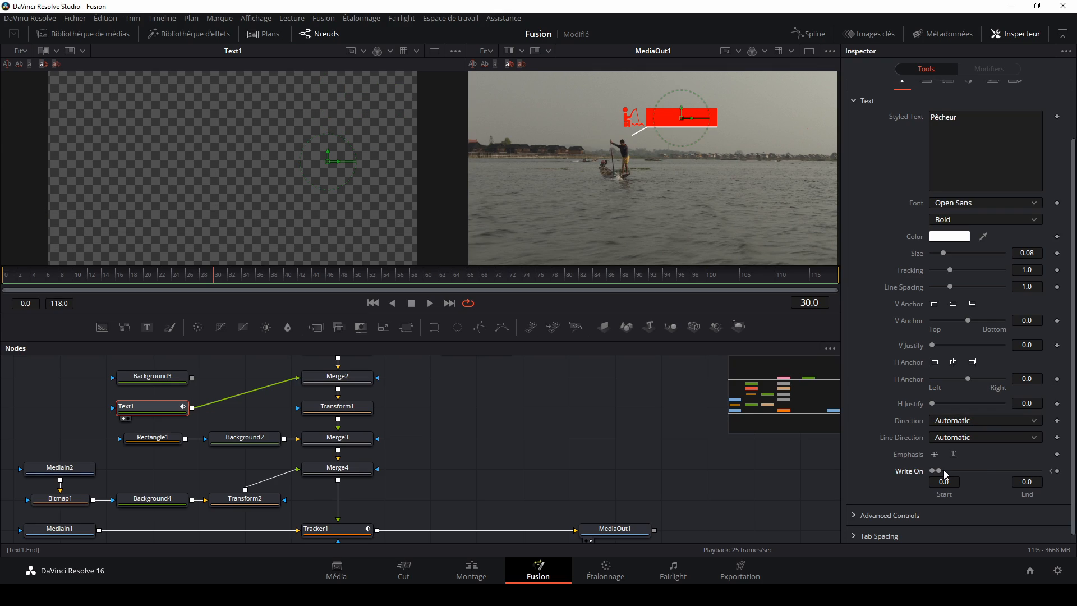
pyautogui.moveTo(943, 470); pyautogui.dragTo(1021, 492)
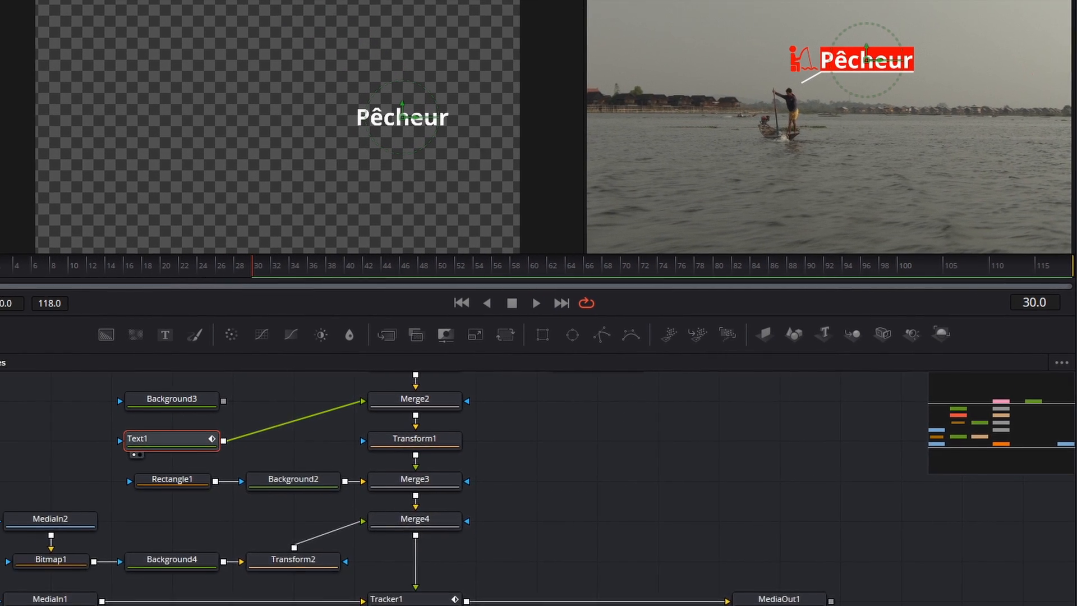
# Scrub and play the composition from its start to check the letter-by-letter reveal of the text
pyautogui.moveTo(227, 280)
pyautogui.mouseDown()
pyautogui.moveTo(1, 283)
pyautogui.moveTo(289, 274)
pyautogui.moveTo(14, 286)
pyautogui.moveTo(79, 287)
pyautogui.mouseUp()
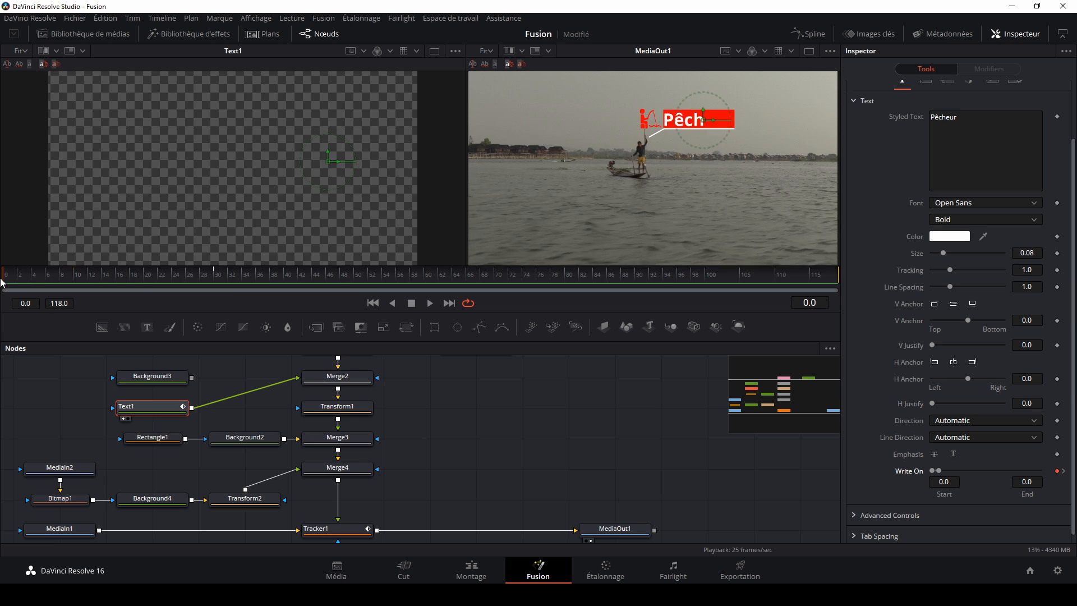
pyautogui.click(373, 302)
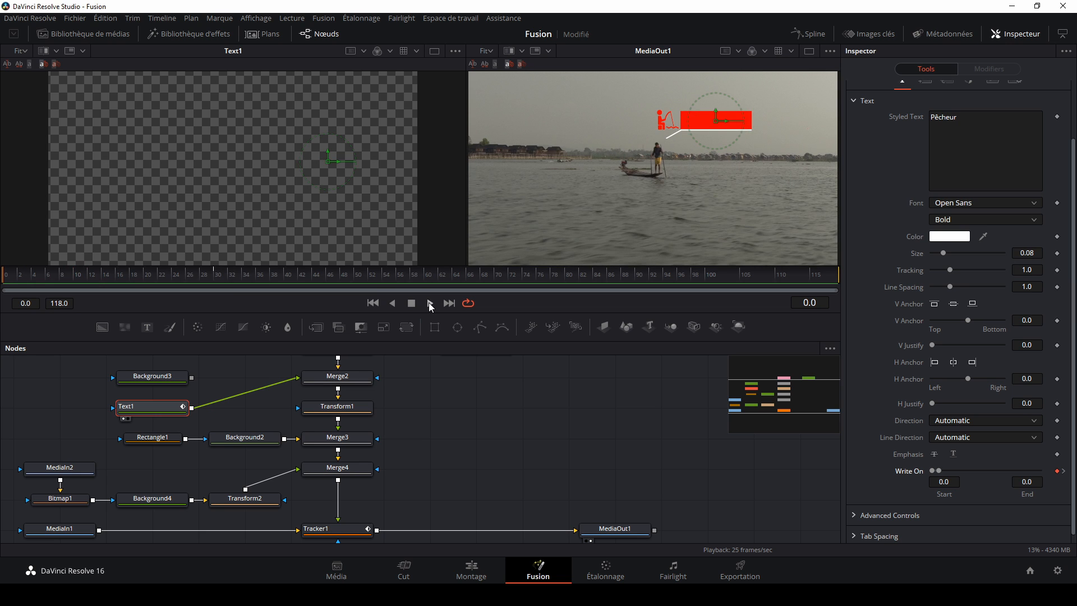
pyautogui.click(430, 303)
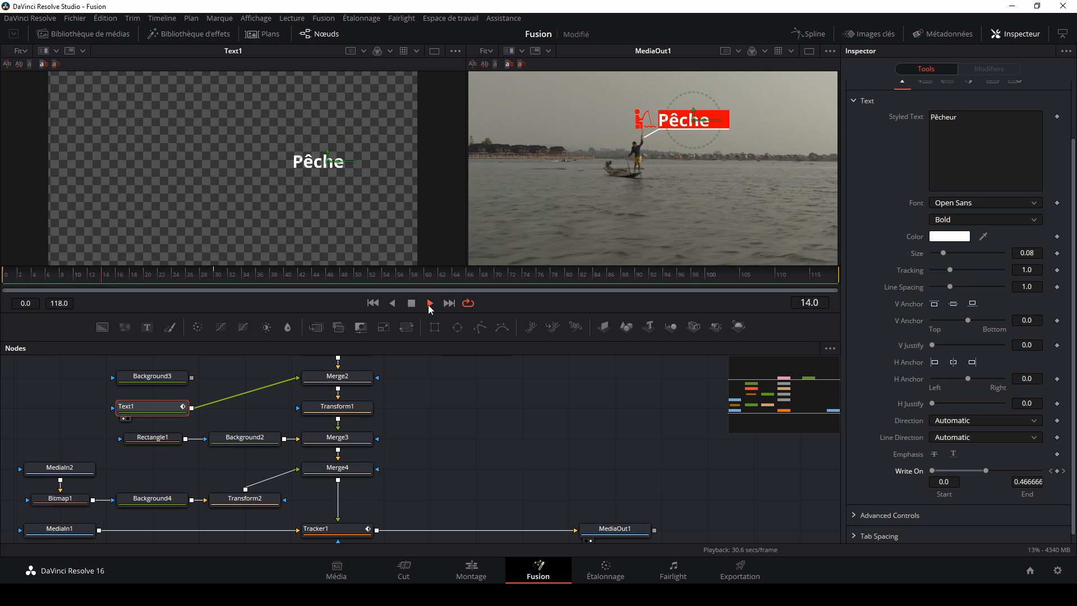
pyautogui.click(411, 302)
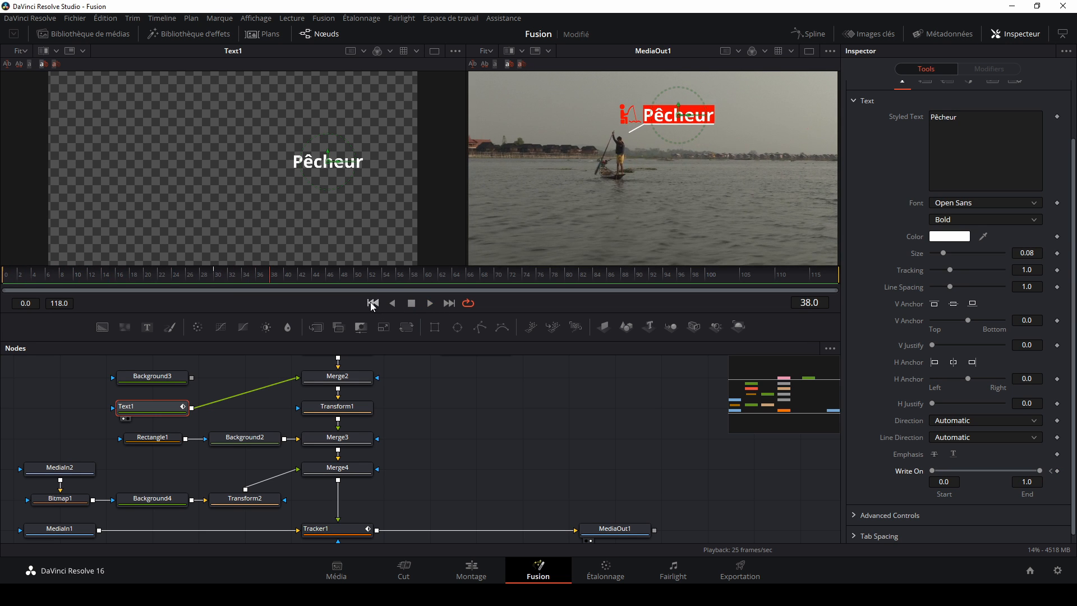
# Return to frame 0, show Paint1 in the first viewer and select the node for editing
pyautogui.click(373, 303)
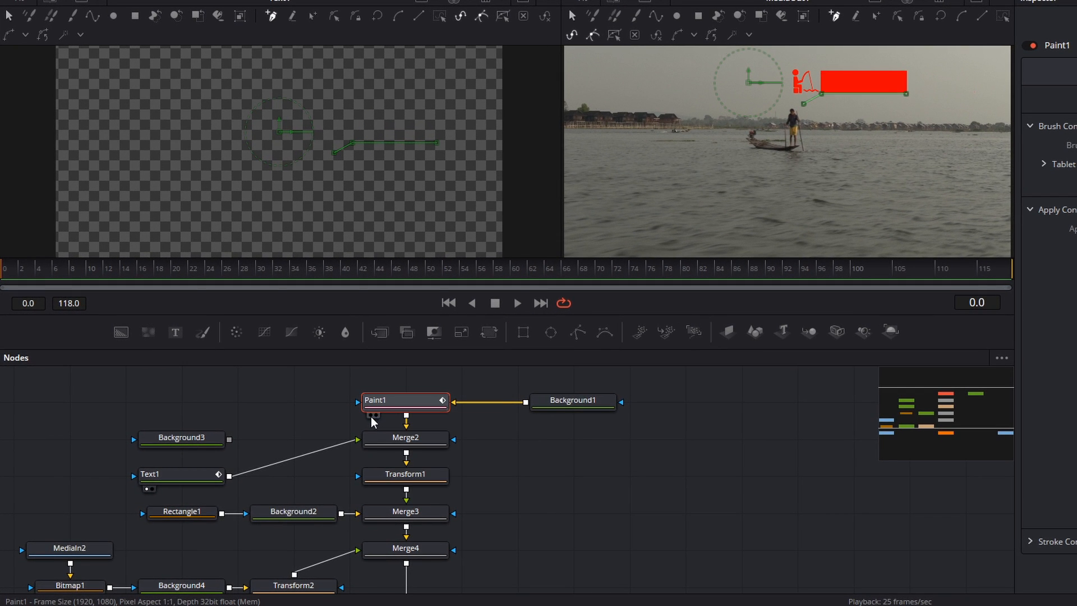
pyautogui.click(371, 415)
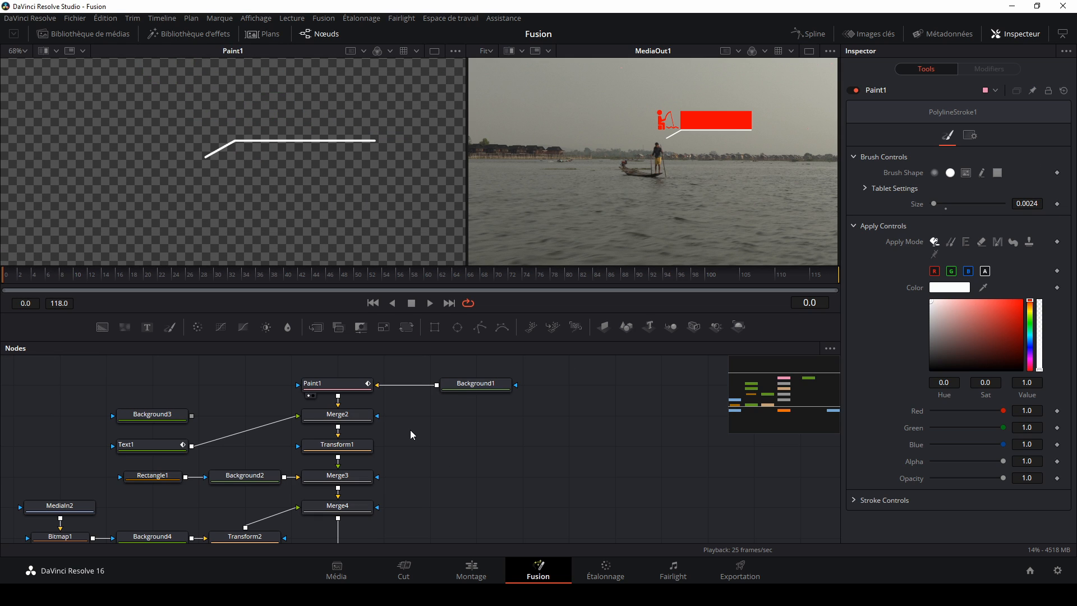
pyautogui.click(336, 383)
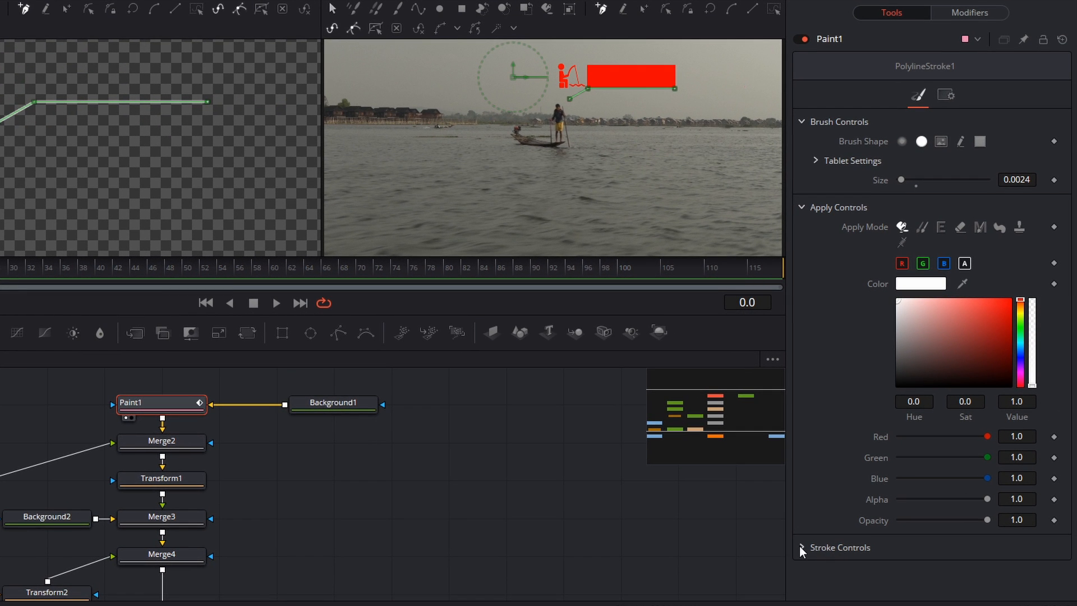
# In Paint1's stroke controls, keyframe the Write On start value from 1.0 at frame 0 to 0.0 at frame 30
pyautogui.click(801, 547)
pyautogui.scroll(-3, 912, 446)
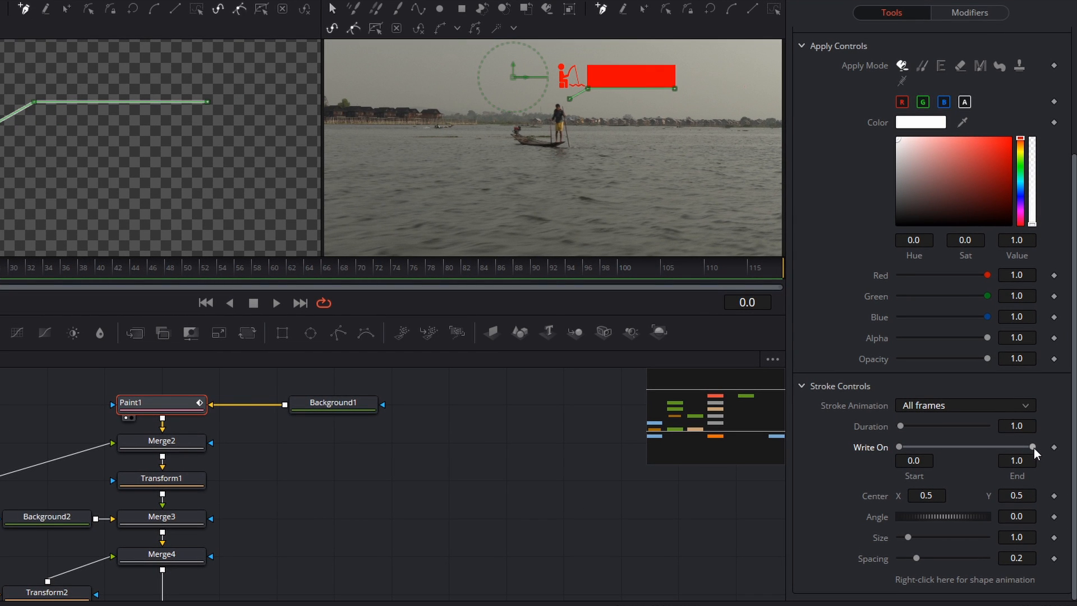
pyautogui.moveTo(899, 446); pyautogui.dragTo(1038, 450)
pyautogui.click(1055, 447)
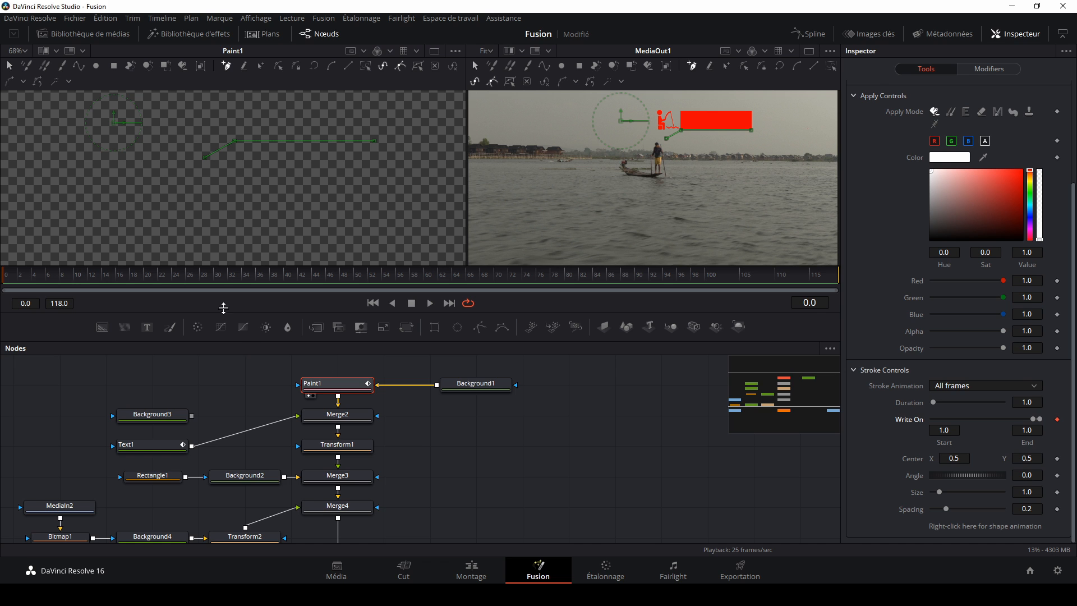
pyautogui.click(209, 274)
pyautogui.moveTo(231, 269); pyautogui.dragTo(249, 272)
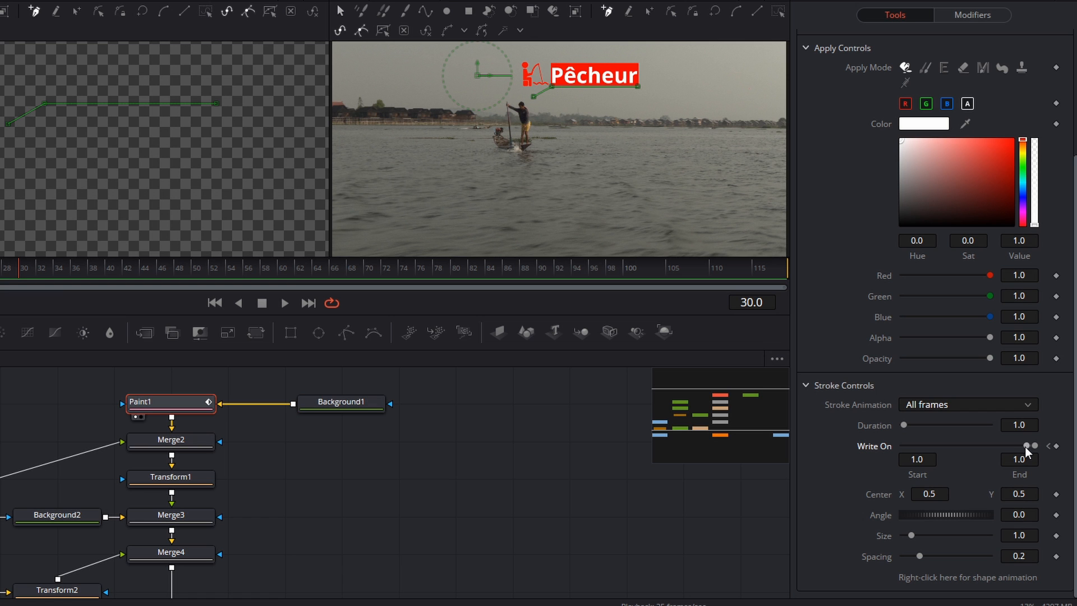
pyautogui.moveTo(1025, 447); pyautogui.dragTo(867, 446)
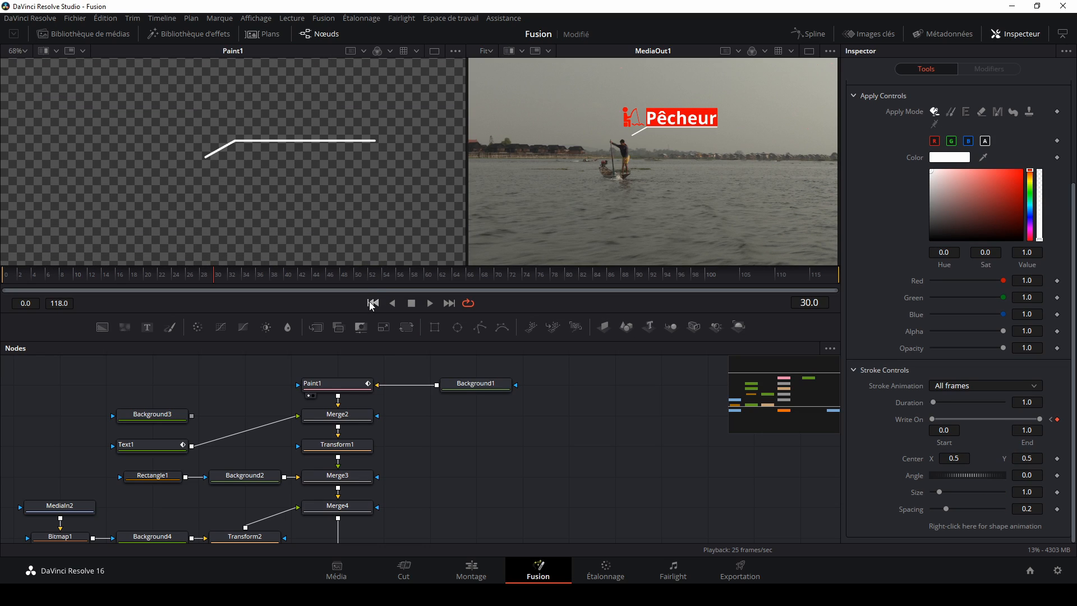
# Play the composition from the start to check that the white line draws on with the text
pyautogui.click(372, 303)
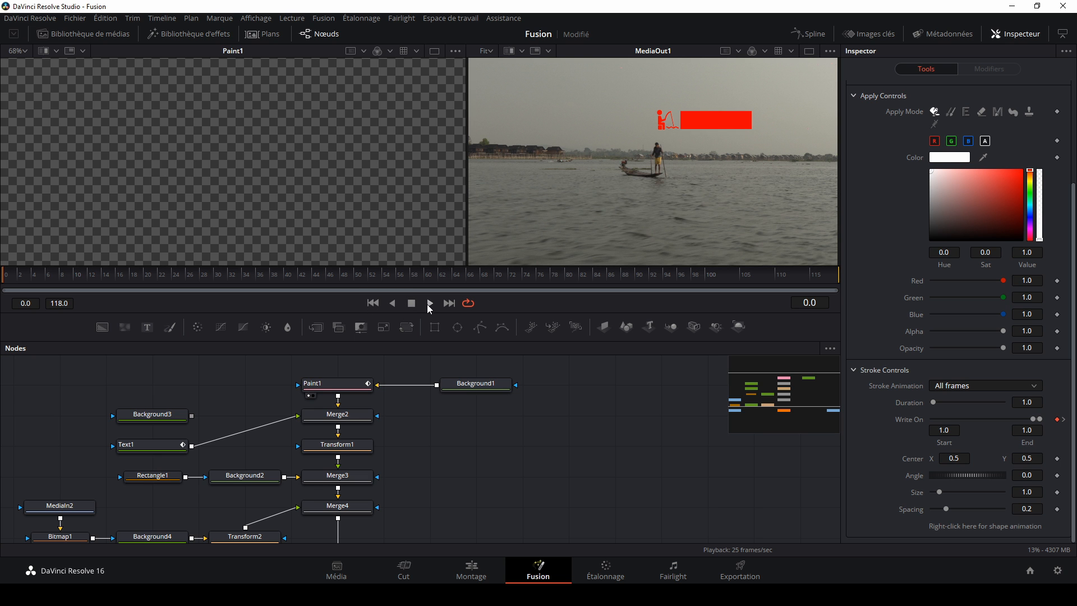
pyautogui.click(429, 303)
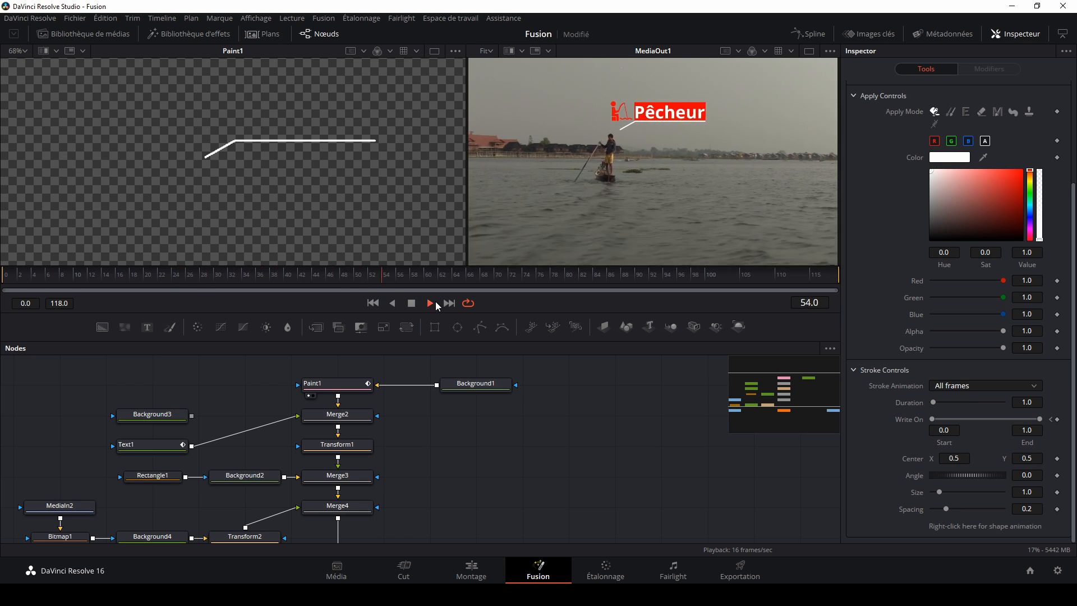
pyautogui.click(435, 302)
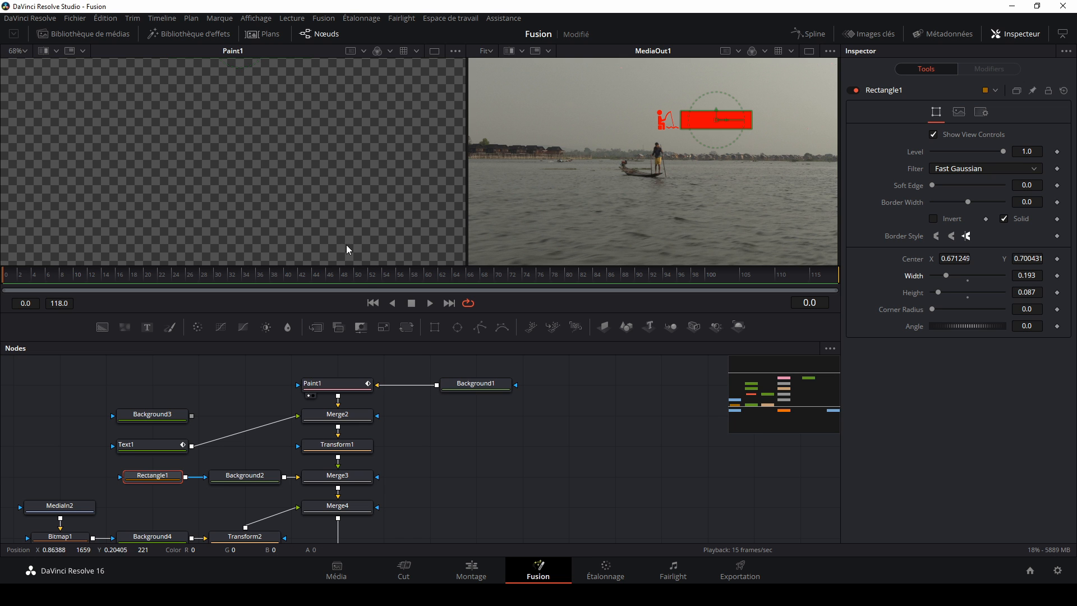
# Animate Rectangle1's width and height from 0.0 at frame 0 to 0.193 and 0.087 at frame 30, and play the result
pyautogui.click(217, 275)
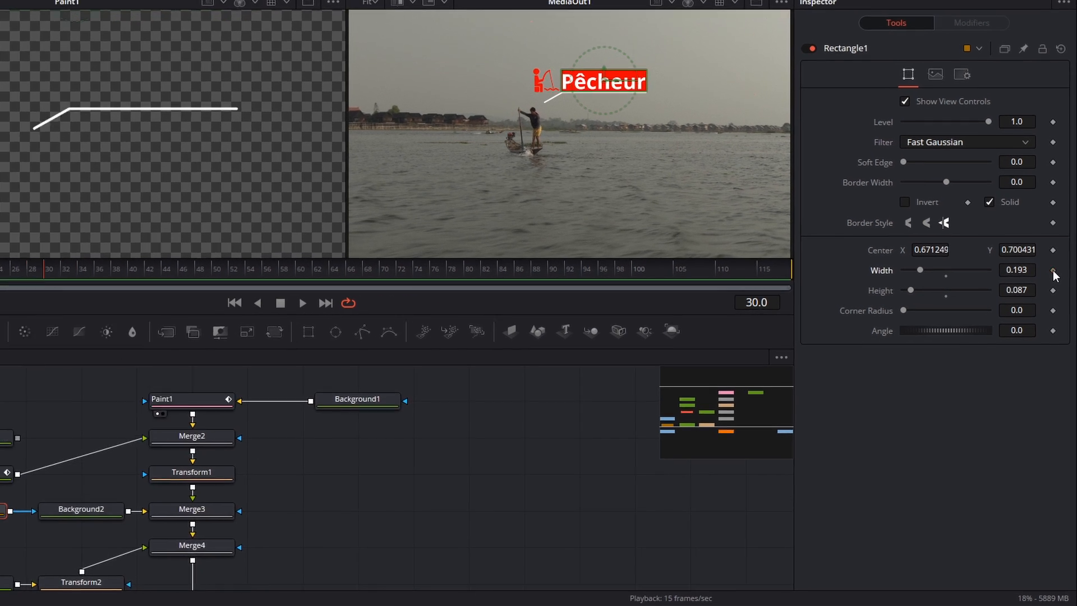
pyautogui.click(1057, 275)
pyautogui.click(1049, 289)
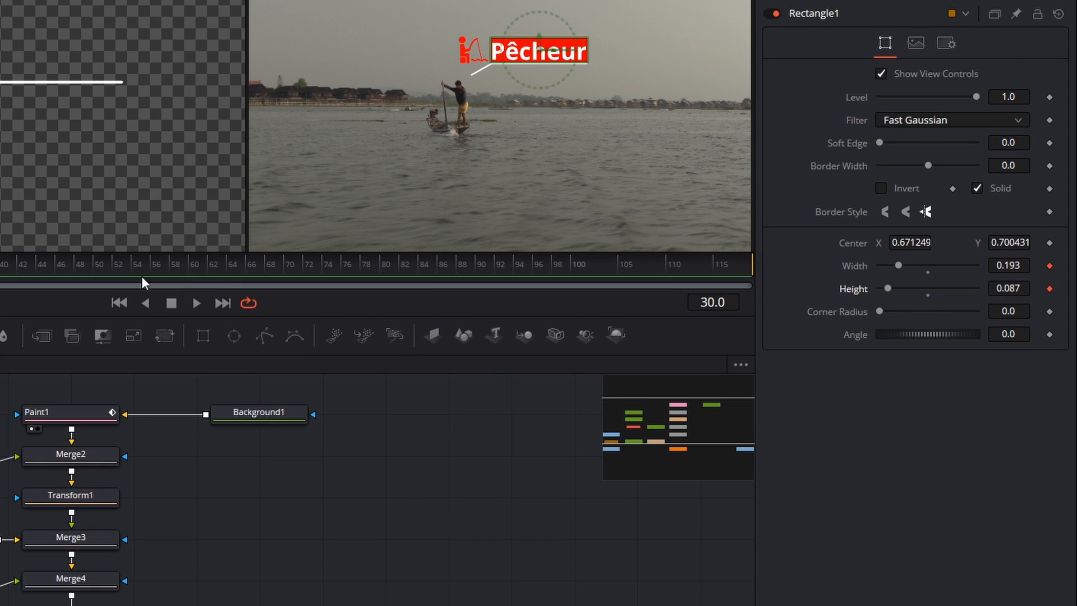
pyautogui.click(188, 281)
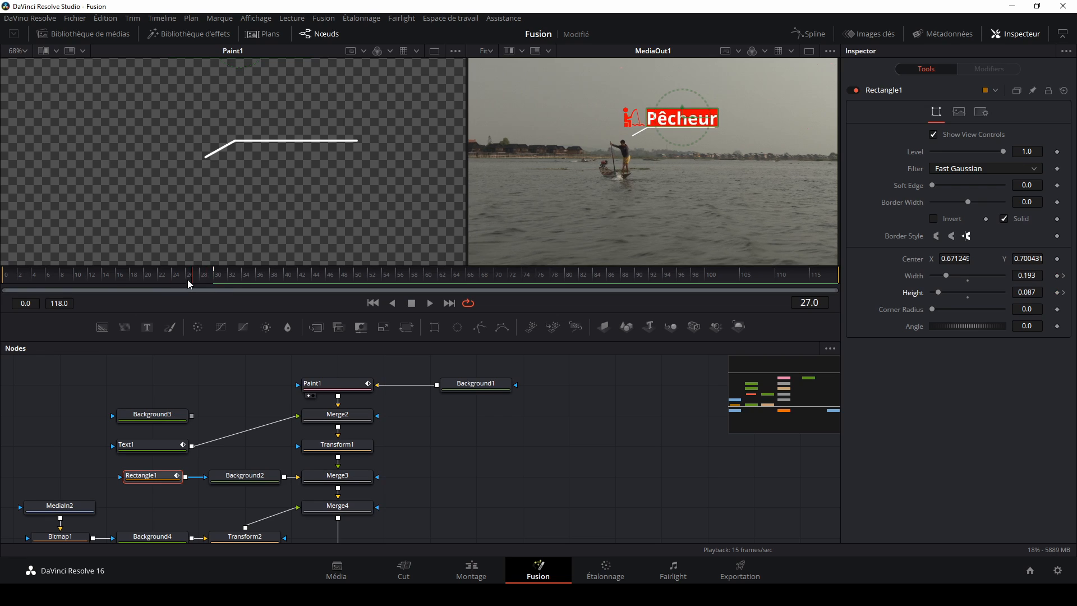
pyautogui.moveTo(187, 280); pyautogui.dragTo(3, 281)
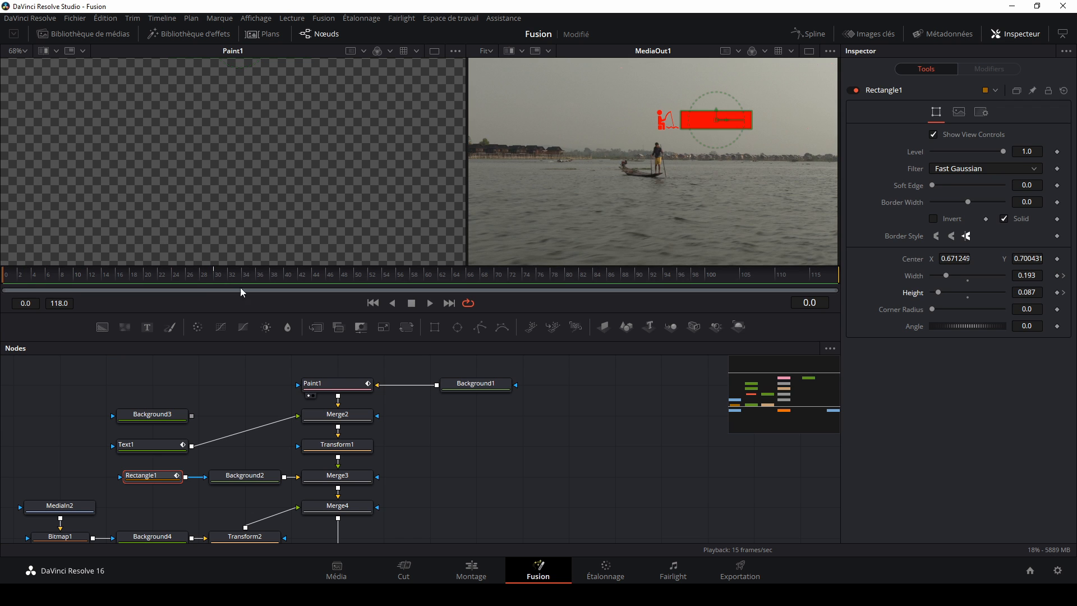
pyautogui.moveTo(947, 275); pyautogui.dragTo(906, 290)
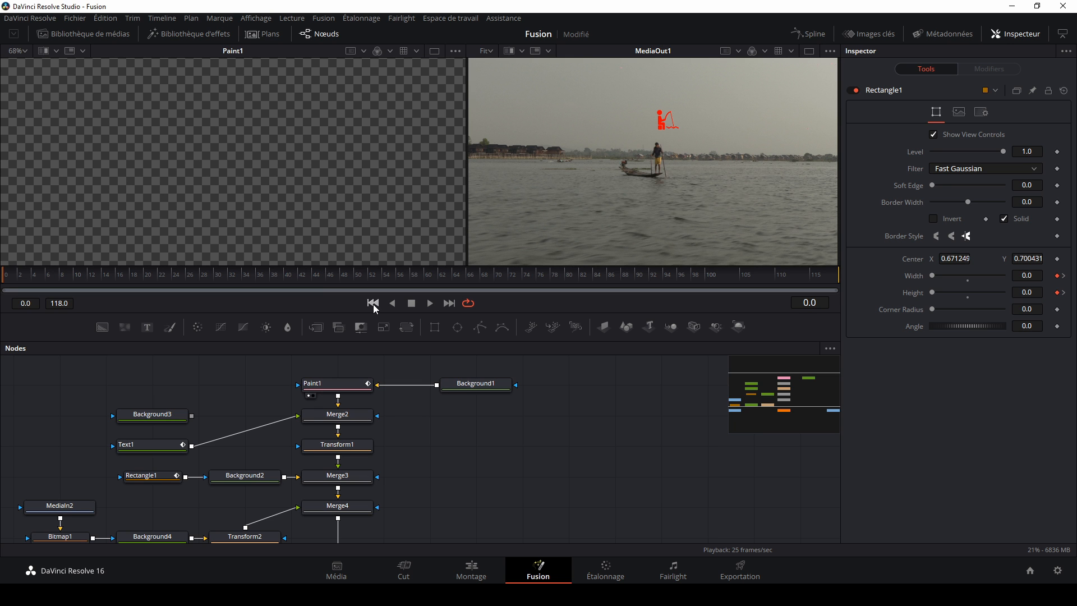
pyautogui.press('space')
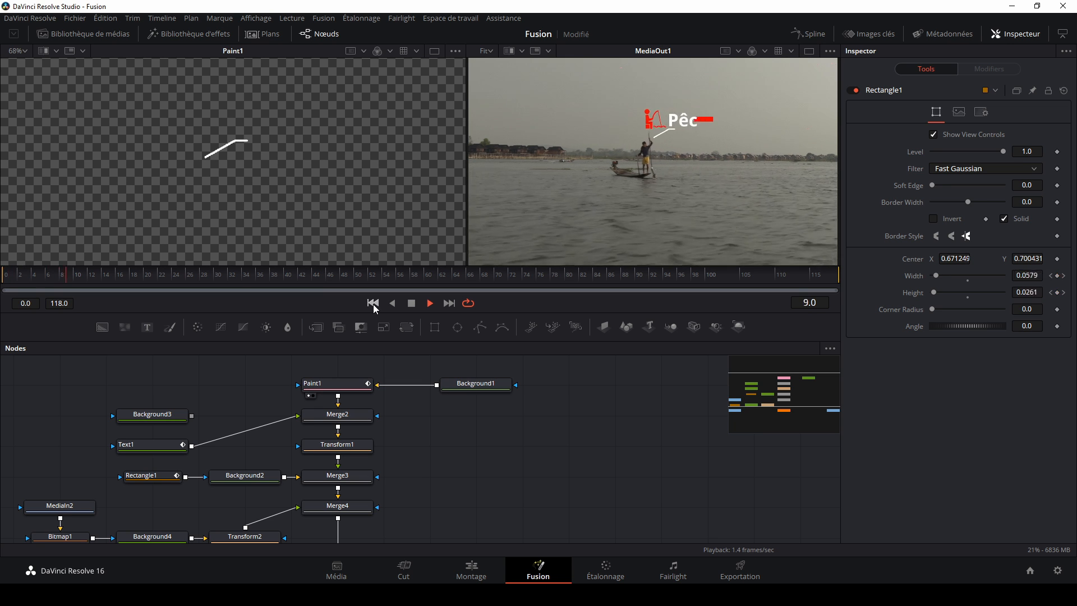
pyautogui.press('space')
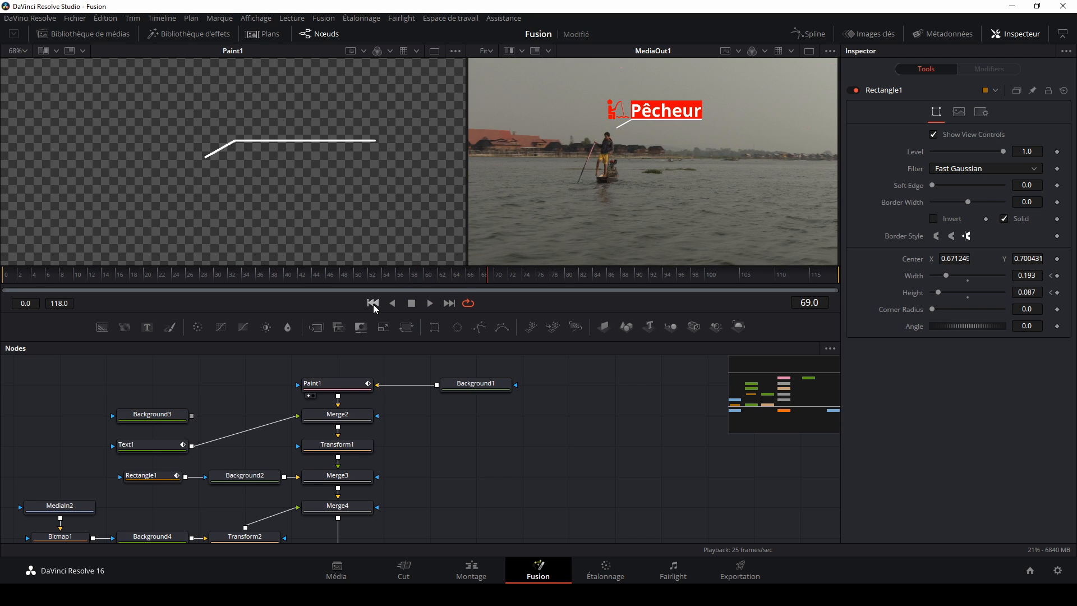
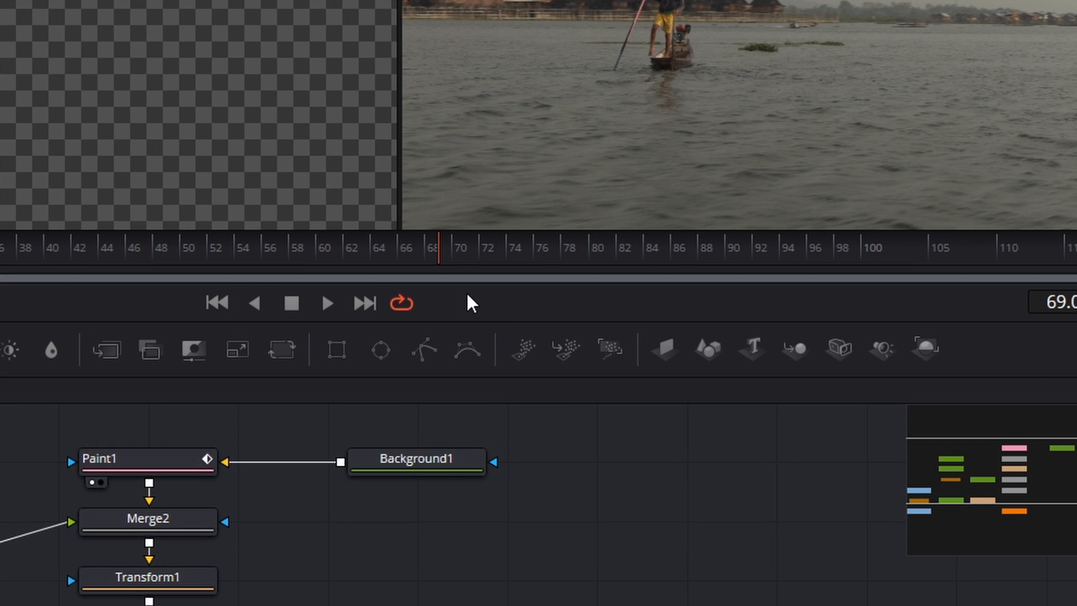
# Turn off High Quality and Motion Blur in the playback options to lighten the preview
pyautogui.rightClick(463, 297)
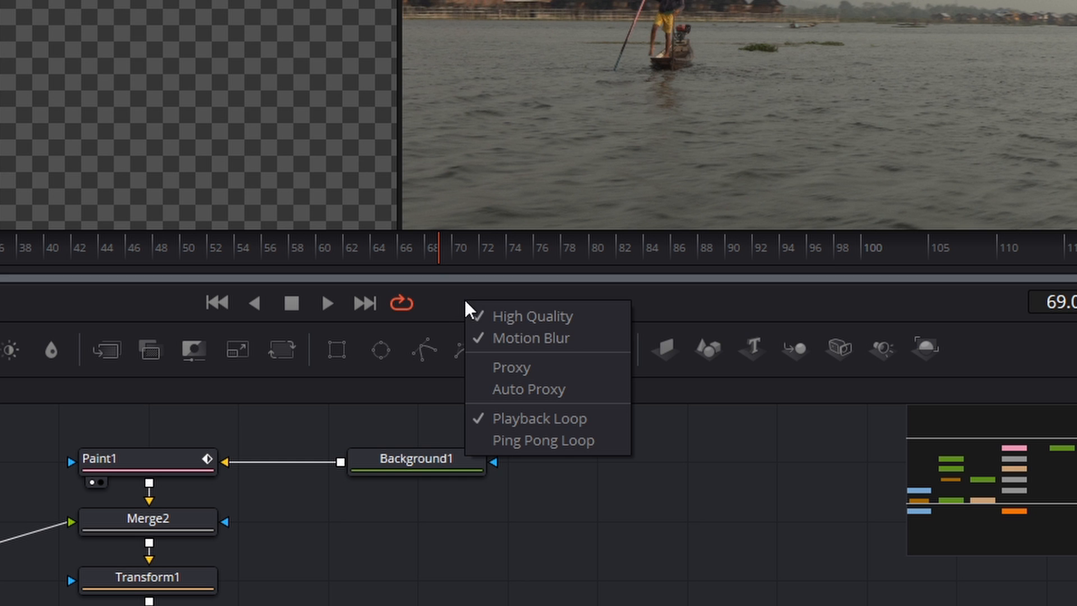
pyautogui.click(512, 316)
pyautogui.rightClick(493, 297)
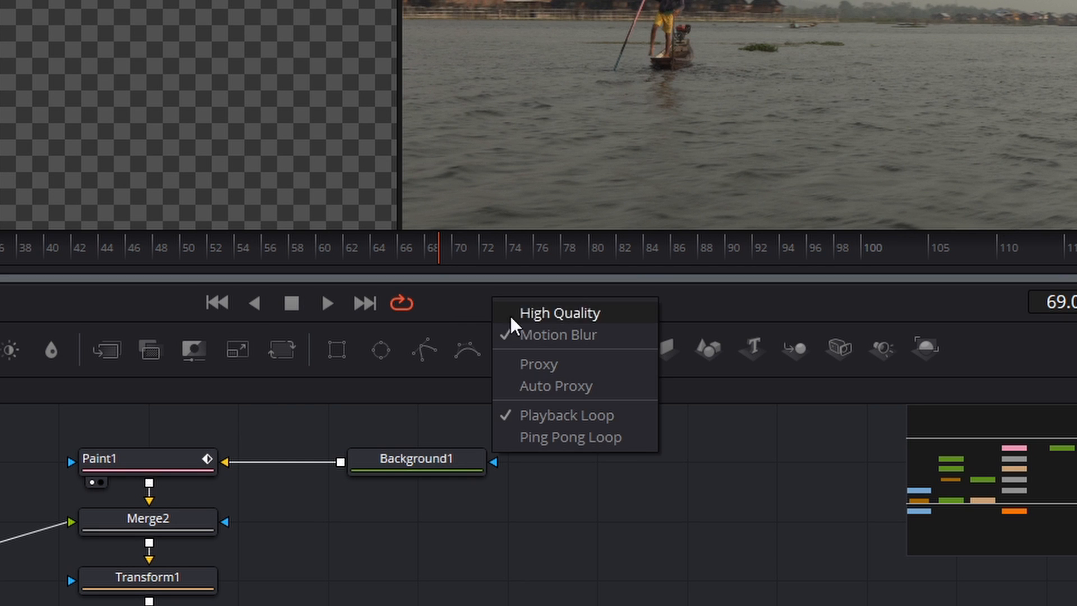
pyautogui.click(532, 335)
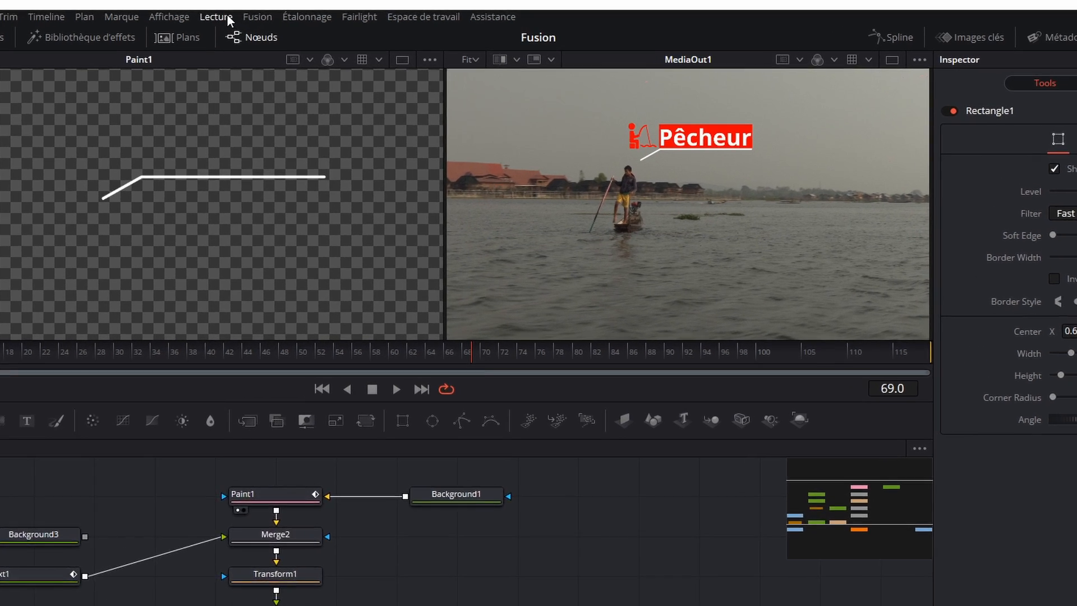
# Set the playback proxy mode to Half Resolution
pyautogui.click(297, 18)
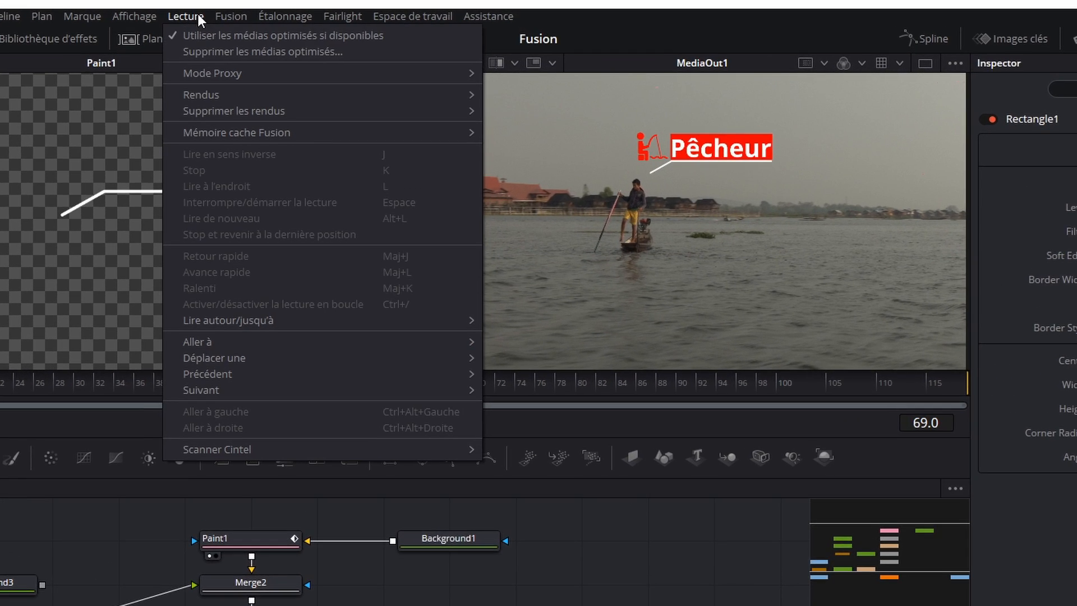
pyautogui.moveTo(198, 69)
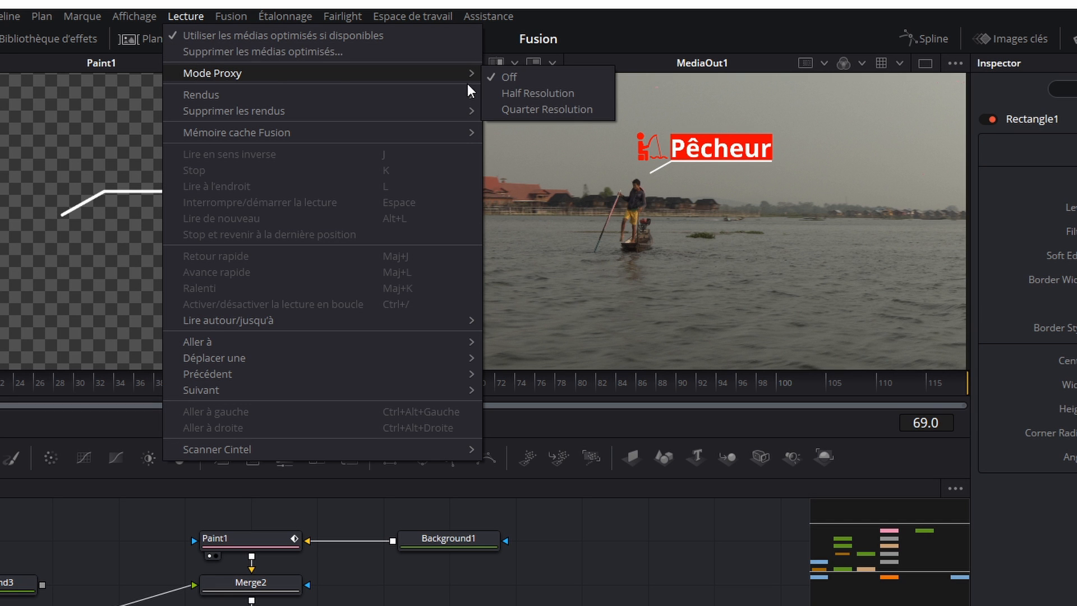
pyautogui.click(532, 94)
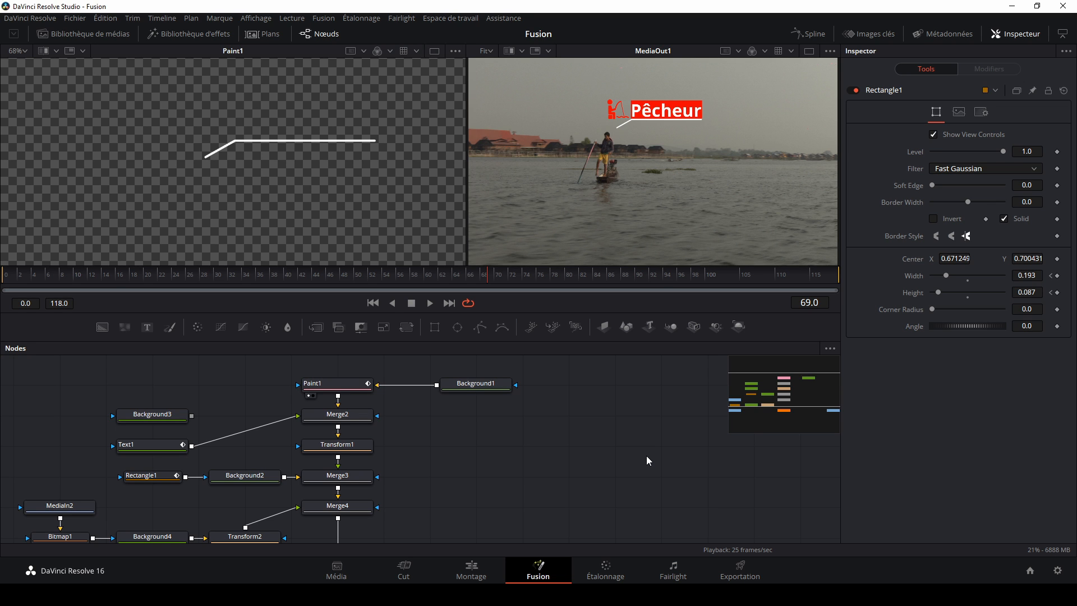
# Enlarge the node area to show the whole graph and clear MediaOut1 from the second viewer
pyautogui.moveTo(535, 334); pyautogui.dragTo(534, 241)
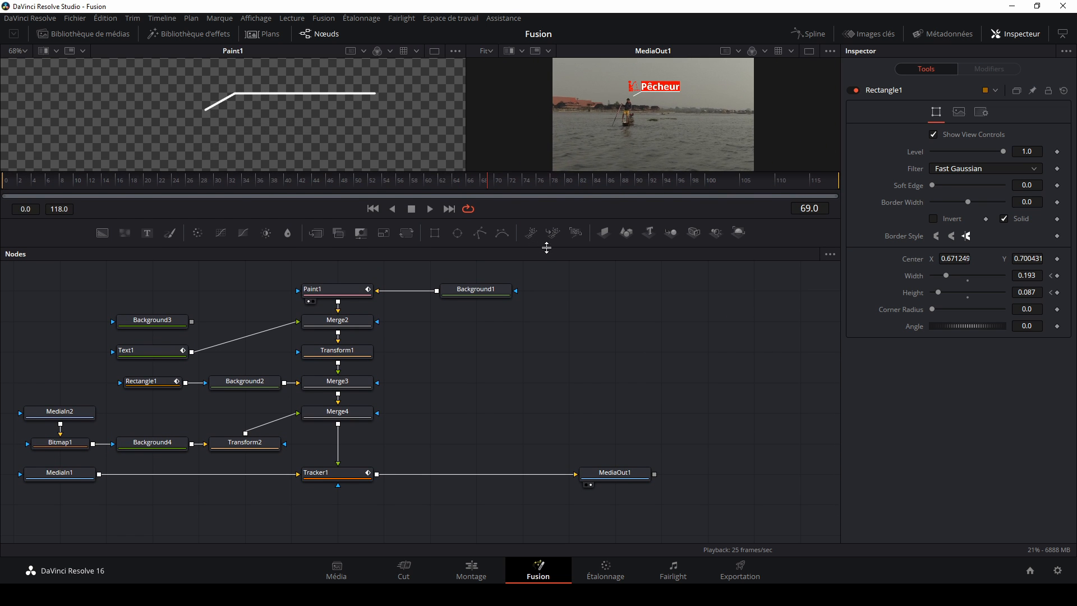
pyautogui.moveTo(740, 512); pyautogui.dragTo(56, 503)
pyautogui.click(580, 469)
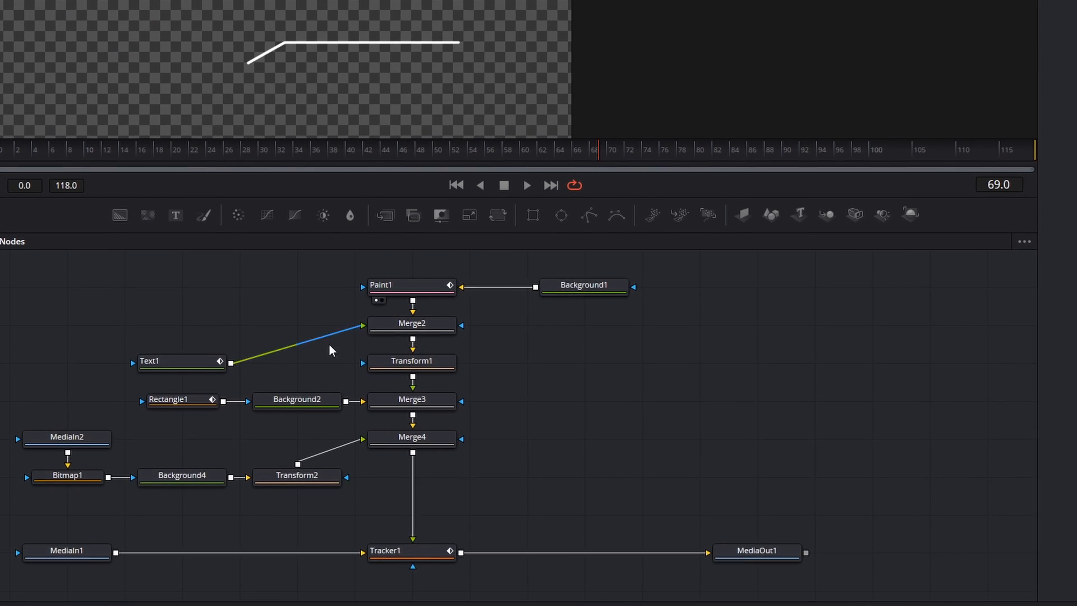
# Show Merge2 in the first viewer, align Text1 level with it, and group Paint1, Background1, Text1 and Merge2
pyautogui.click(376, 339)
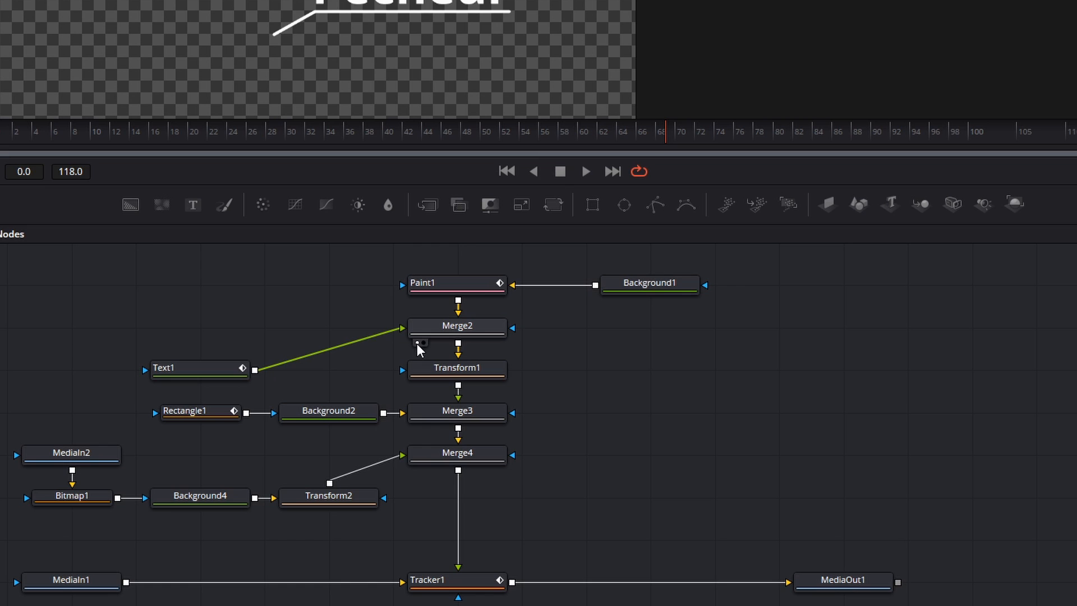
pyautogui.moveTo(182, 368); pyautogui.dragTo(198, 326)
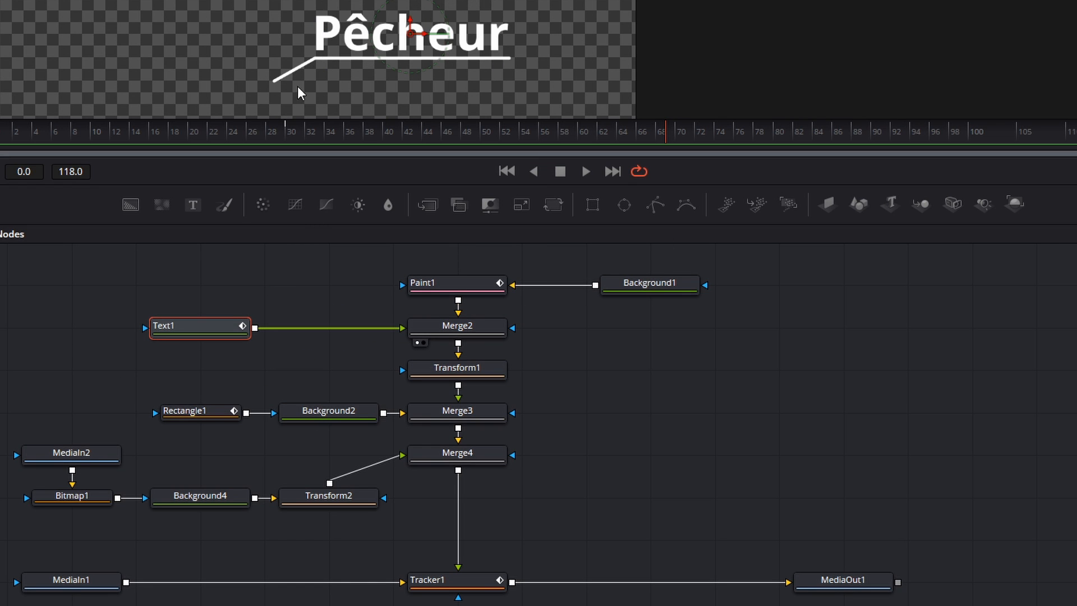
pyautogui.moveTo(803, 266)
pyautogui.mouseDown()
pyautogui.moveTo(197, 300)
pyautogui.moveTo(119, 358)
pyautogui.mouseUp()
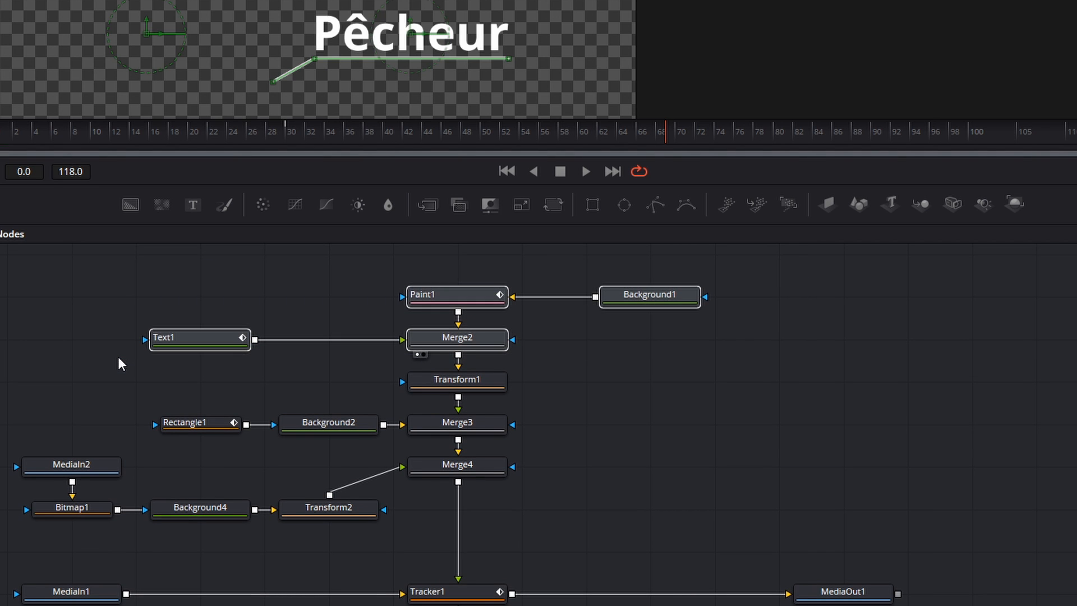
pyautogui.rightClick(467, 292)
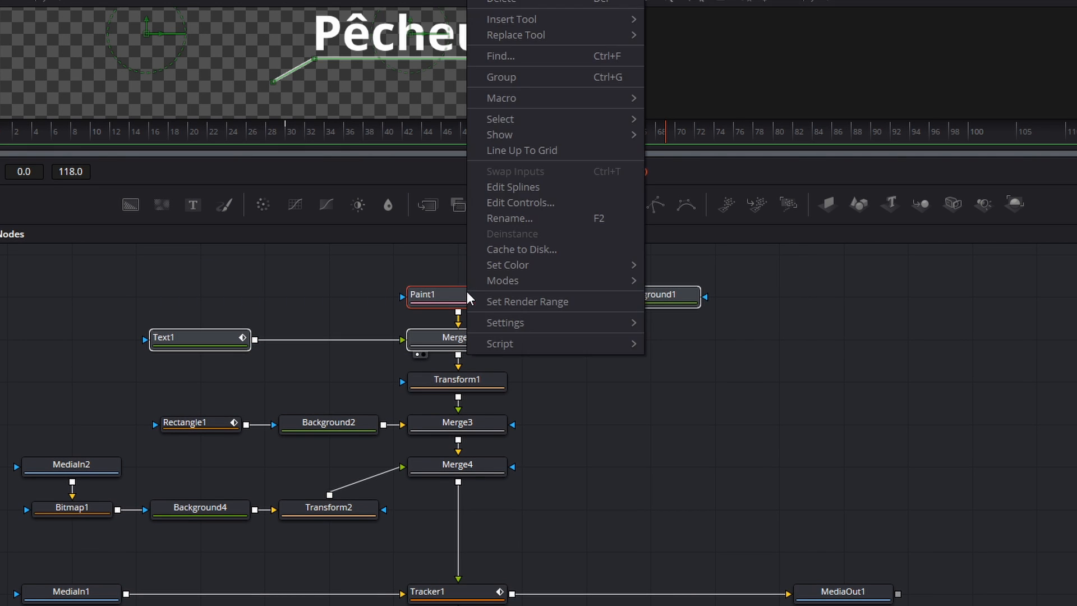
pyautogui.click(549, 78)
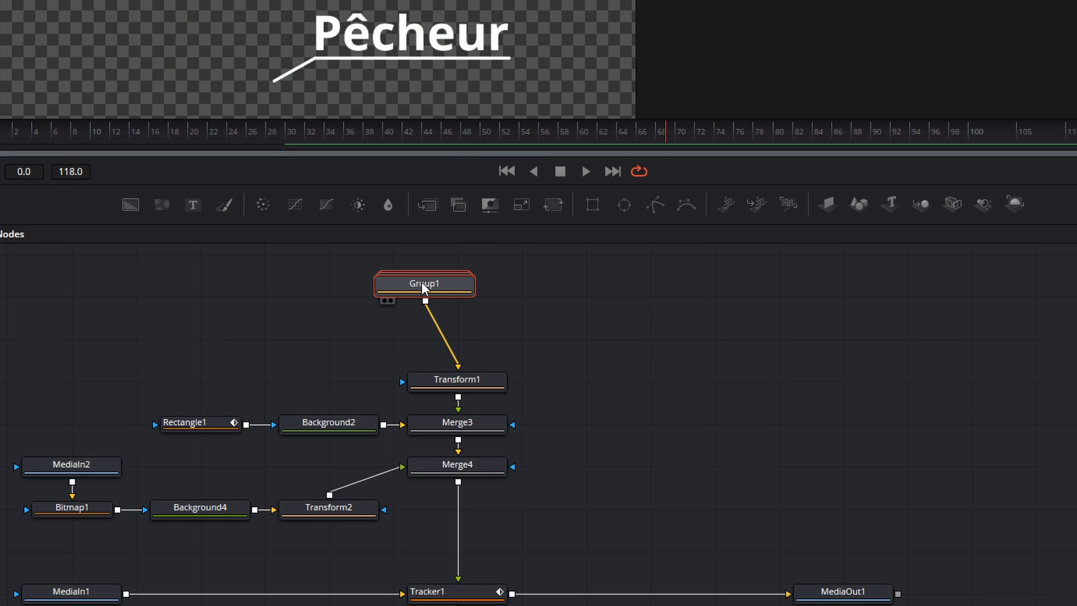
# Rename the new text and line group as Texte_ligne
pyautogui.press('F2')
pyautogui.write('Texte_ligne')
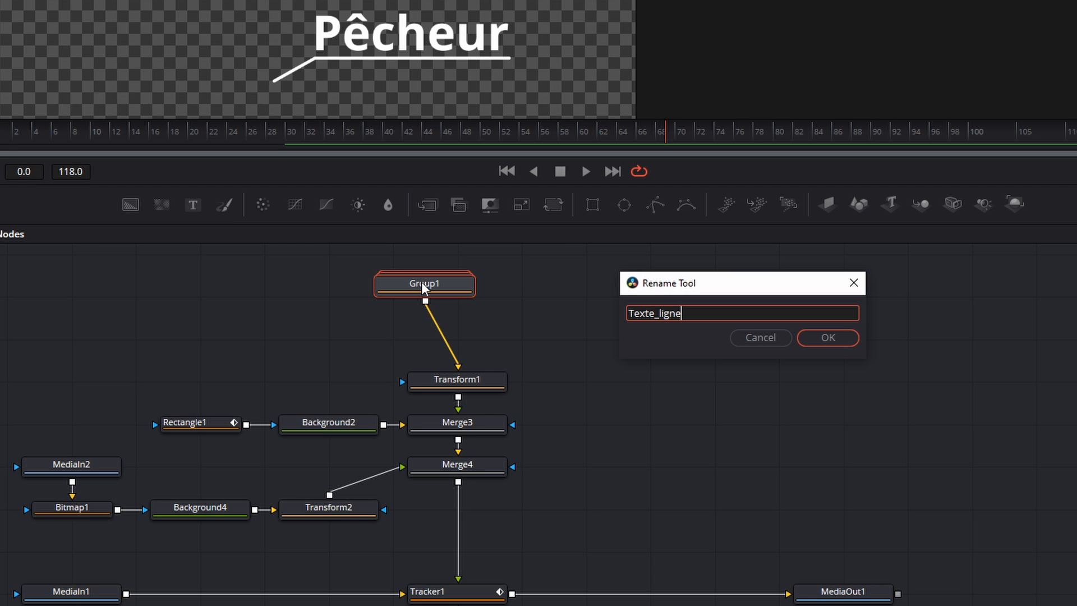
pyautogui.press('Return')
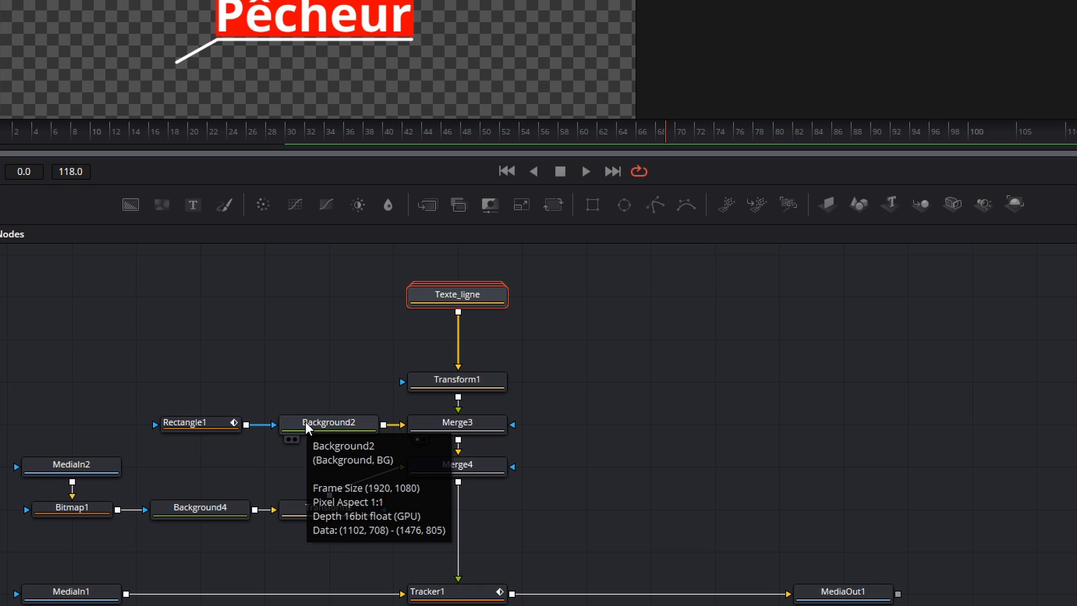
# Group Rectangle1 with Background2 and rename the group Fond_rouge
pyautogui.moveTo(136, 368); pyautogui.dragTo(356, 439)
pyautogui.rightClick(333, 422)
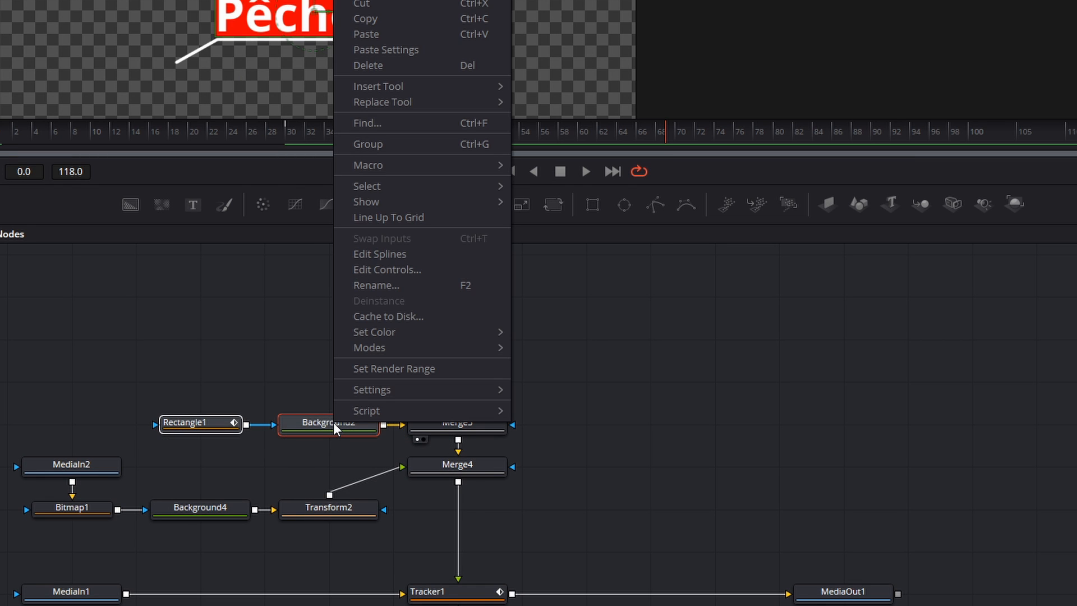
pyautogui.click(384, 145)
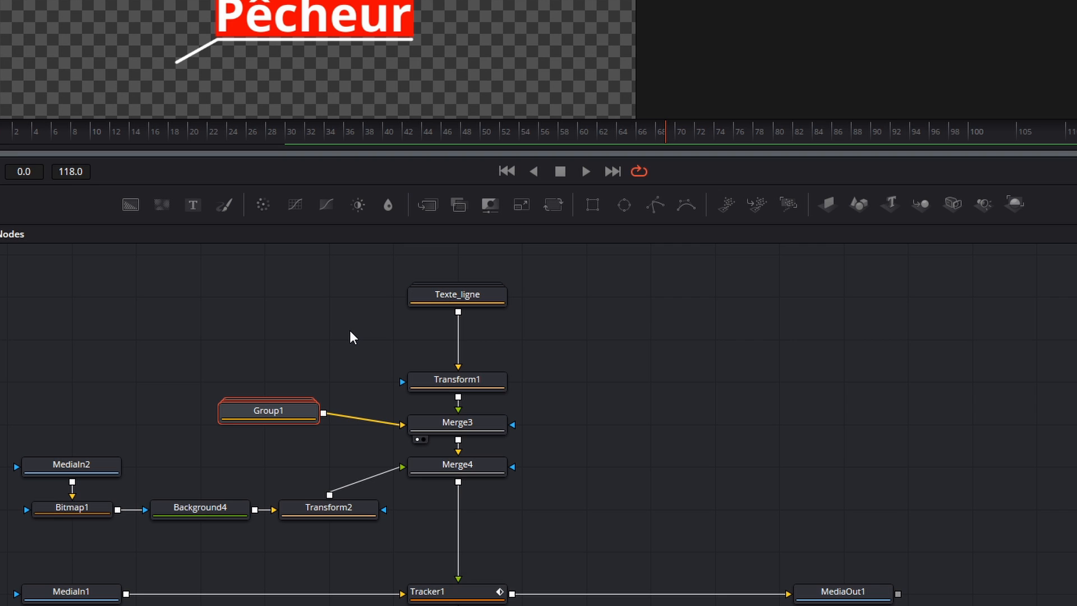
pyautogui.press('F2')
pyautogui.write('Fond_rouge')
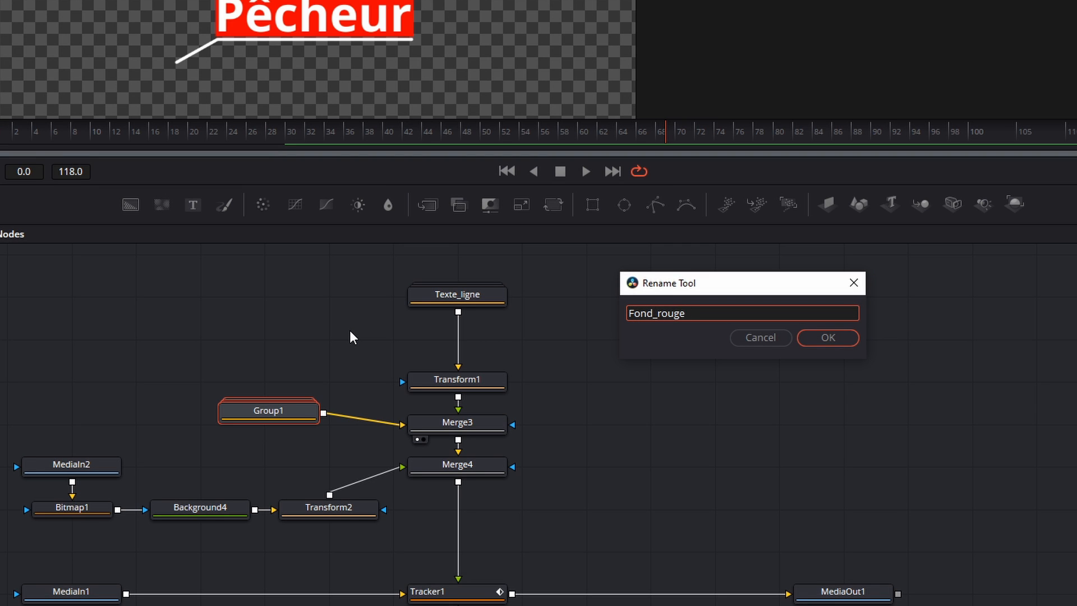
pyautogui.press('Return')
# Show Transform2 in the first viewer and group MediaIn2, Bitmap1, Background4 and Transform2
pyautogui.rightClick(292, 528)
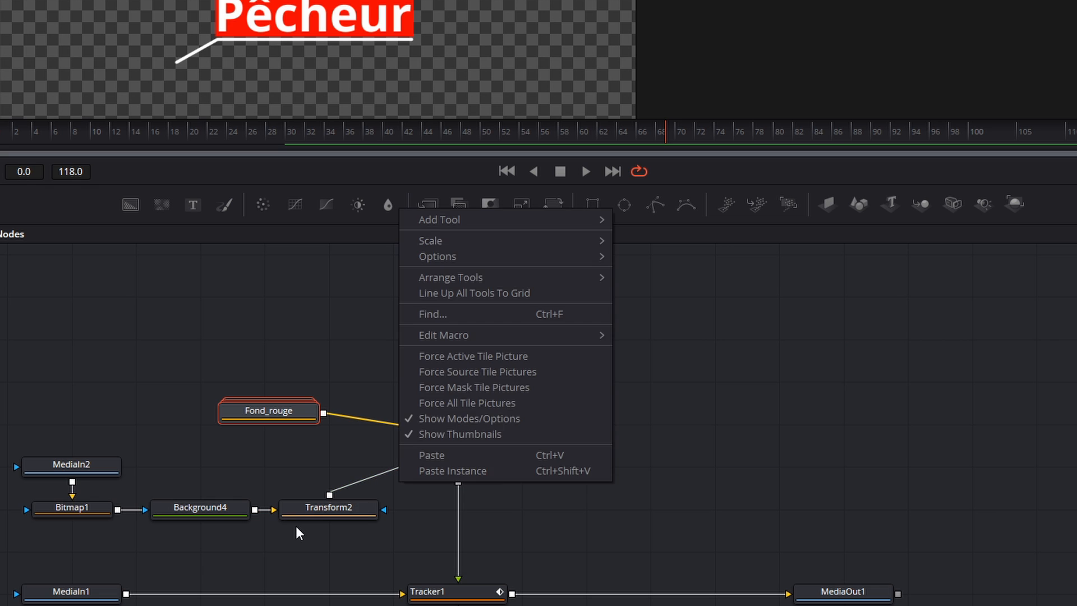
pyautogui.click(294, 527)
pyautogui.click(288, 524)
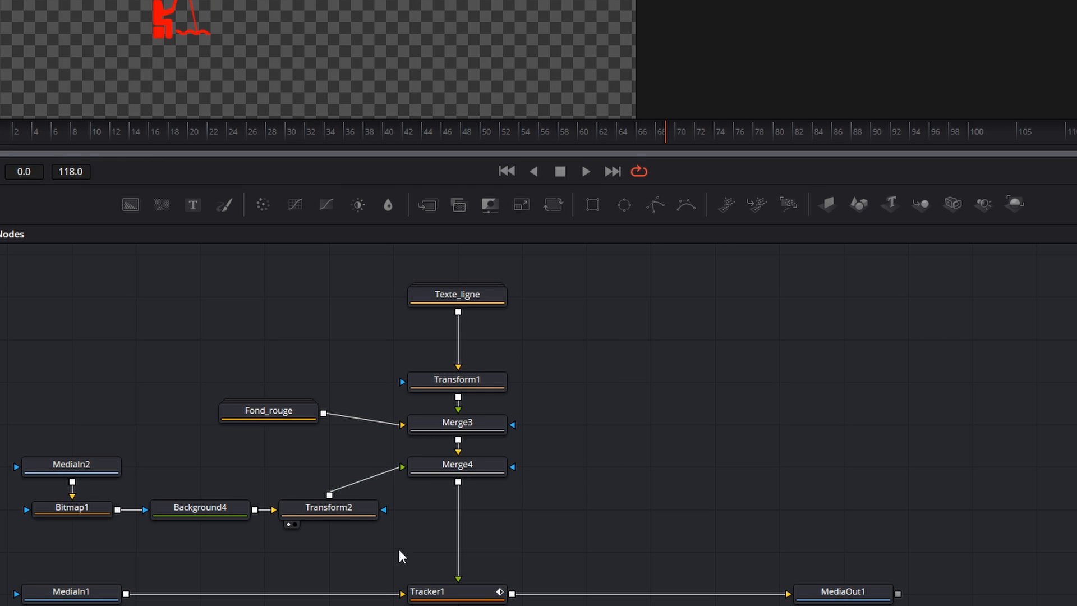
pyautogui.moveTo(382, 542); pyautogui.dragTo(53, 447)
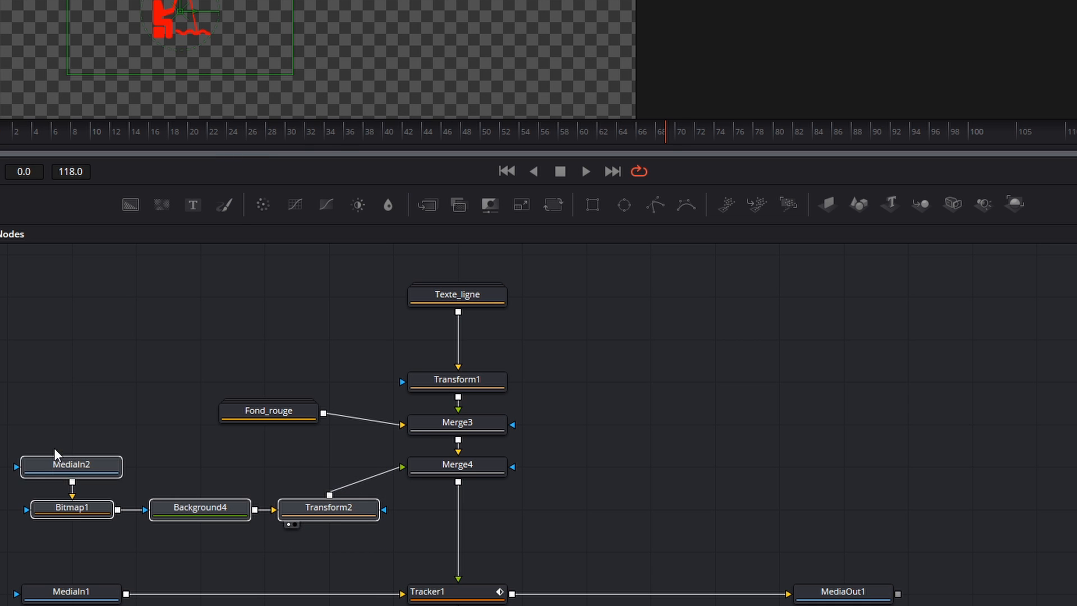
pyautogui.rightClick(63, 464)
pyautogui.moveTo(119, 225)
pyautogui.click(119, 186)
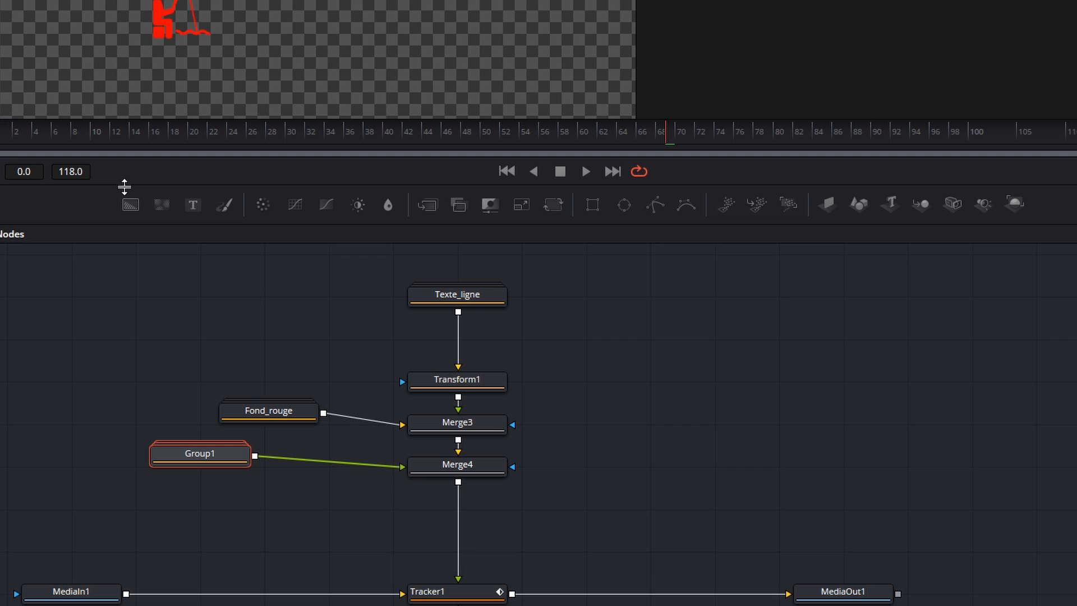
# Rename the new logo group as Logorouge
pyautogui.press('F2')
pyautogui.write('Logorouge')
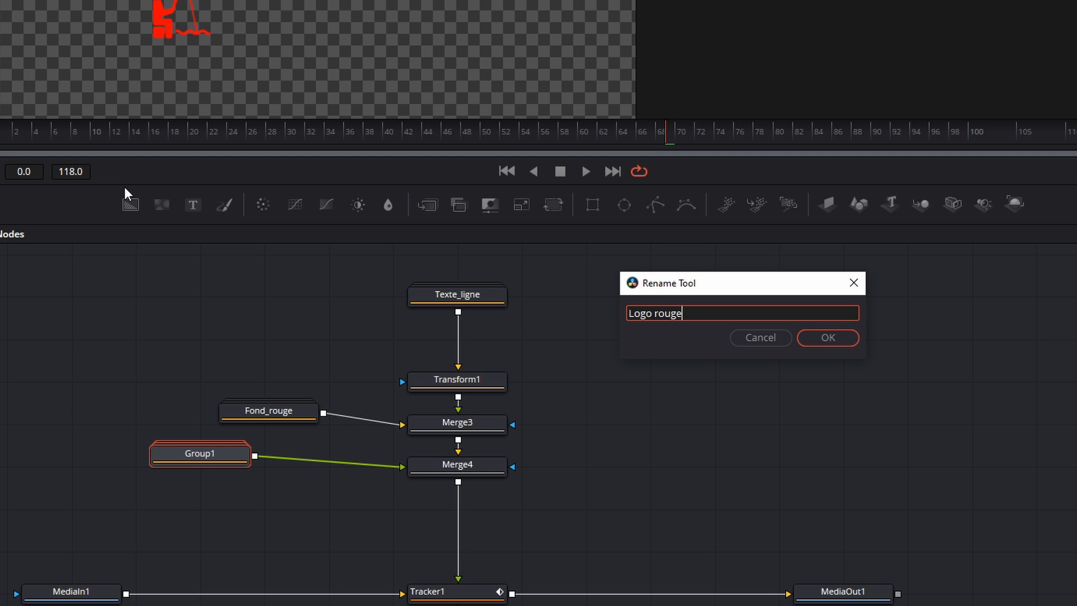
pyautogui.press('Return')
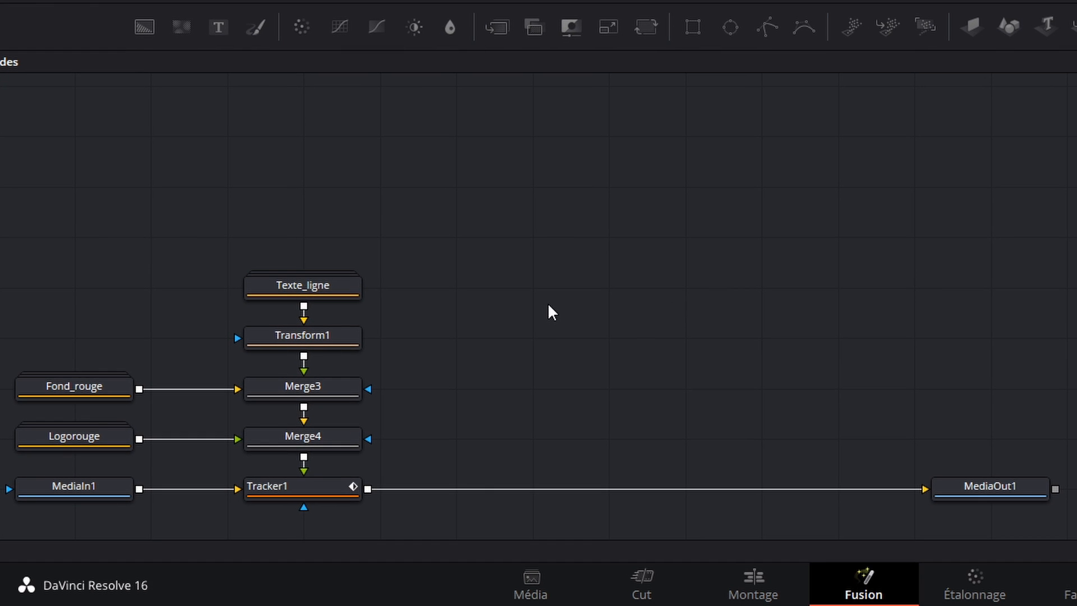
# Select all the nodes of the compacted graph and move them together higher in the node area
pyautogui.moveTo(1069, 503); pyautogui.dragTo(22, 288)
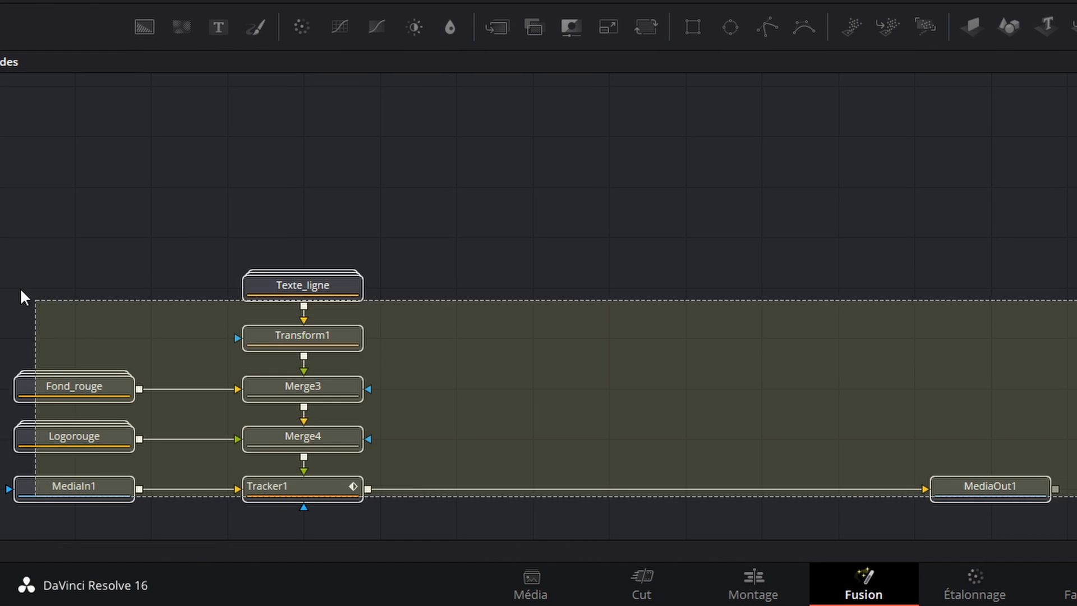
pyautogui.moveTo(272, 261); pyautogui.dragTo(280, 117)
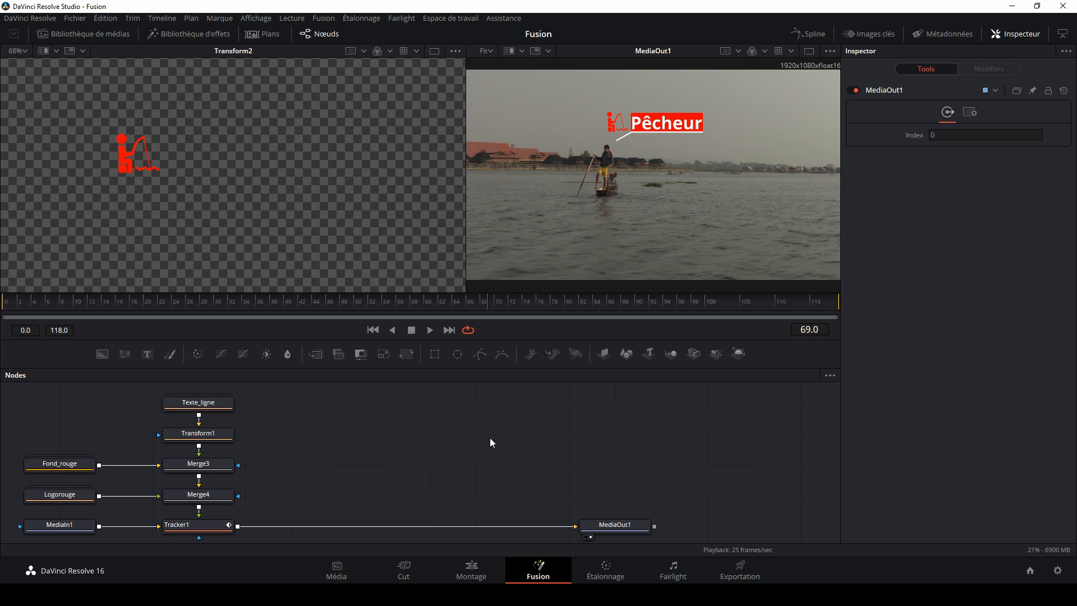
# Switch to the Montage page and return the playhead to the start of the timeline
pyautogui.click(477, 572)
pyautogui.press('Home')
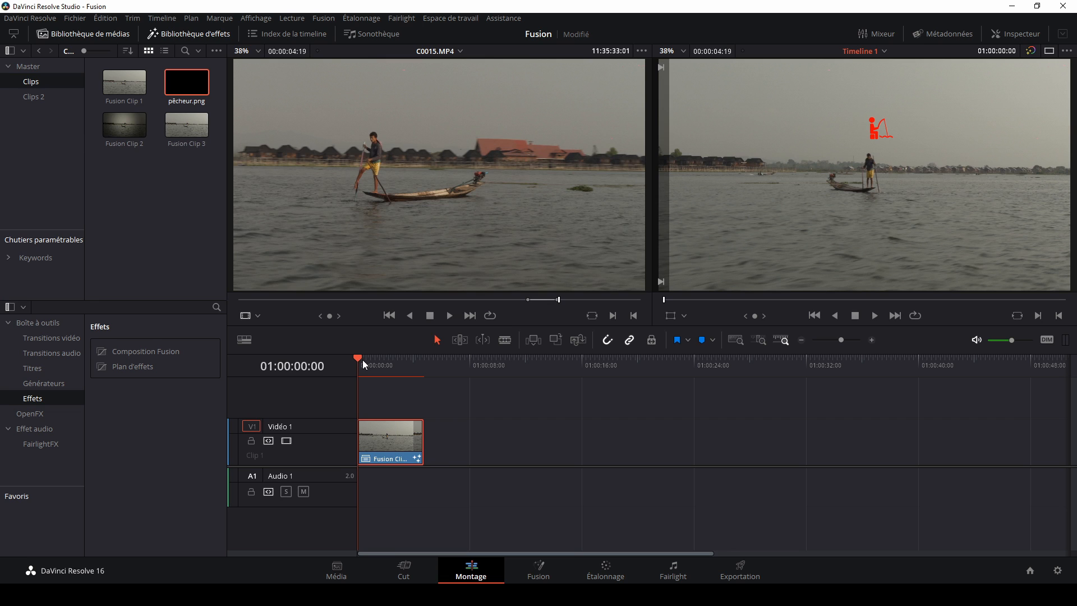